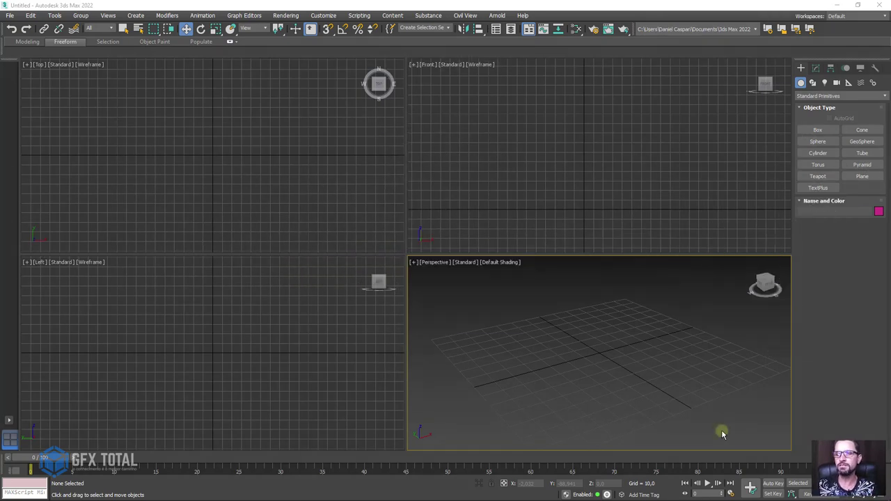
Draw a 96.97 × 172.12 plane in the Front viewport, then bring up the ear reference folder
left_click(862, 176)
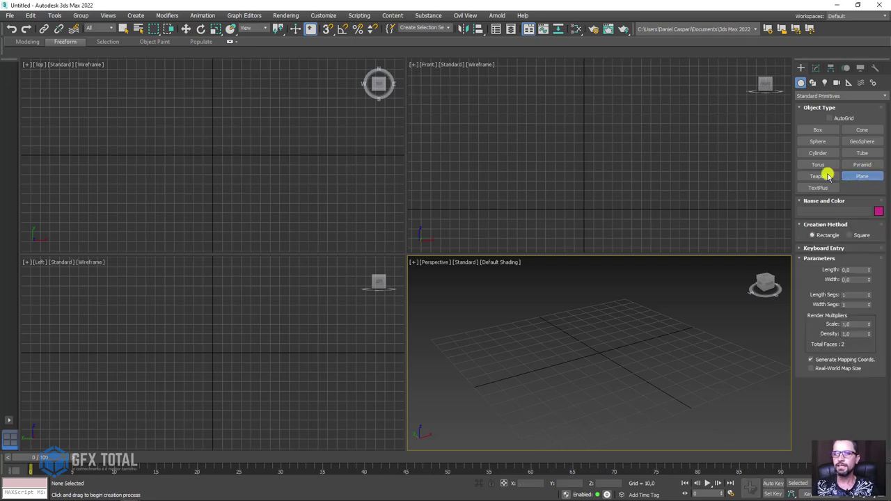
left_click_drag(503, 105, 668, 199)
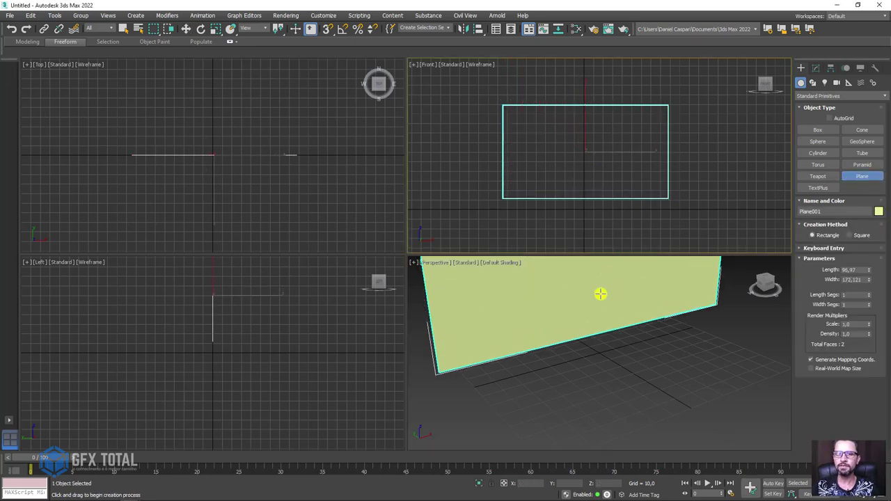
scroll(597, 296, "down", 5)
middle_click_drag(601, 352, 538, 374, "alt")
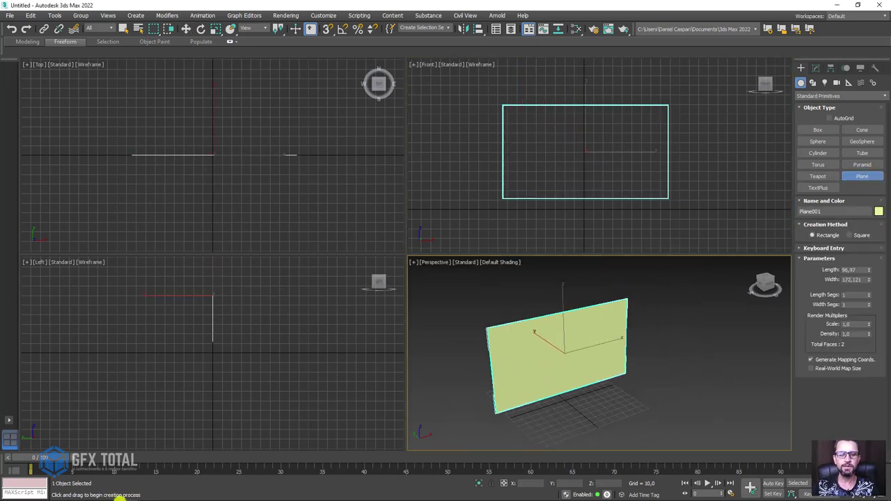
left_click(95, 495)
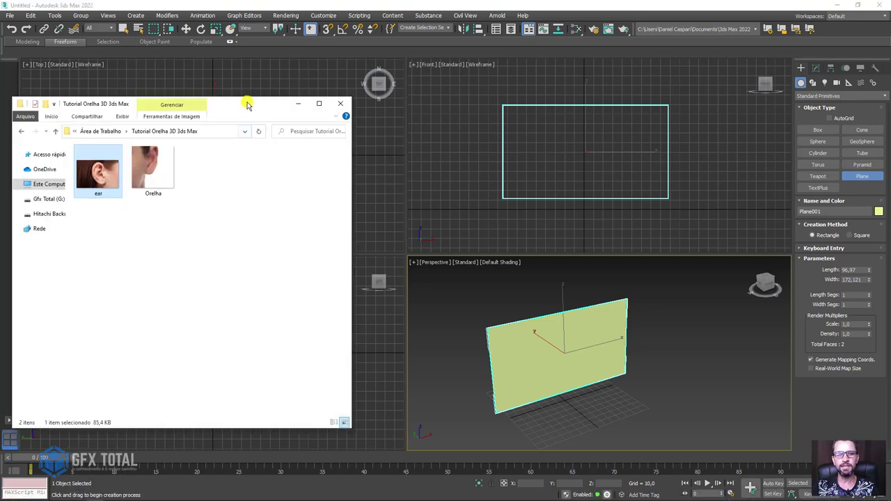
Drag the 'ear' image from File Explorer onto the plane in the Perspective viewport
left_click_drag(246, 103, 425, 85)
scroll(382, 193, "up", 2, "ctrl")
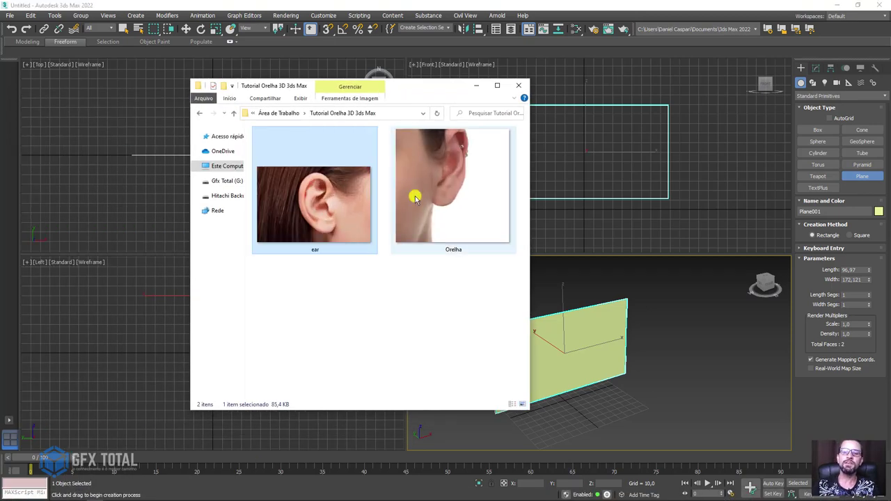
left_click_drag(425, 86, 254, 77)
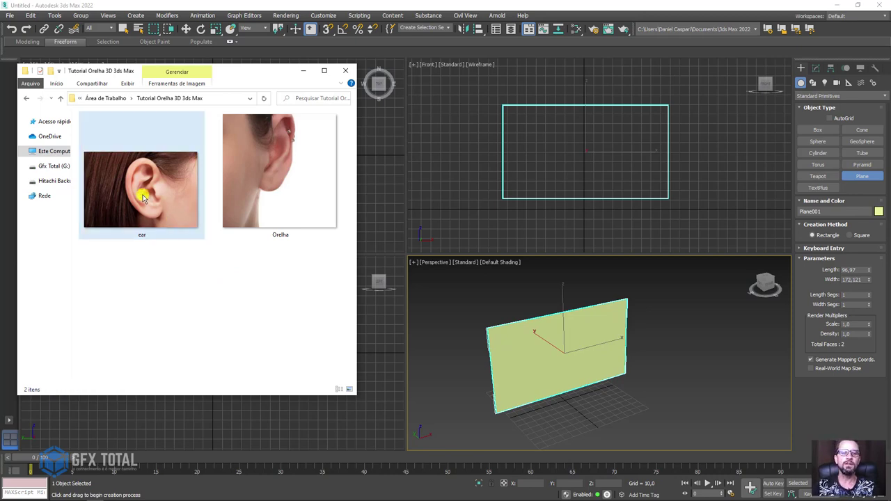
left_click_drag(143, 195, 568, 362)
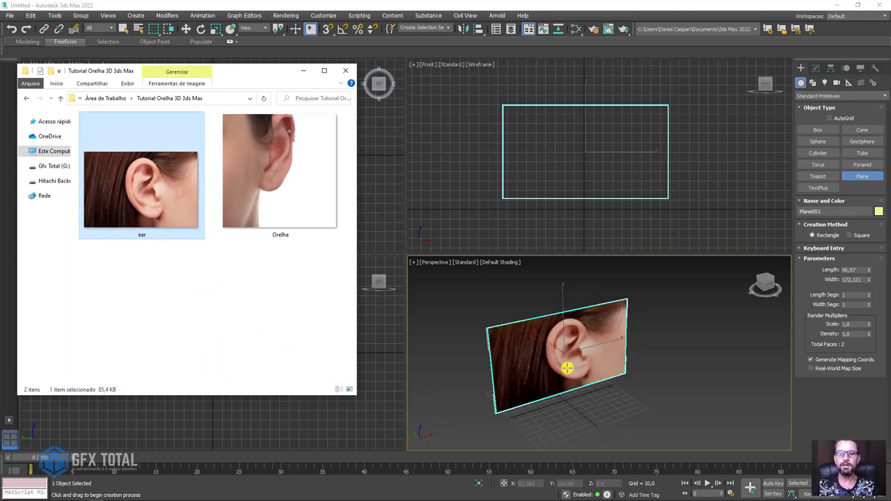
Exit plane creation and move the textured ear plane up and to the left
right_click(580, 360)
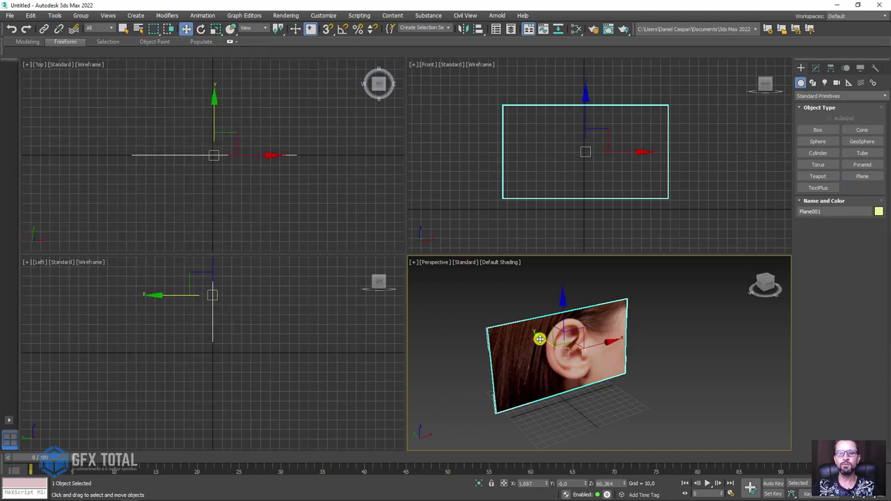
left_click_drag(540, 339, 478, 295)
middle_click_drag(501, 320, 540, 351)
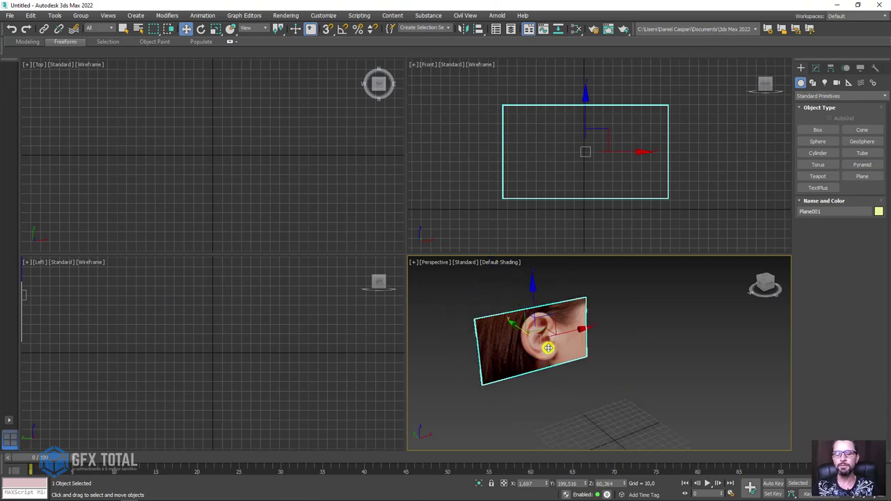
mouse_move(549, 348)
middle_mouse_down()
mouse_move(609, 361)
mouse_move(599, 386)
mouse_move(629, 386)
middle_mouse_up()
Switch to a maximized Front view framing the ear plane, with the grid hidden
key("f")
key("g")
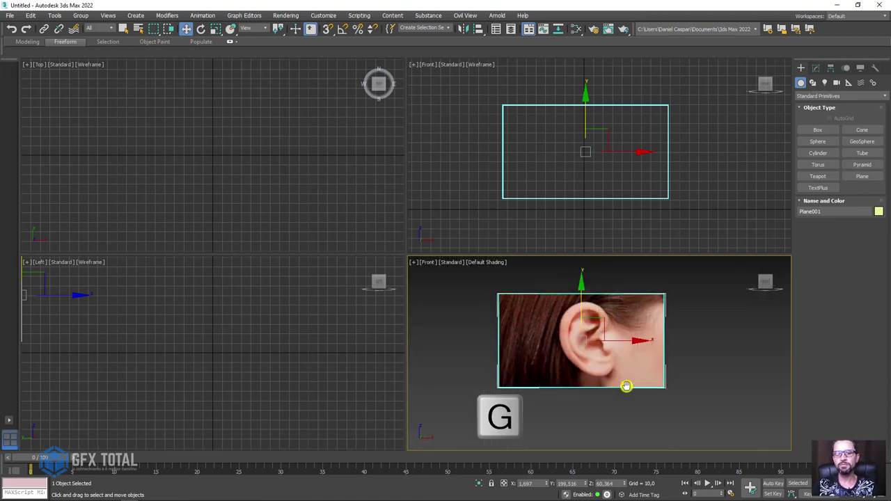
key("alt+w")
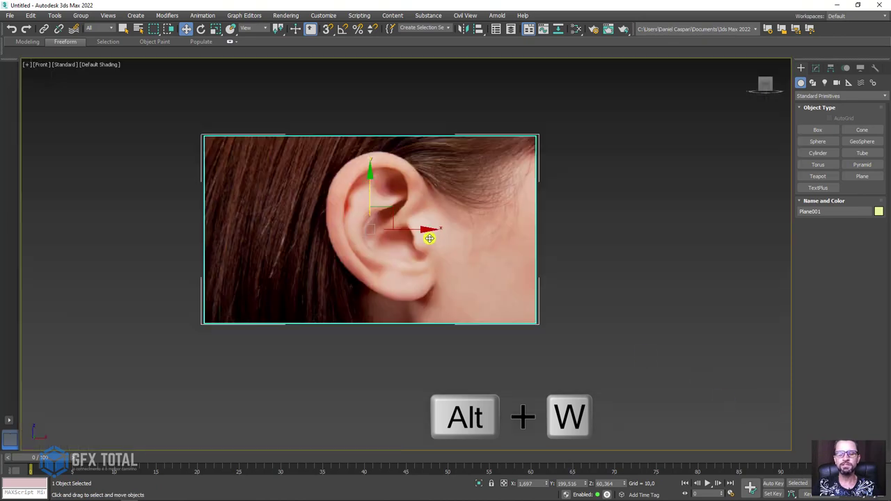
scroll(346, 213, "up", 4)
scroll(309, 188, "down", 2)
mouse_move(476, 219)
middle_mouse_down()
mouse_move(622, 291)
mouse_move(440, 264)
mouse_move(473, 239)
mouse_move(547, 245)
middle_mouse_up()
key("f")
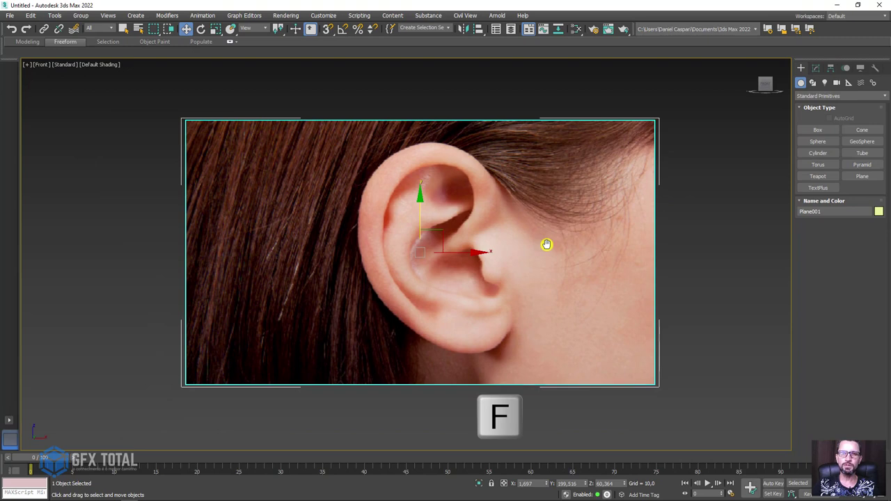
key("p")
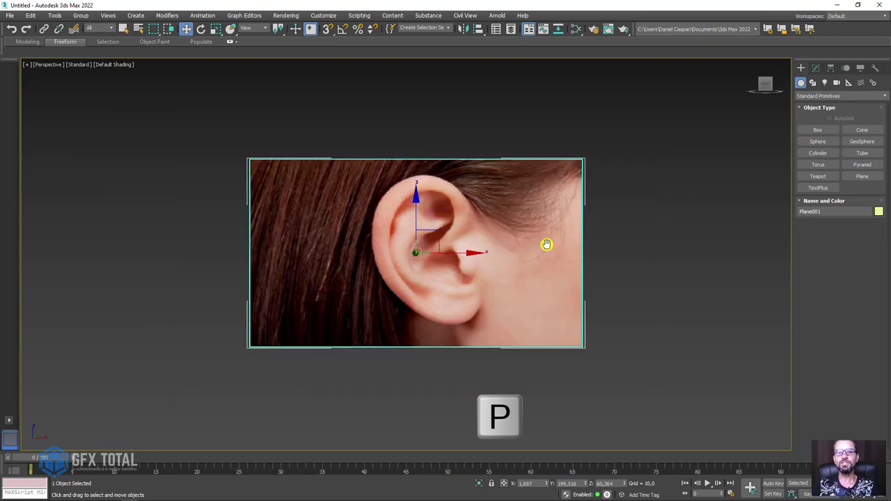
mouse_move(508, 253)
middle_mouse_down("alt")
mouse_move(547, 295)
mouse_move(525, 275)
middle_mouse_up("alt")
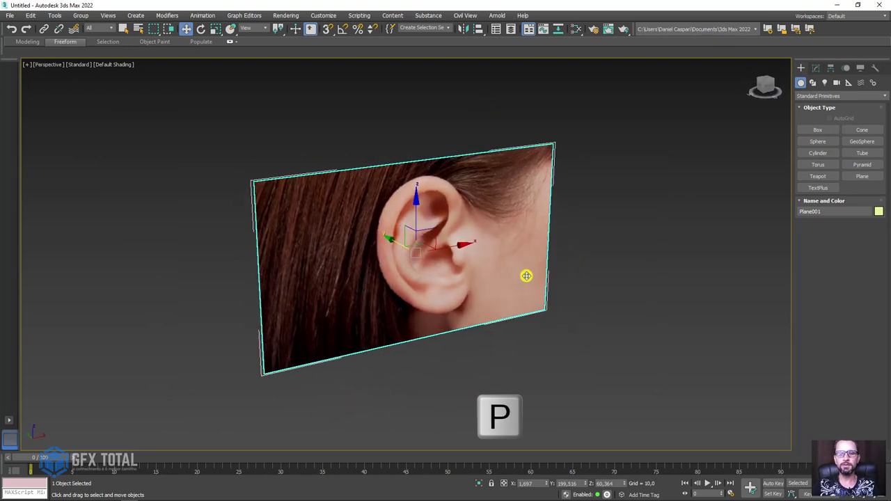
key("f")
Show the ear photo shaded, keep the grid off, and zoom in on the ear
key("F3")
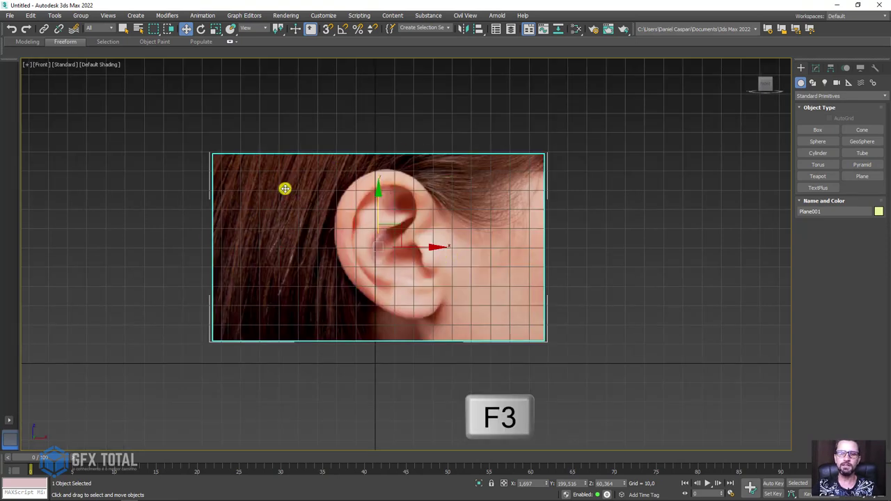
middle_click_drag(379, 191, 439, 201)
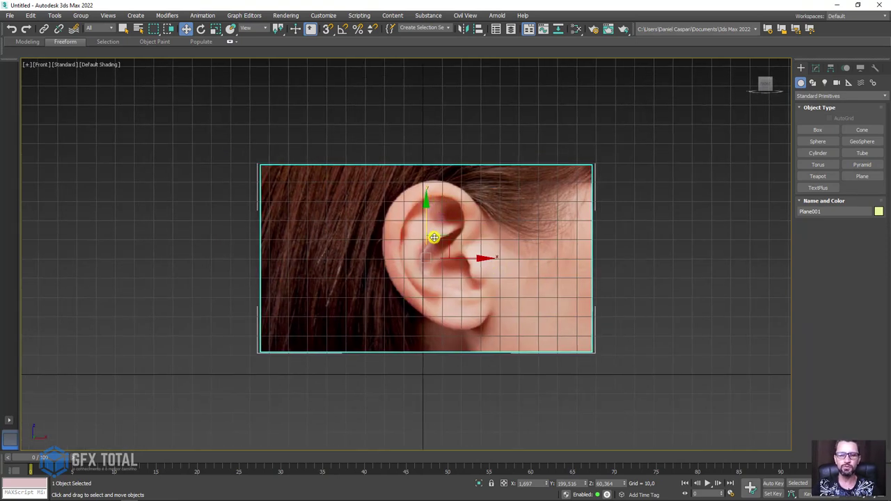
key("g")
key("g")
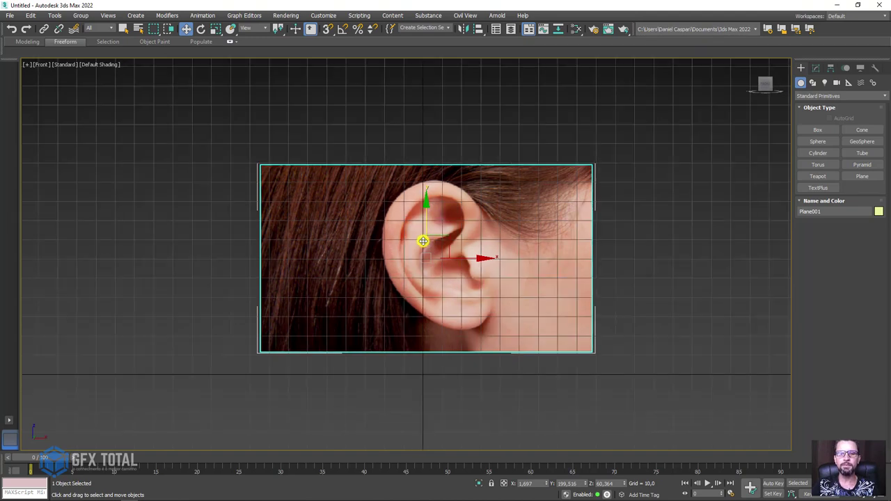
key("g")
key("g")
key("g")
middle_click_drag(425, 241, 428, 296)
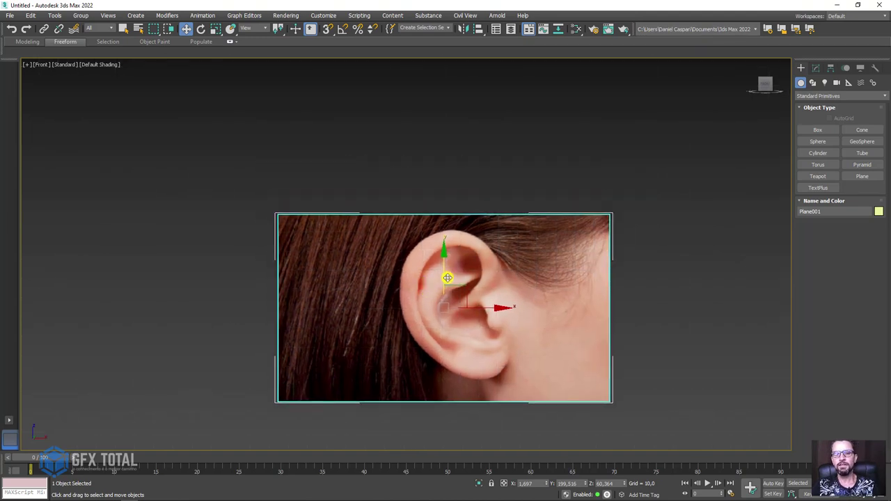
scroll(446, 292, "up", 2)
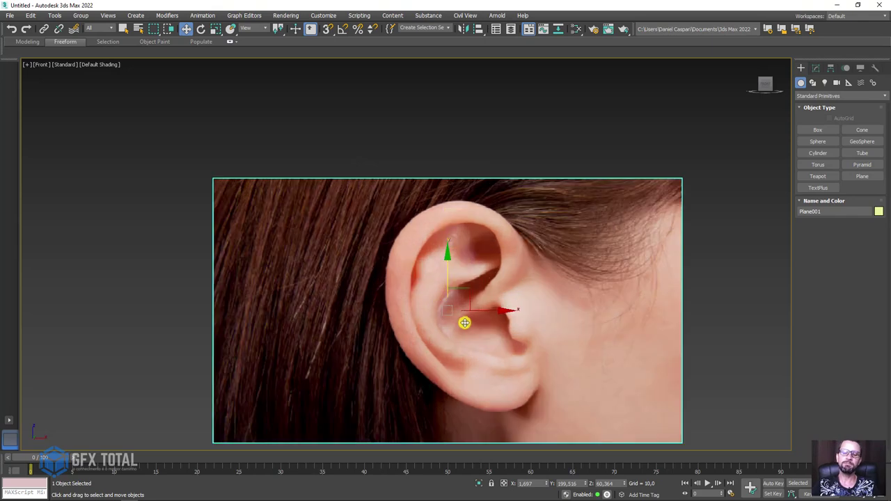
middle_click_drag(464, 320, 428, 242)
scroll(428, 241, "up", 2)
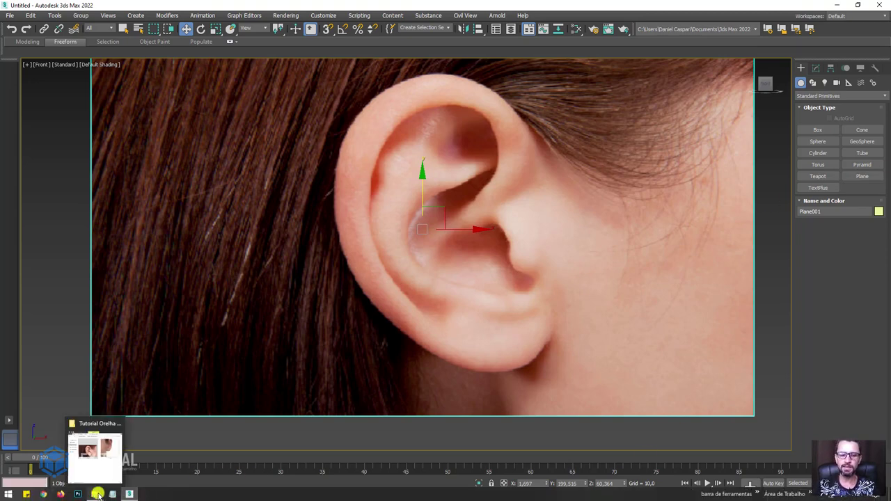
left_click(98, 494)
left_click(253, 197)
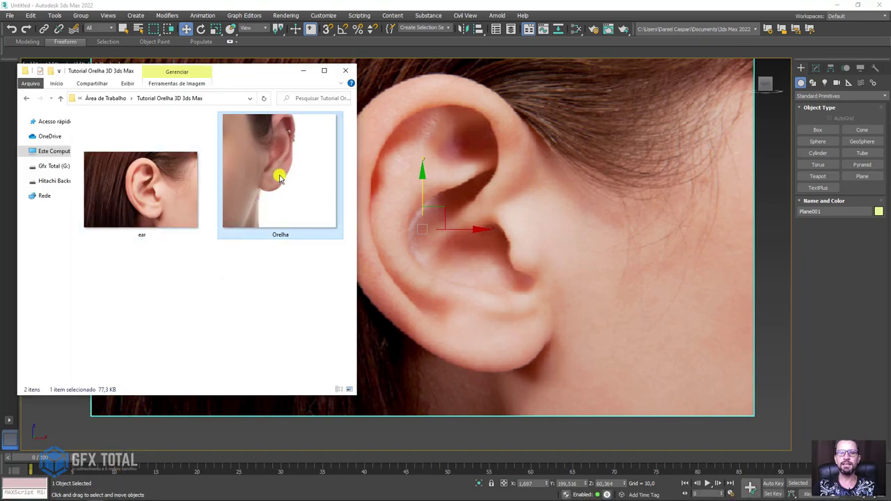
double_click(305, 189)
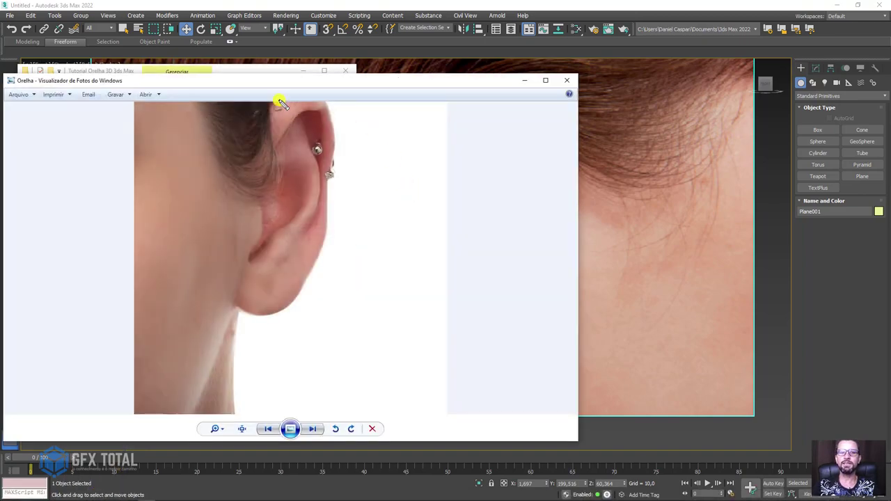
mouse_move(281, 102)
left_mouse_down()
mouse_move(331, 256)
mouse_move(265, 313)
mouse_move(232, 313)
left_mouse_up()
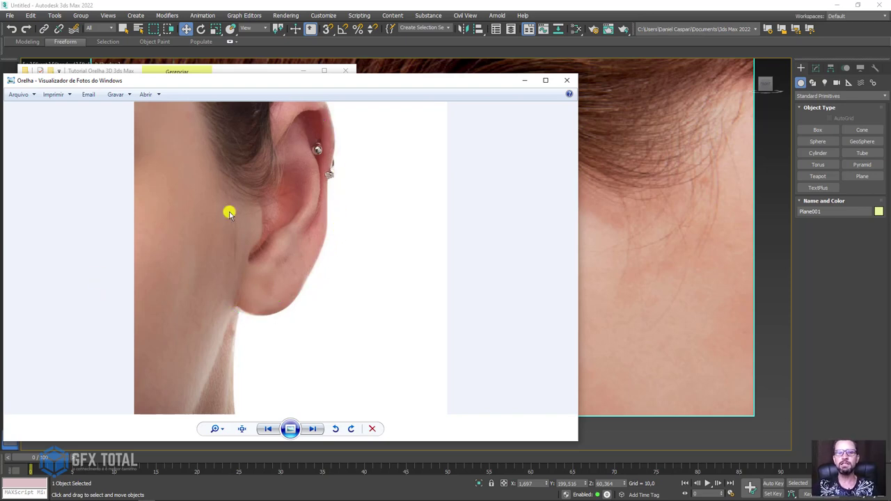
left_click(524, 81)
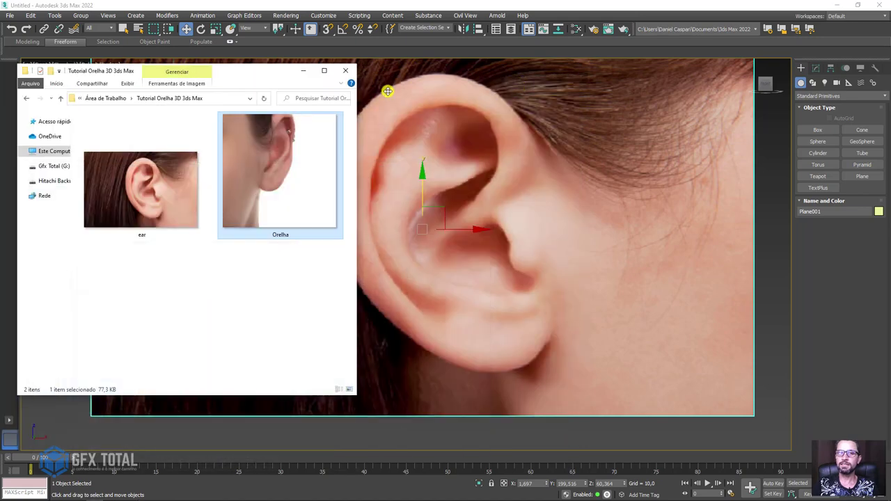
left_click(303, 71)
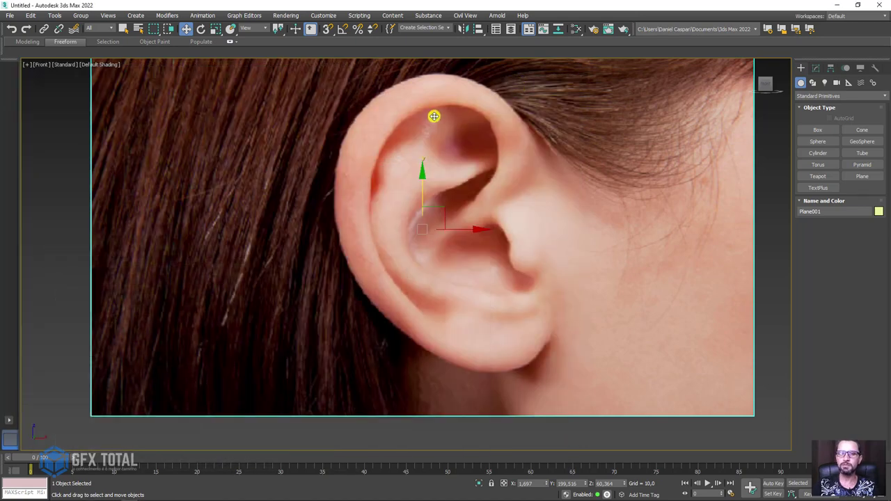
Draw a small plane on the ear's outer rim and give it an Edit Poly modifier
left_click(861, 176)
left_click_drag(335, 195, 367, 266)
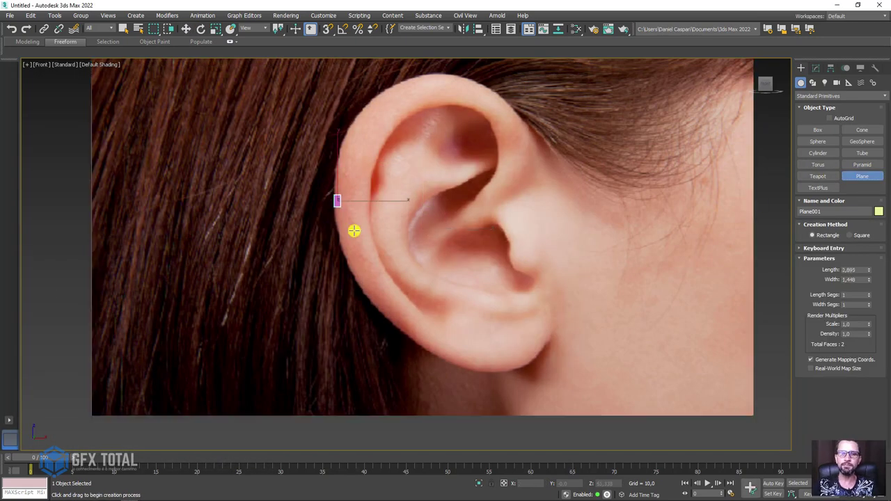
left_click(816, 67)
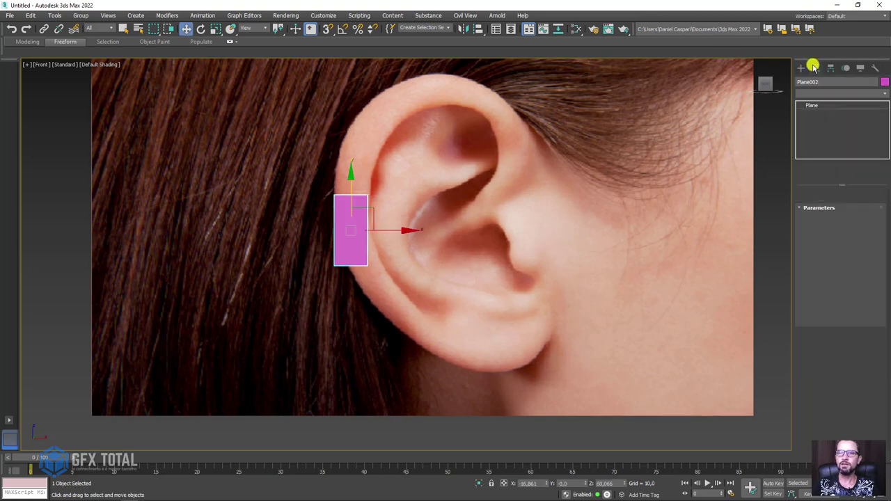
left_click(884, 93)
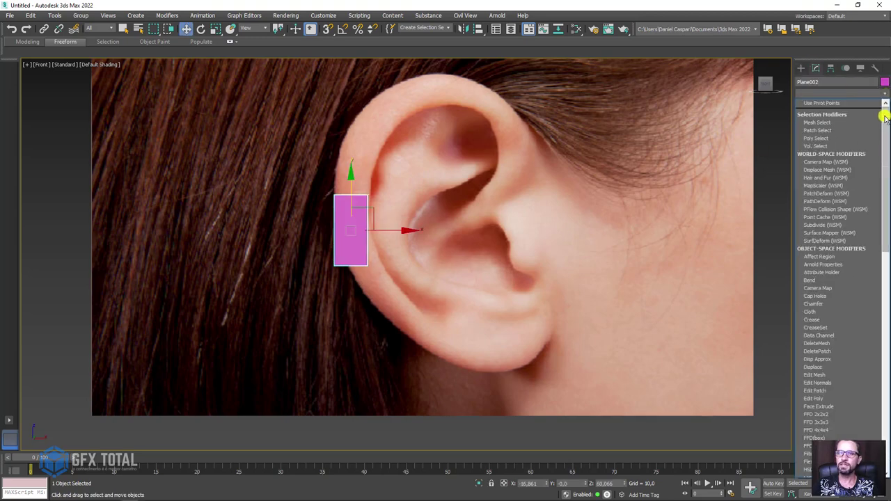
left_click(815, 398)
left_click(814, 268)
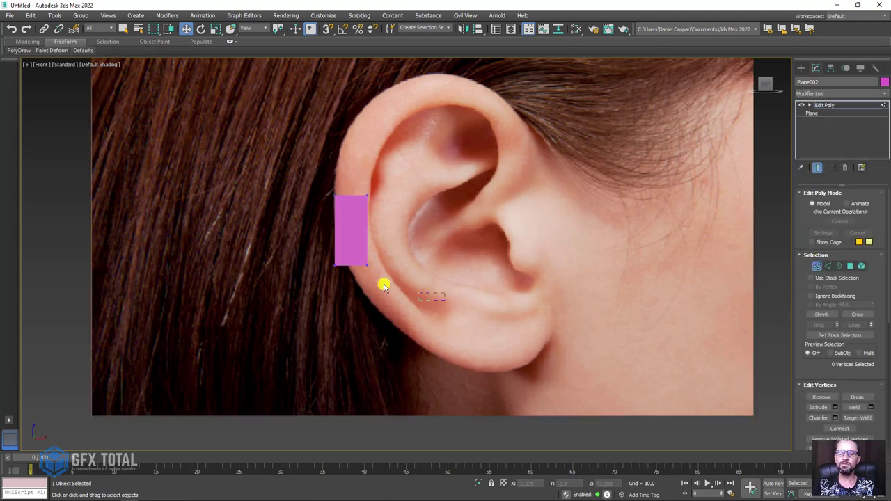
Move the plane's vertices so it follows the curve of the helix
mouse_move(384, 283)
left_mouse_down()
mouse_move(333, 252)
mouse_move(385, 253)
mouse_move(383, 266)
left_mouse_up()
left_click(350, 270)
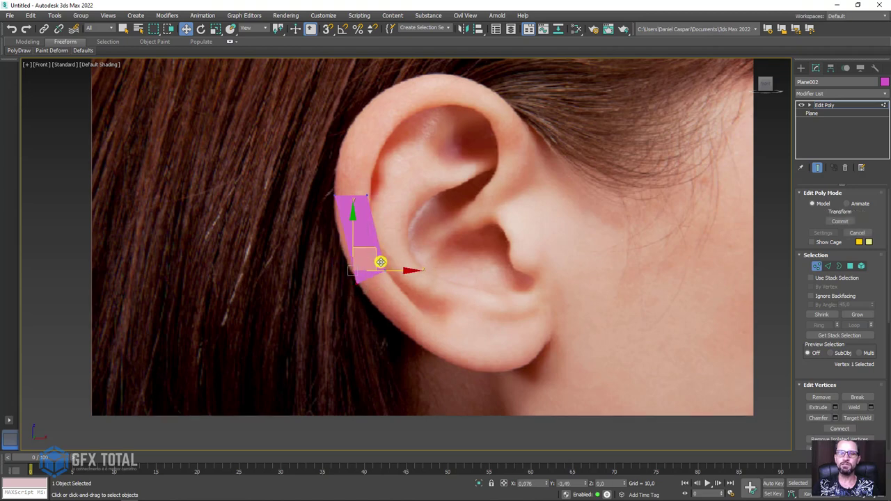
left_click_drag(299, 176, 394, 216)
left_click_drag(362, 170, 370, 175)
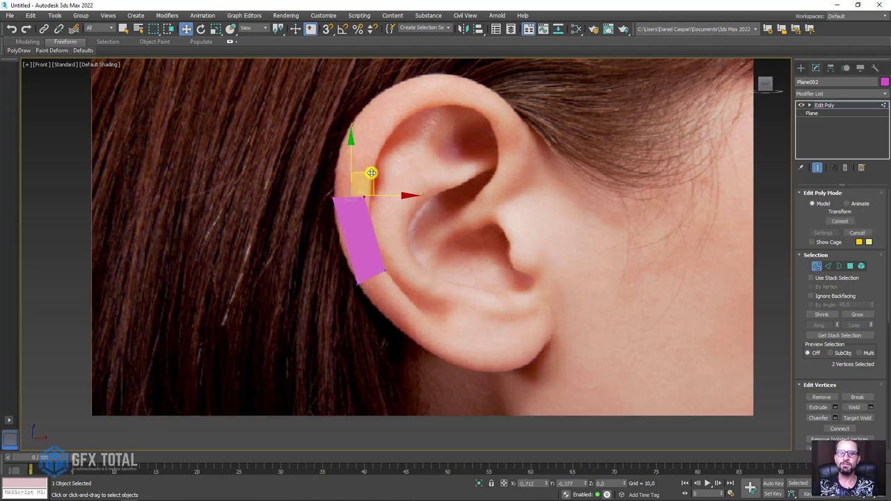
middle_click_drag(400, 225, 415, 237)
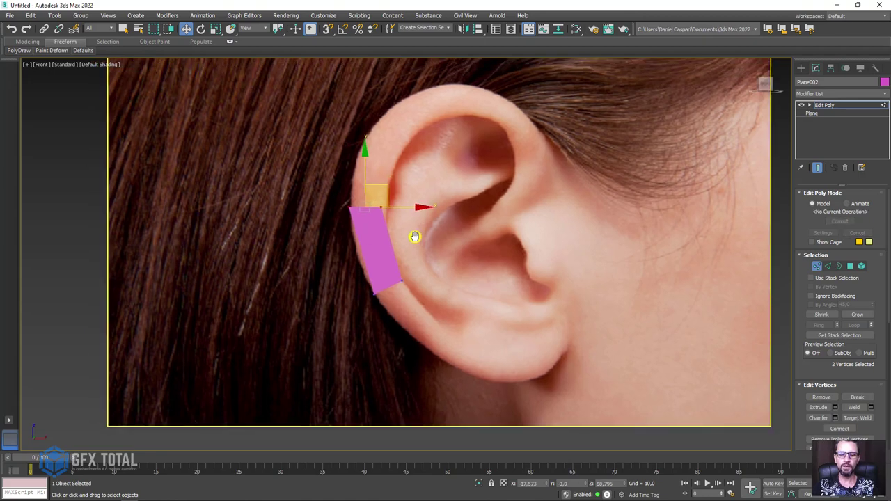
Turn on Edged Faces and frame the upper ear around the plane
key("F4")
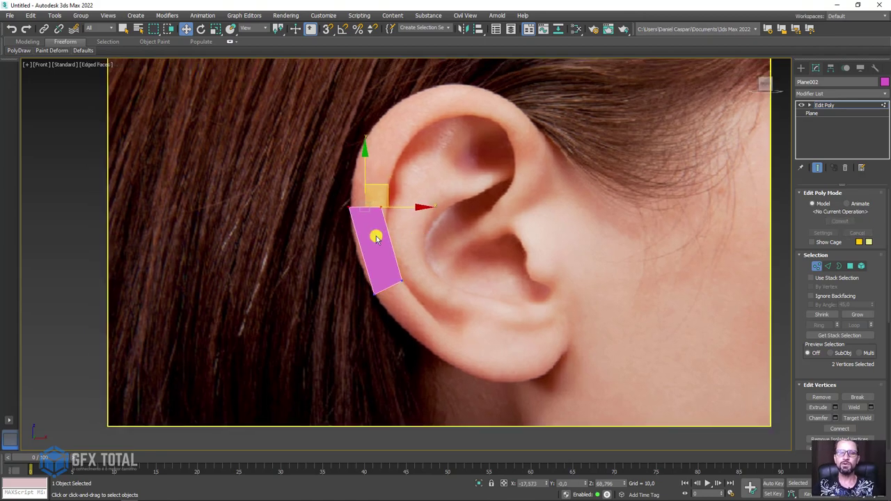
scroll(392, 269, "up", 3)
scroll(386, 237, "down", 1)
middle_click_drag(414, 213, 408, 280)
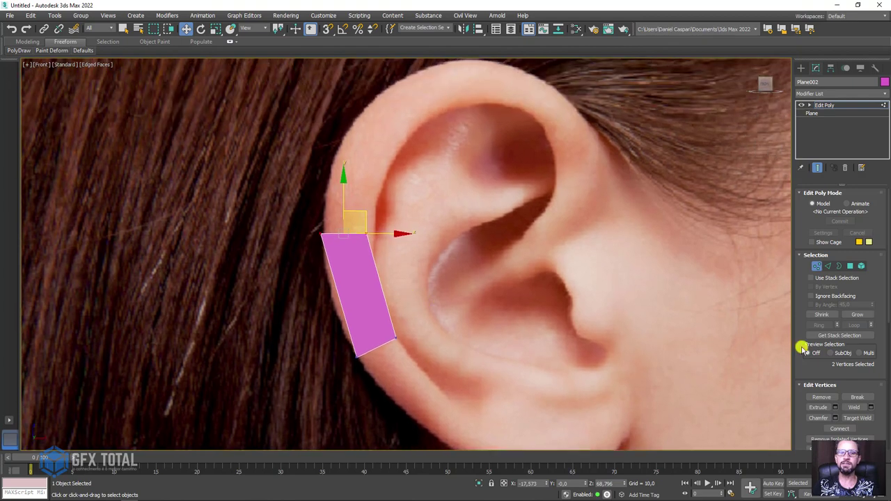
Extrude the first new polygon up from the plane's top edge along the helix
left_click(827, 266)
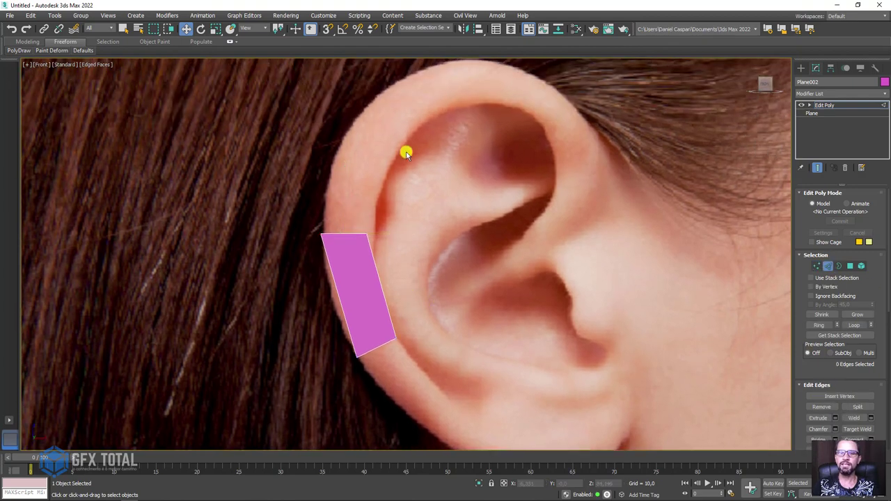
left_click(352, 235)
middle_click_drag(384, 229, 358, 265)
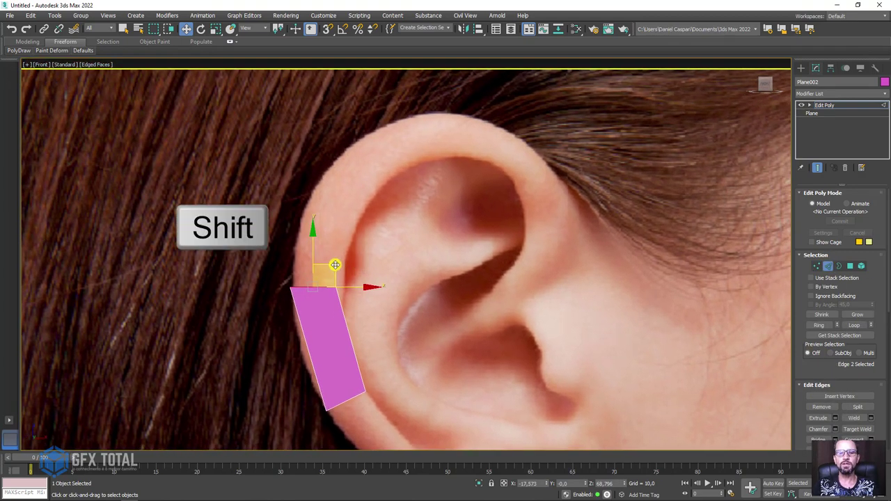
mouse_move(333, 266)
left_mouse_down("shift")
mouse_move(355, 172)
mouse_move(378, 131)
left_mouse_up("shift")
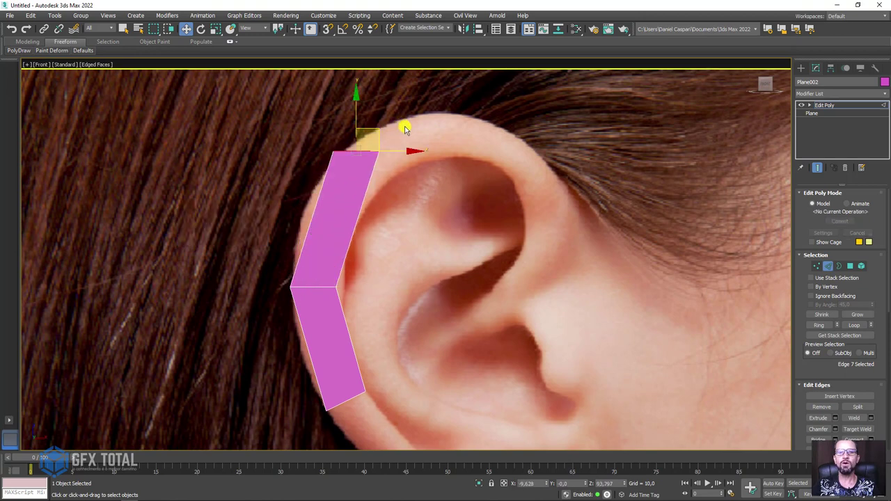
key("e")
left_click_drag(394, 112, 407, 127)
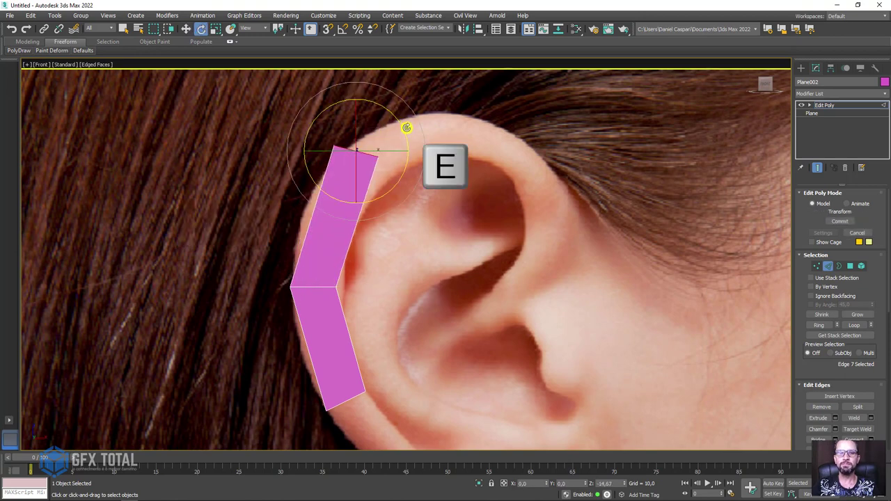
key("w")
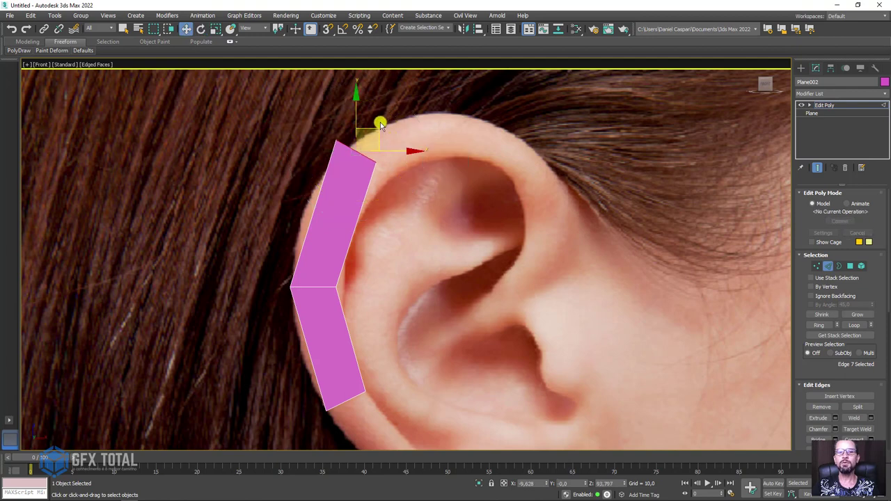
left_click_drag(368, 135, 422, 130)
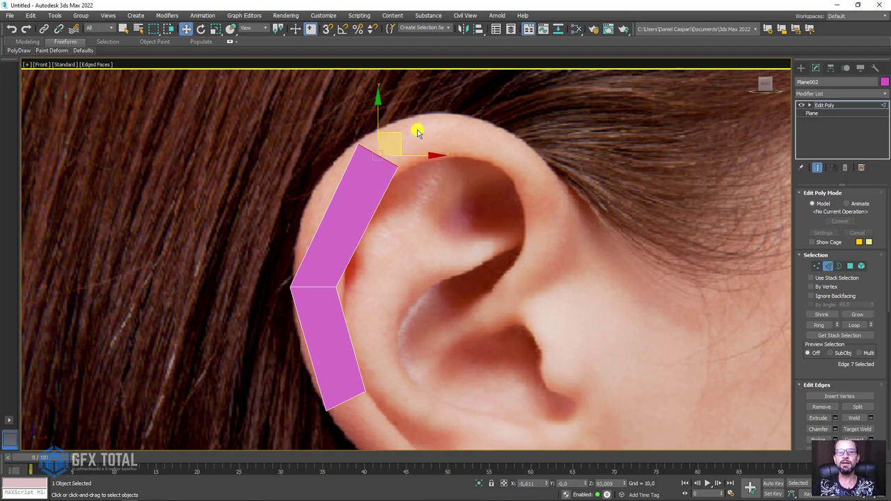
Extend the strip across the top of the helix, rotating and scaling each end edge
key("e")
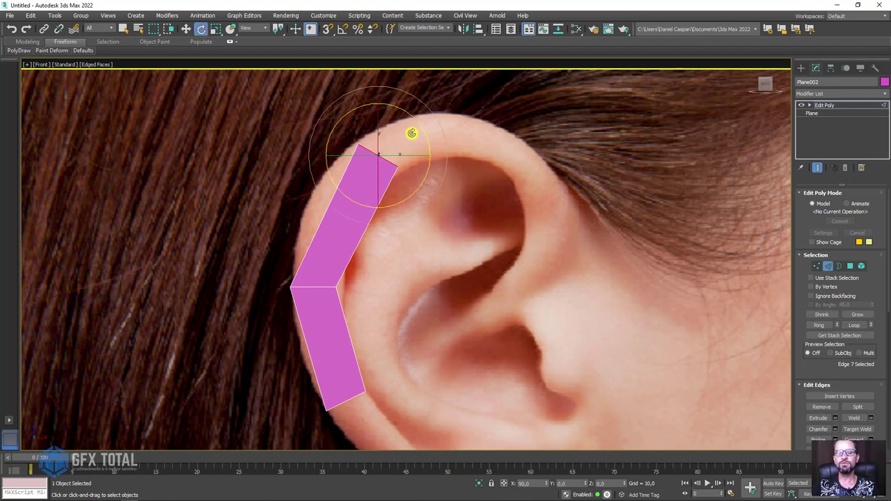
key("r")
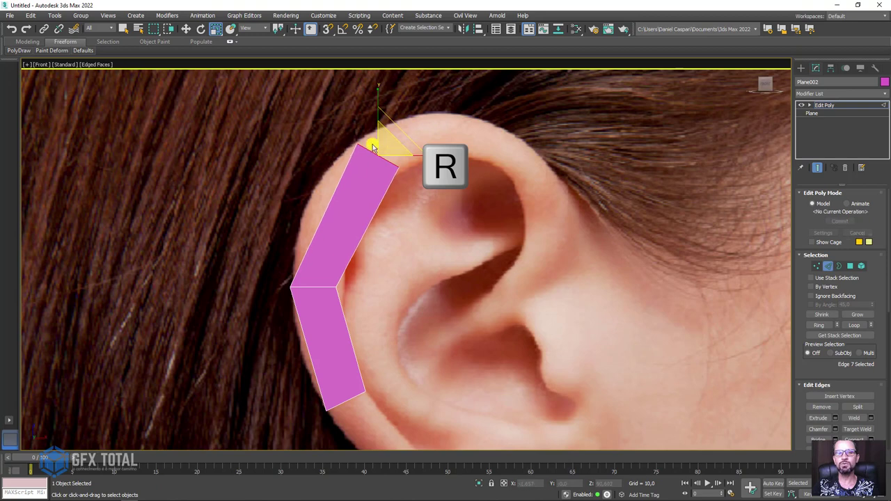
key("w")
mouse_move(397, 135)
left_mouse_down()
mouse_move(385, 145)
mouse_move(492, 120)
mouse_move(518, 125)
mouse_move(527, 145)
left_mouse_up()
key("e")
key("w")
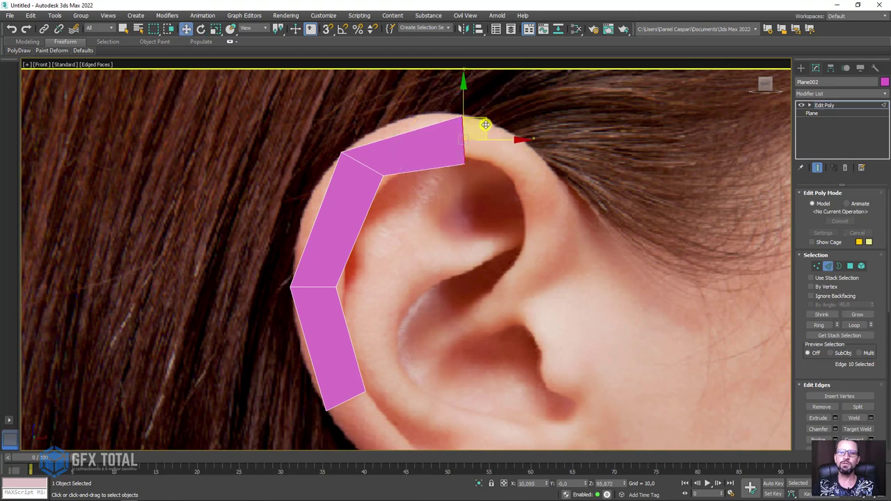
mouse_move(485, 125)
left_mouse_down()
mouse_move(498, 126)
mouse_move(494, 140)
mouse_move(500, 129)
mouse_move(595, 181)
mouse_move(617, 212)
left_mouse_up()
key("r")
key("w")
key("e")
key("w")
mouse_move(567, 179)
left_mouse_down()
mouse_move(583, 189)
mouse_move(571, 176)
mouse_move(576, 216)
mouse_move(559, 239)
mouse_move(584, 246)
left_mouse_up()
Curl the strip down into the concha, shrinking its inner end edge to a point
key("q")
key("w")
key("e")
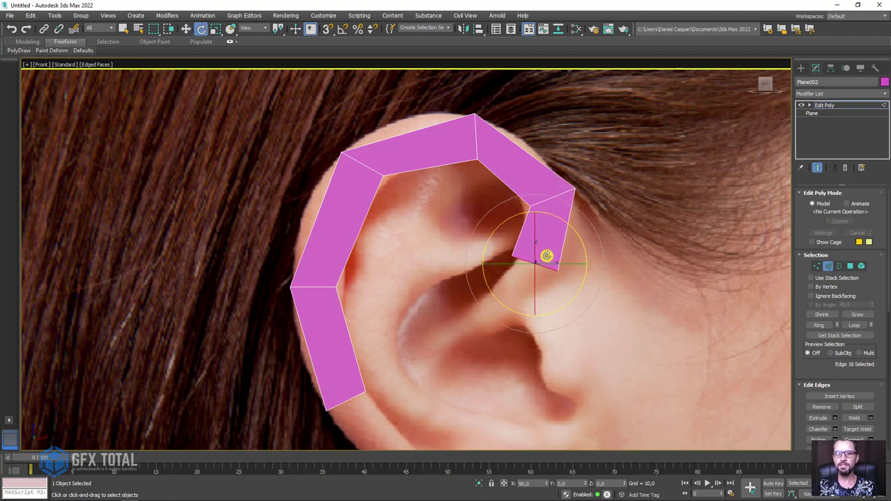
key("w")
mouse_move(556, 255)
left_mouse_down("shift")
mouse_move(522, 283)
mouse_move(553, 293)
mouse_move(518, 310)
mouse_move(472, 312)
mouse_move(476, 324)
left_mouse_up("shift")
key("e")
key("r")
key("w")
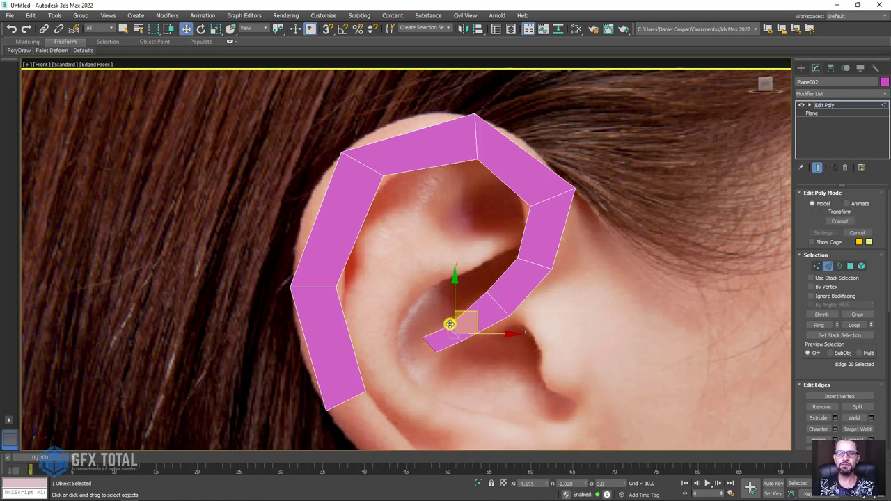
key("e")
key("r")
left_click_drag(432, 300, 422, 251)
key("shift+f")
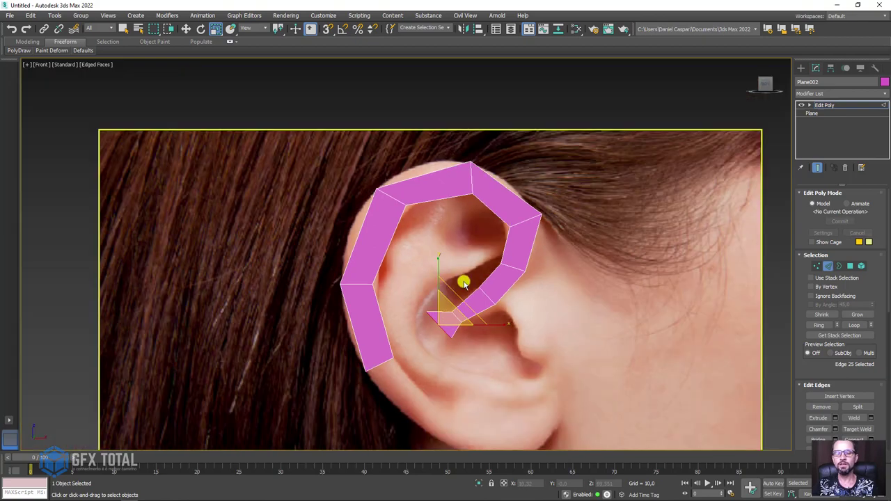
scroll(464, 283, "down", 3)
middle_click_drag(478, 308, 365, 195)
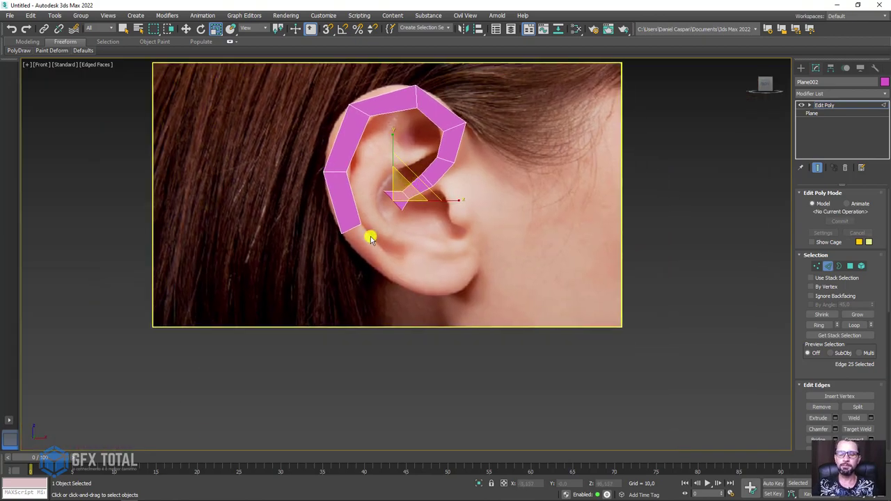
scroll(371, 239, "up", 4)
Extrude polygons from the lower end edge down the rim and under the earlobe
left_click(343, 222)
key("w")
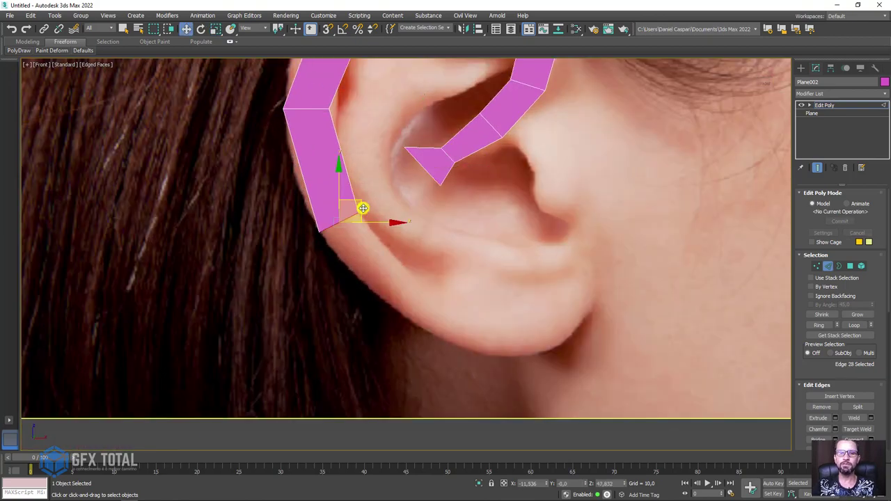
mouse_move(363, 209)
left_mouse_down("shift")
mouse_move(418, 261)
mouse_move(515, 290)
mouse_move(483, 296)
mouse_move(491, 270)
left_mouse_up("shift")
key("e")
key("w")
key("e")
key("w")
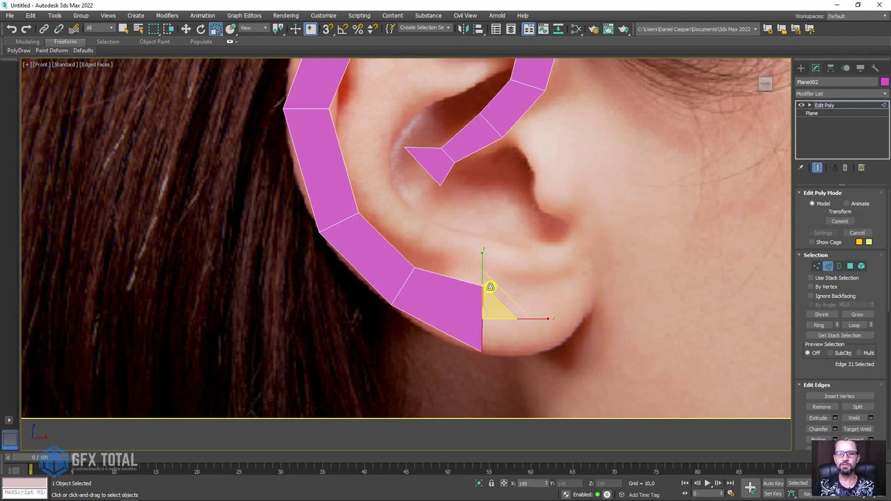
mouse_move(520, 298)
left_mouse_down("shift")
mouse_move(583, 281)
mouse_move(578, 253)
mouse_move(568, 255)
mouse_move(610, 241)
mouse_move(603, 241)
left_mouse_up("shift")
key("e")
key("w")
Extend the strip up around the earlobe, shortening and angling its last edge
middle_click_drag(612, 236, 499, 262)
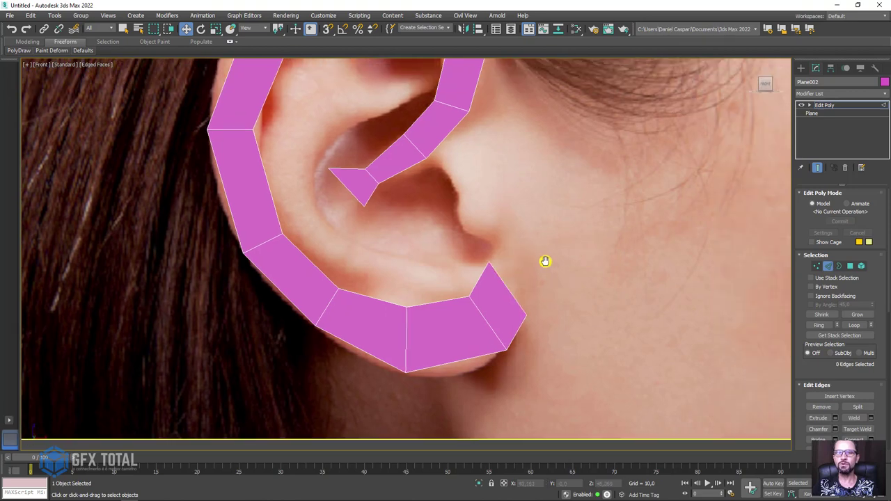
mouse_move(484, 284)
left_mouse_down("shift")
mouse_move(503, 261)
mouse_move(506, 291)
left_mouse_up("shift")
key("e")
key("r")
left_click_drag(495, 261, 532, 243)
key("e")
scroll(534, 250, "down", 4)
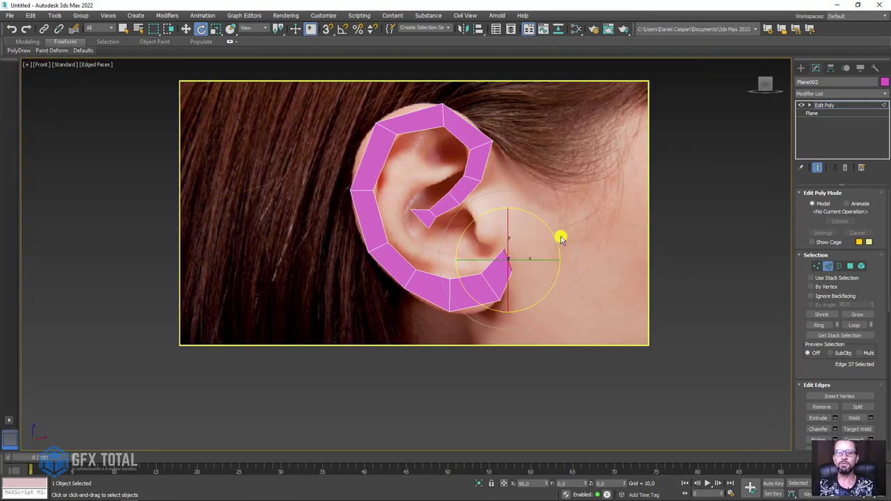
Select the inner-curl vertices, grow the selection, and pull them back in depth
middle_click_drag(562, 239, 476, 249, "alt")
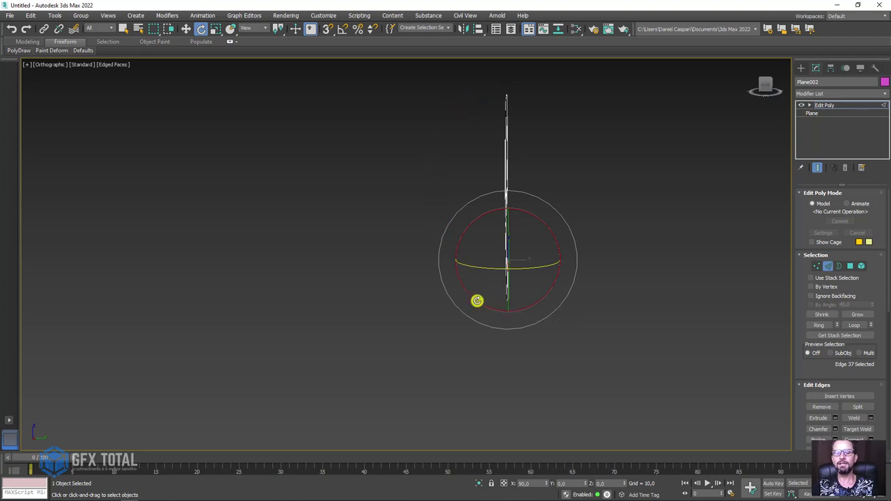
mouse_move(426, 342)
middle_mouse_down("alt")
mouse_move(454, 349)
mouse_move(772, 261)
middle_mouse_up("alt")
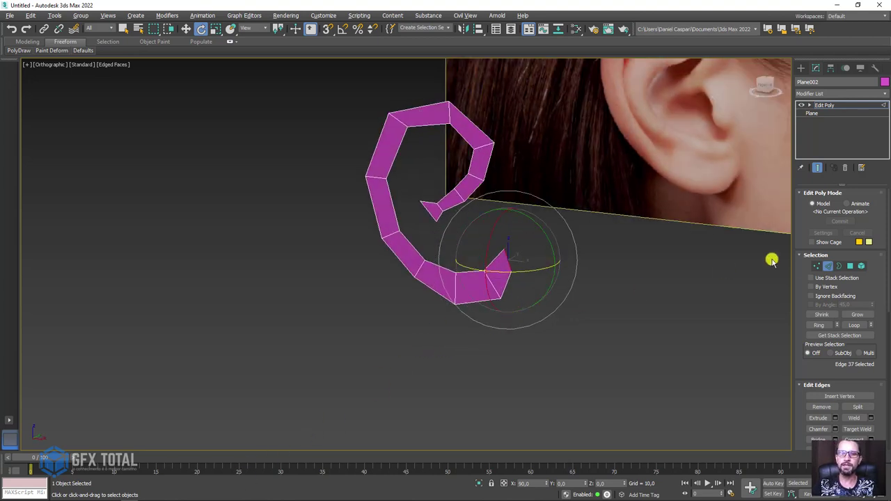
left_click(821, 267)
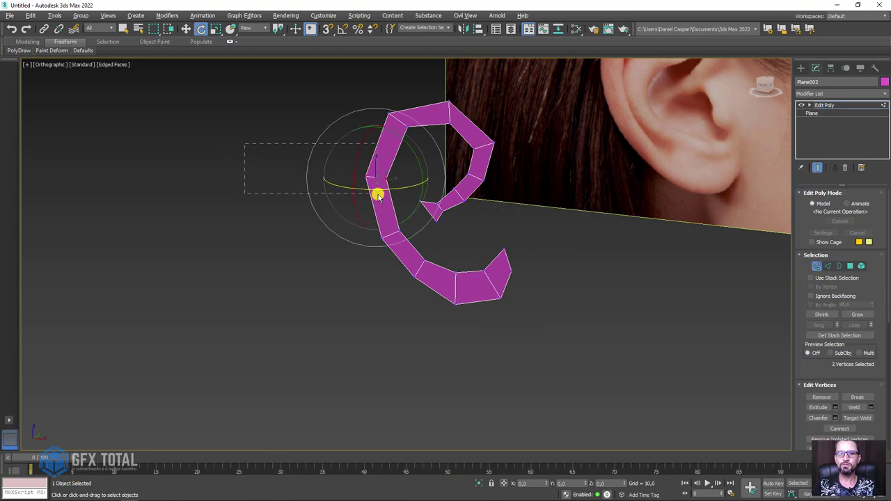
mouse_move(390, 179)
middle_mouse_down("alt")
mouse_move(448, 225)
mouse_move(754, 332)
middle_mouse_up("alt")
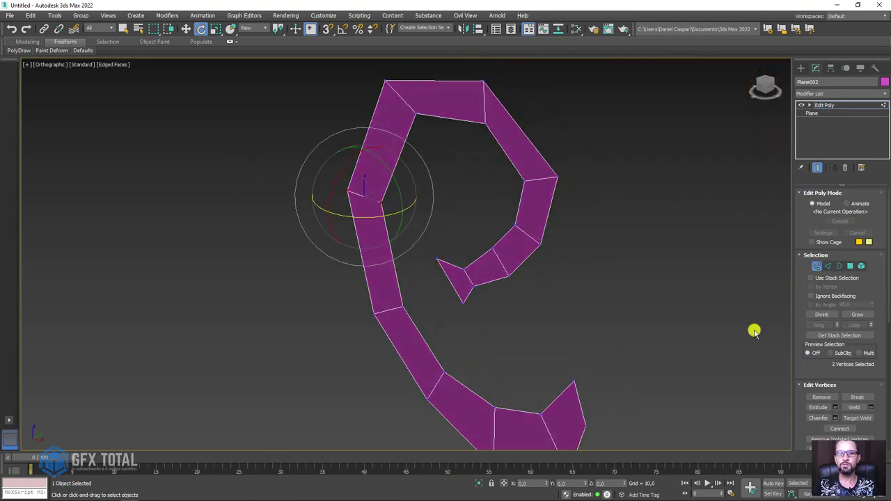
left_click(860, 315)
middle_click_drag(572, 239, 541, 246, "alt")
key("w")
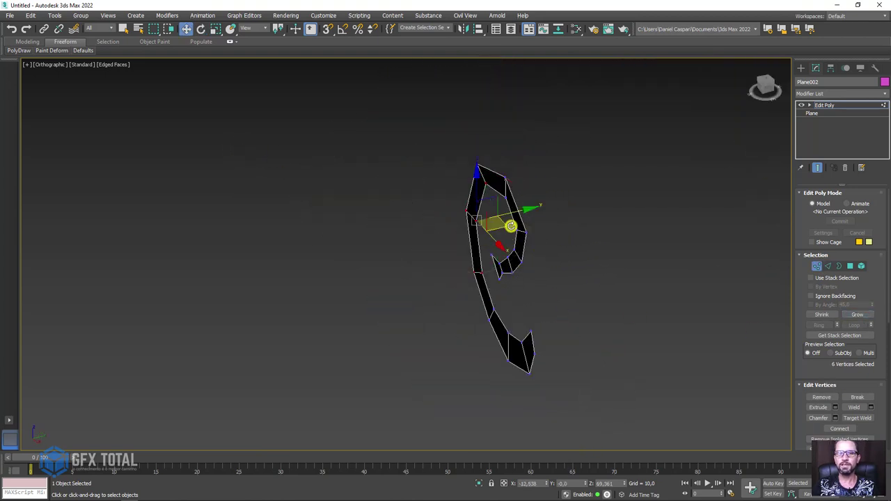
mouse_move(516, 212)
left_mouse_down()
mouse_move(484, 218)
mouse_move(516, 243)
left_mouse_up()
Grow the selection to 18 vertices, refine the inner tip, and check the curl's depth
left_click(860, 315)
left_click(857, 315)
left_click(860, 315)
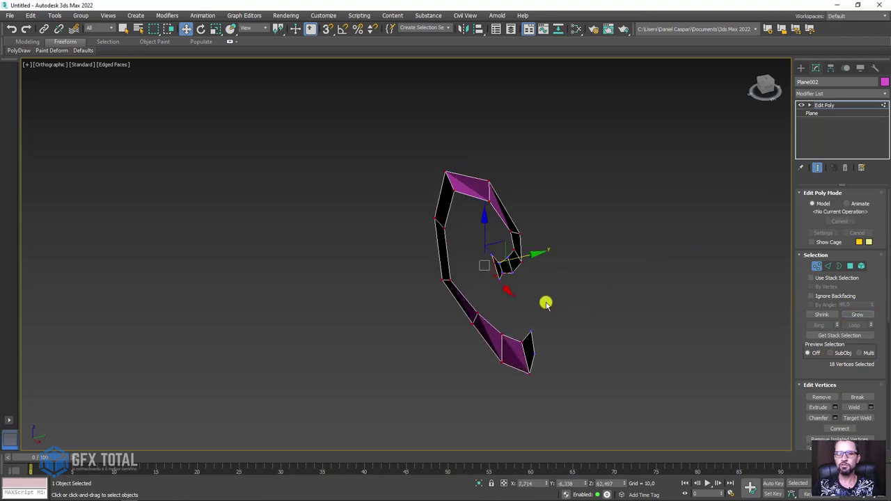
middle_click_drag(525, 257, 440, 242, "alt")
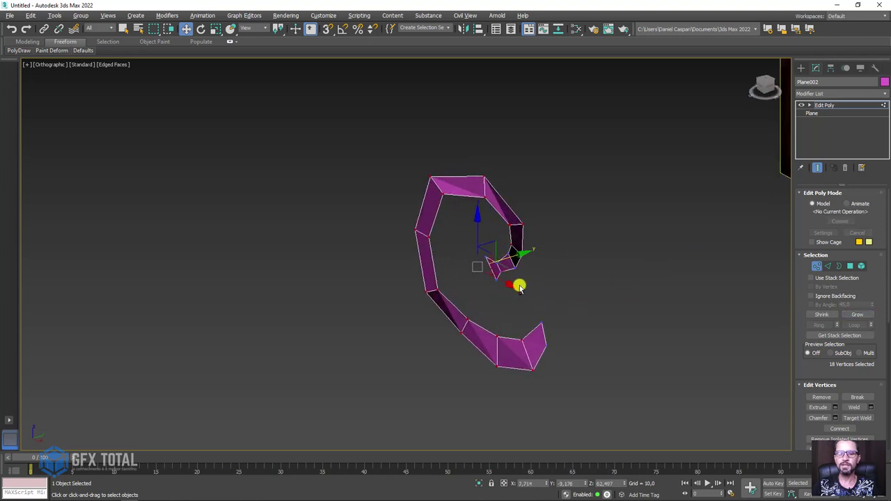
left_click_drag(483, 292, 483, 290)
scroll(483, 287, "up", 3)
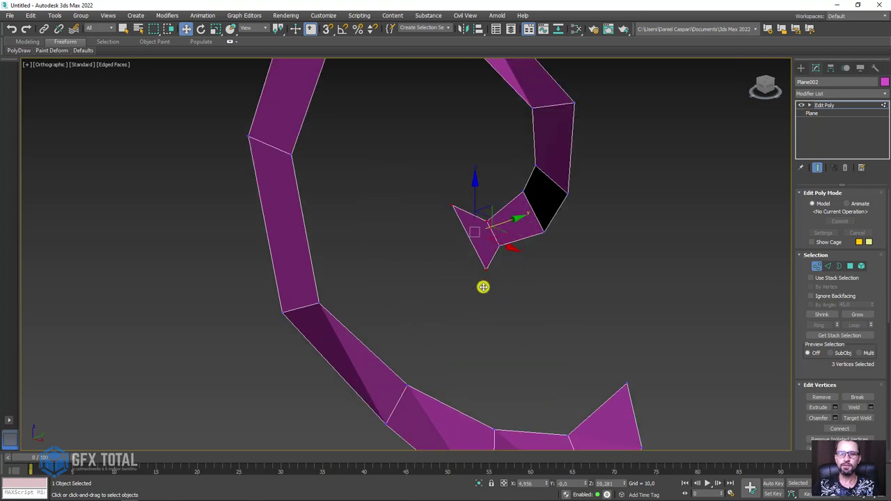
left_click(498, 213, "alt")
mouse_move(562, 253)
middle_mouse_down("alt")
mouse_move(506, 236)
mouse_move(529, 235)
mouse_move(543, 253)
mouse_move(710, 282)
middle_mouse_up("alt")
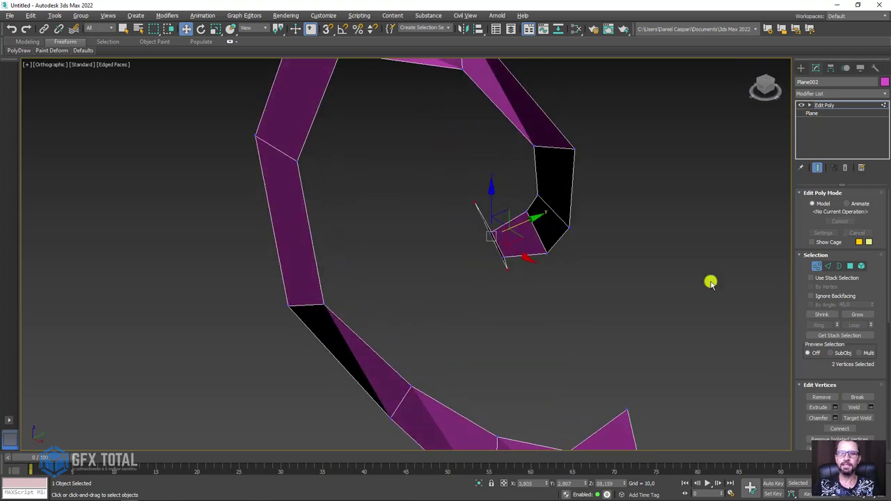
left_click(861, 317)
mouse_move(565, 239)
middle_mouse_down("alt")
mouse_move(531, 239)
mouse_move(561, 242)
mouse_move(550, 276)
mouse_move(631, 234)
mouse_move(706, 227)
mouse_move(727, 195)
mouse_move(655, 175)
mouse_move(631, 207)
mouse_move(566, 233)
middle_mouse_up("alt")
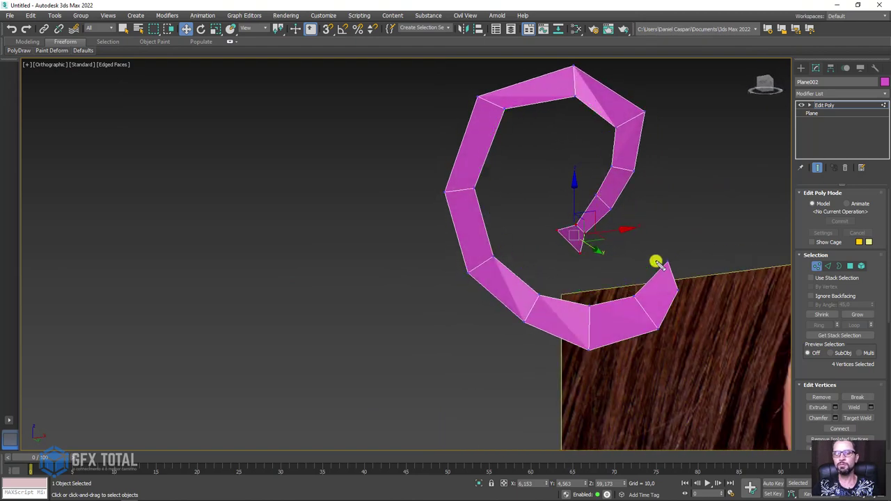
mouse_move(657, 258)
middle_mouse_down("alt")
mouse_move(611, 294)
mouse_move(604, 335)
middle_mouse_up("alt")
scroll(527, 338, "down", 3)
Return to the Front view and select one polygon of the lower rim strip
key("f")
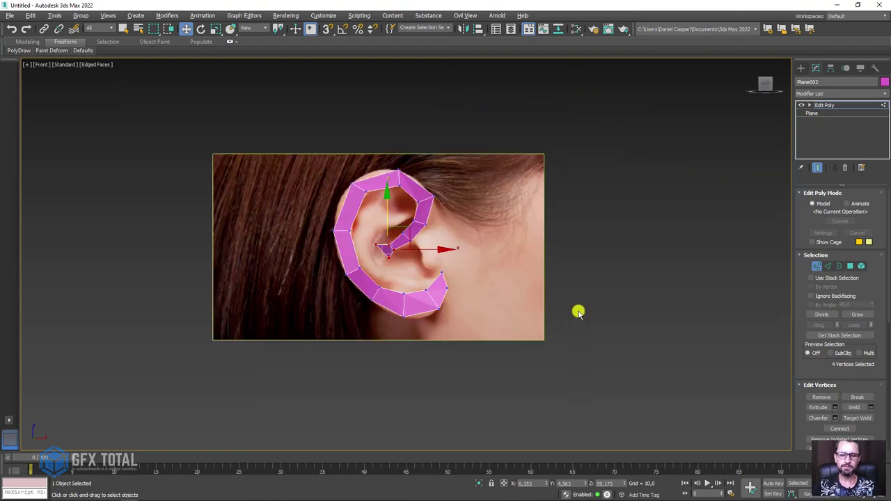
scroll(392, 273, "up", 4)
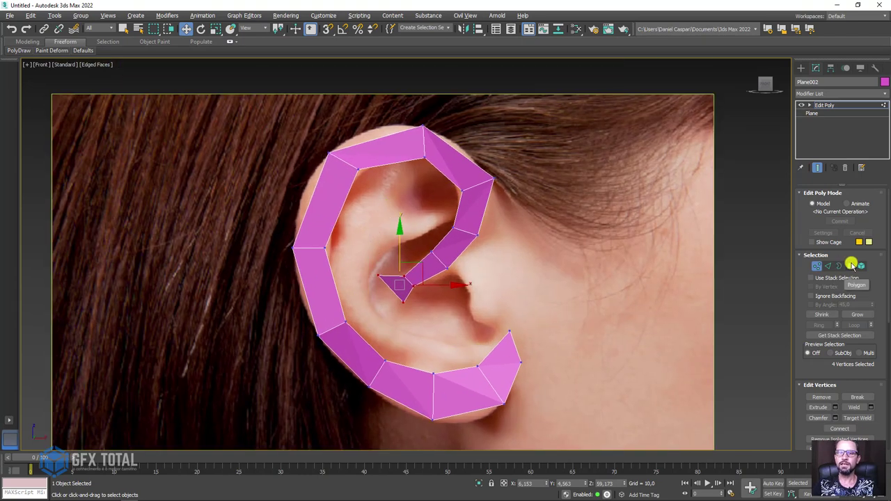
left_click(852, 265)
left_click(346, 351)
scroll(429, 348, "up", 2)
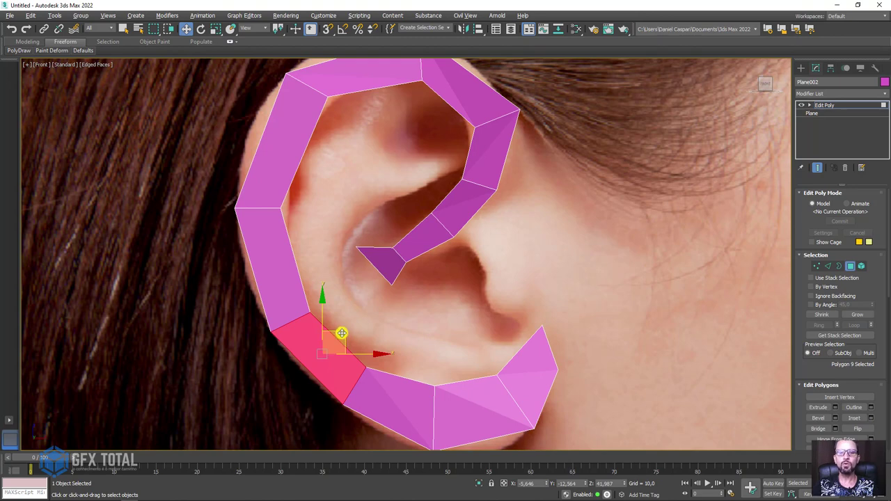
Clone the polygon as a new element inside the ear and scale it down
left_click_drag(342, 333, 401, 313, "ctrl+shift")
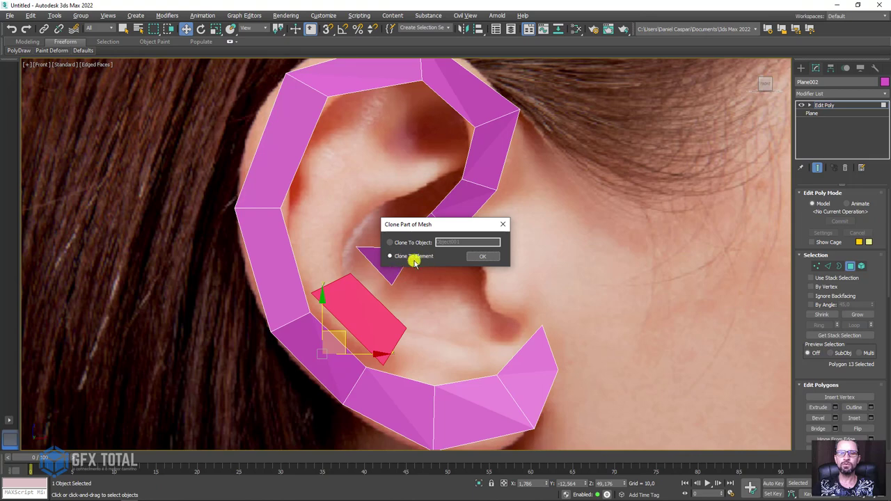
left_click(486, 259)
key("e")
key("r")
mouse_move(369, 305)
left_mouse_down()
mouse_move(376, 330)
mouse_move(374, 314)
left_mouse_up()
key("w")
key("e")
key("r")
scroll(374, 314, "up", 2)
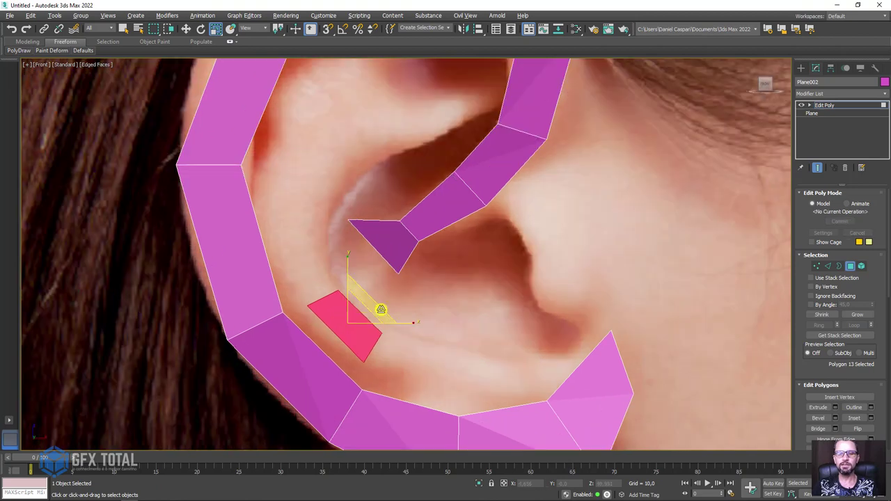
left_click(826, 267)
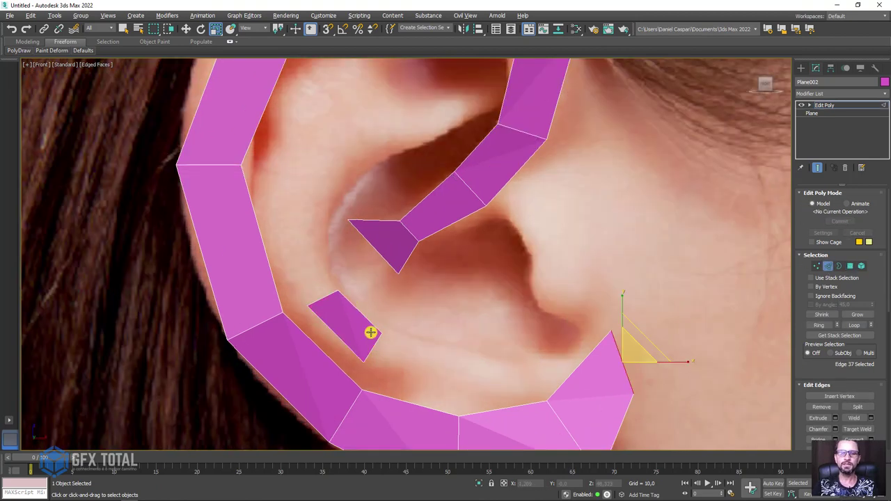
Extend two polygons rightward from the small piece's right edge along the lower antihelix
middle_click_drag(371, 332, 355, 279)
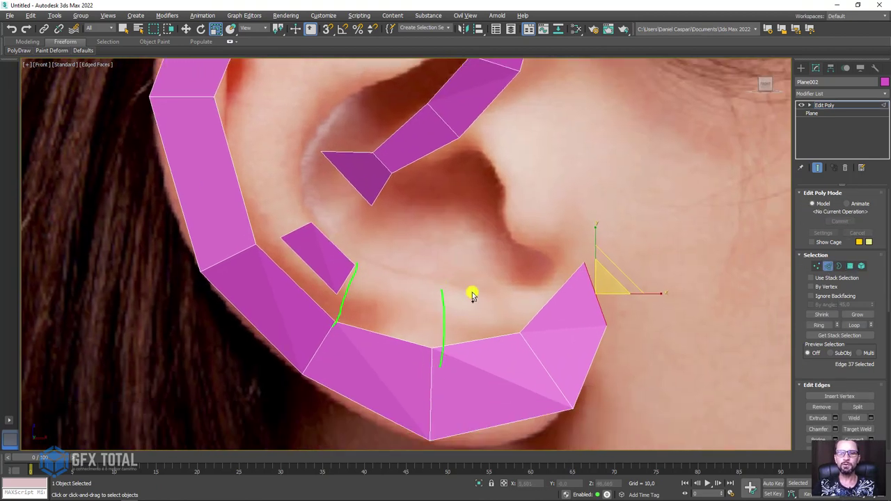
left_click(346, 280)
key("w")
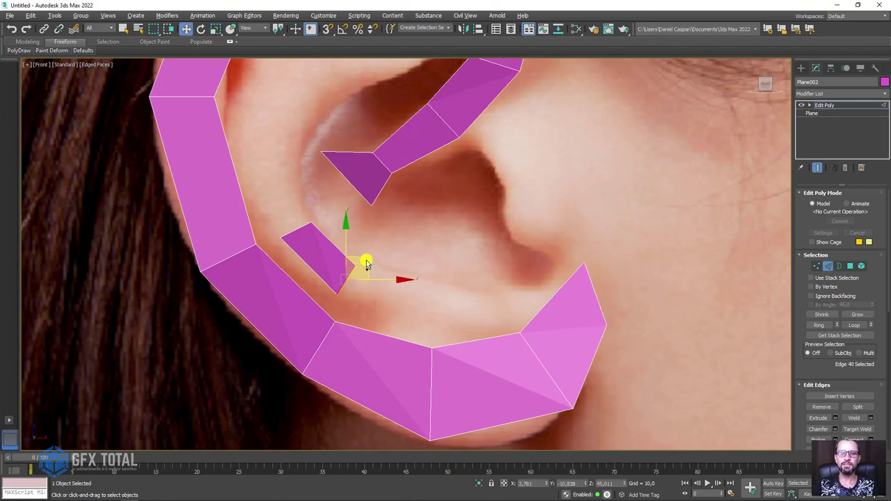
left_click_drag(371, 262, 480, 272, "shift")
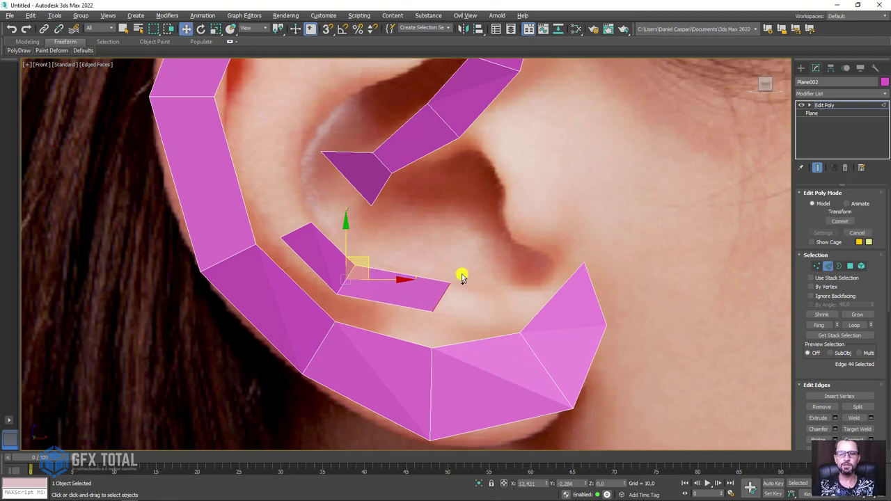
key("e")
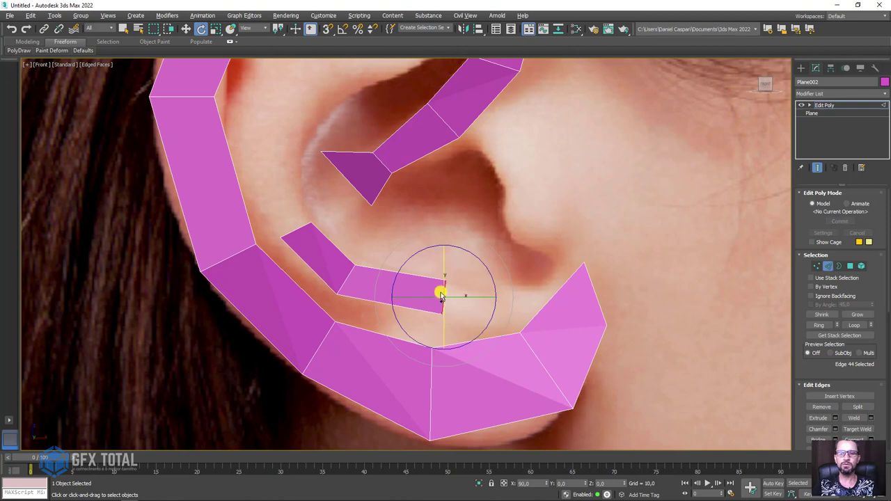
key("w")
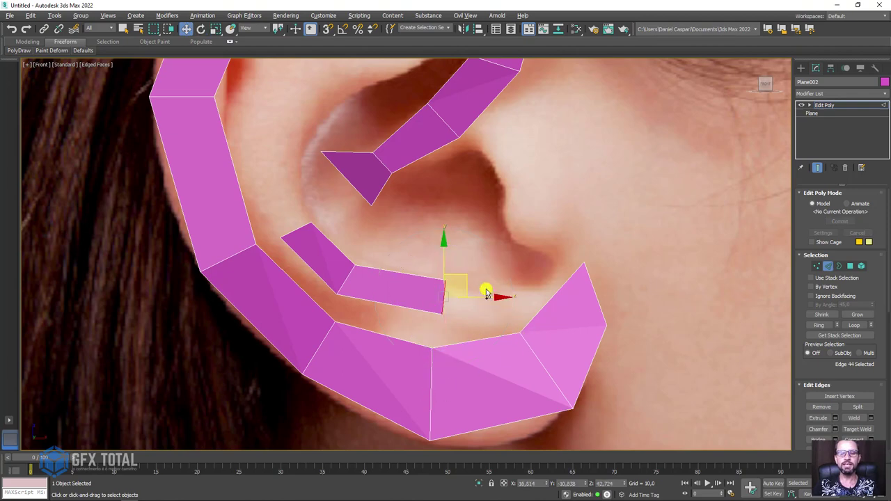
left_click_drag(466, 280, 533, 275, "shift")
key("e")
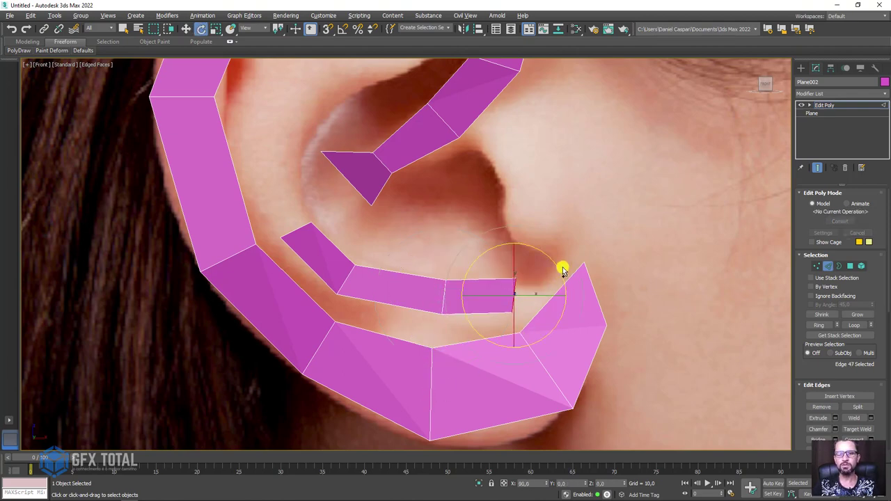
key("r")
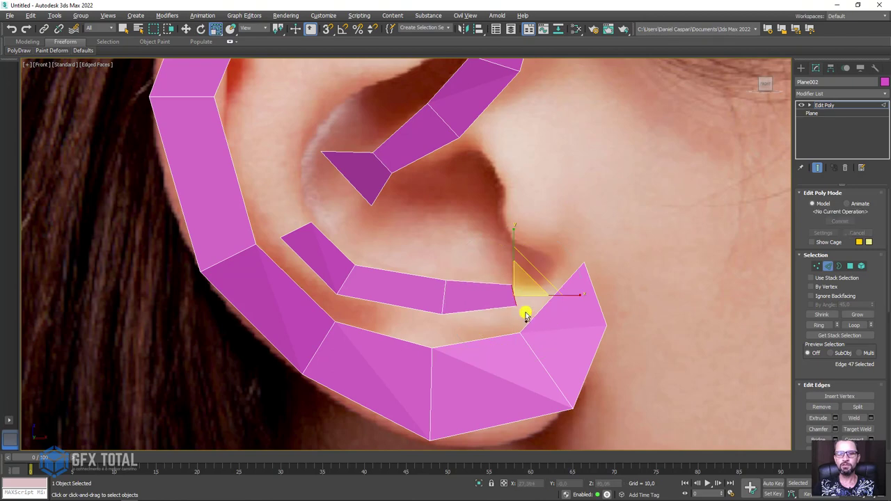
Grow polygons from the piece's upper-left edge up the inner curve, narrowing the top edge
left_click(297, 238)
middle_click_drag(324, 202, 345, 281)
key("w")
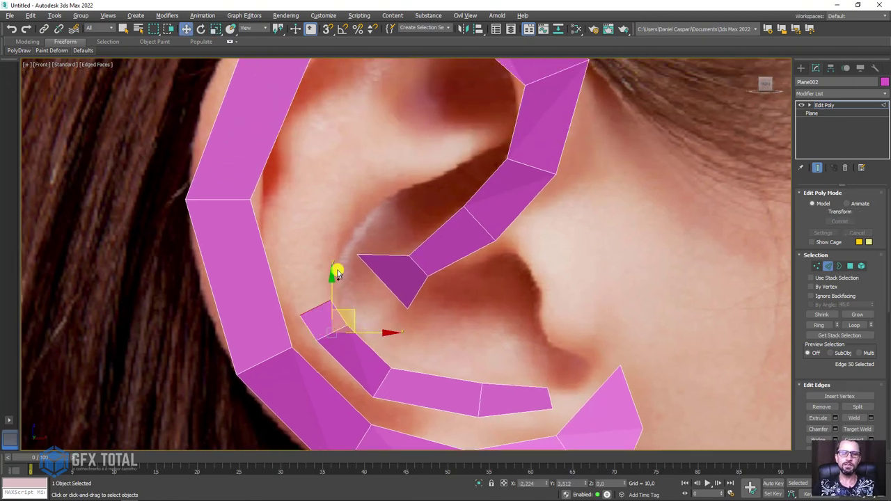
mouse_move(337, 273)
left_mouse_down()
mouse_move(340, 223)
mouse_move(383, 244)
mouse_move(368, 160)
left_mouse_up()
key("e")
key("e")
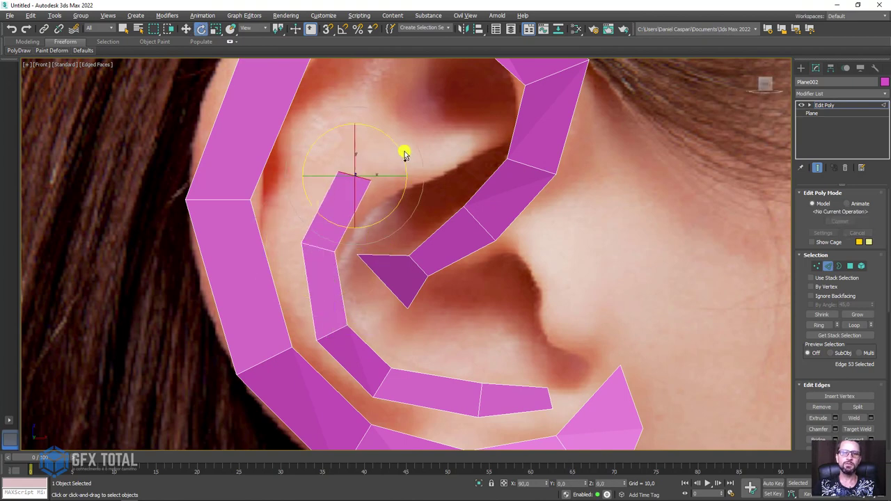
key("r")
left_click_drag(367, 169, 363, 127)
Extend the strip one polygon up and left along the antihelix, rotating and scaling its edge
scroll(388, 102, "down", 5)
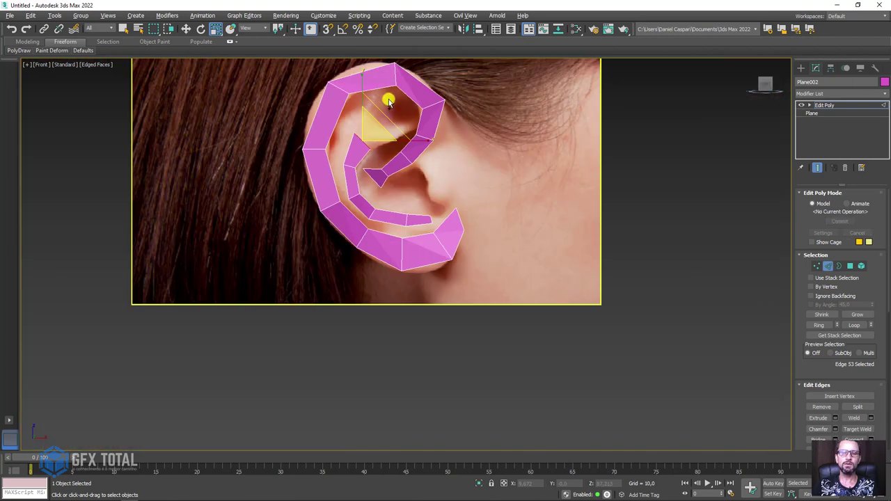
middle_click_drag(389, 102, 424, 205)
scroll(390, 216, "up", 5)
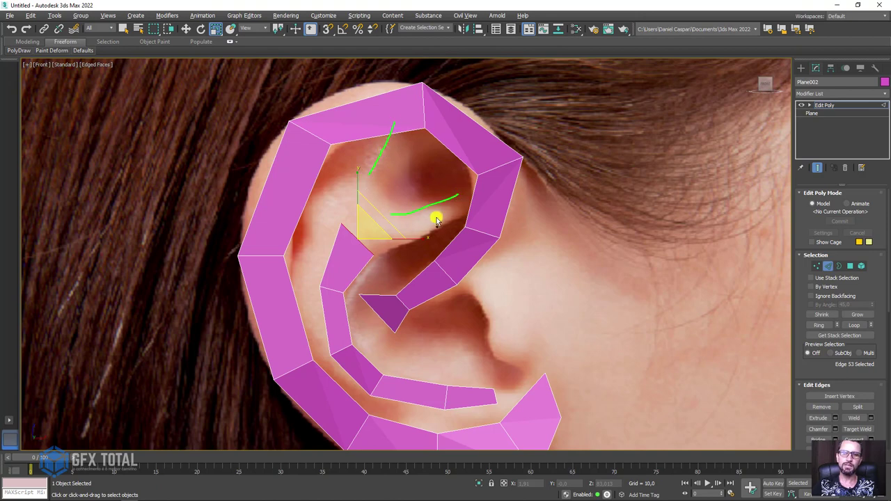
key("w")
mouse_move(379, 224)
left_mouse_down()
mouse_move(366, 202)
mouse_move(408, 170)
left_mouse_up()
key("e")
key("w")
key("e")
key("r")
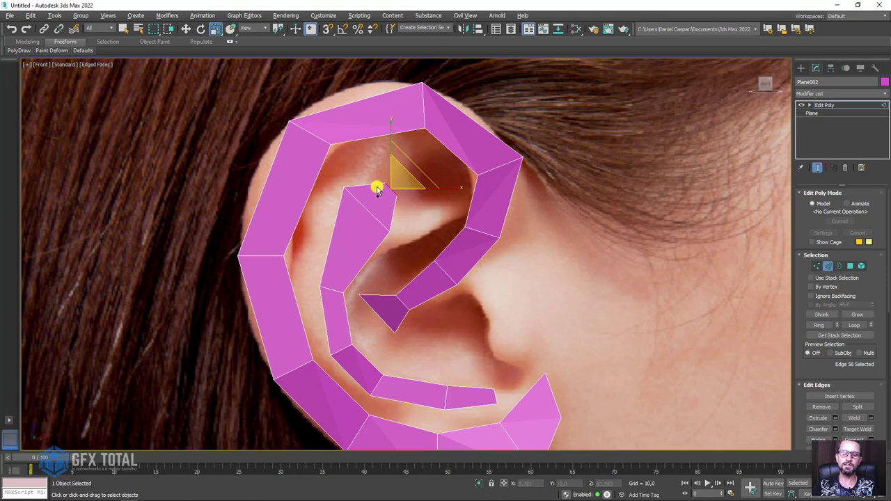
key("w")
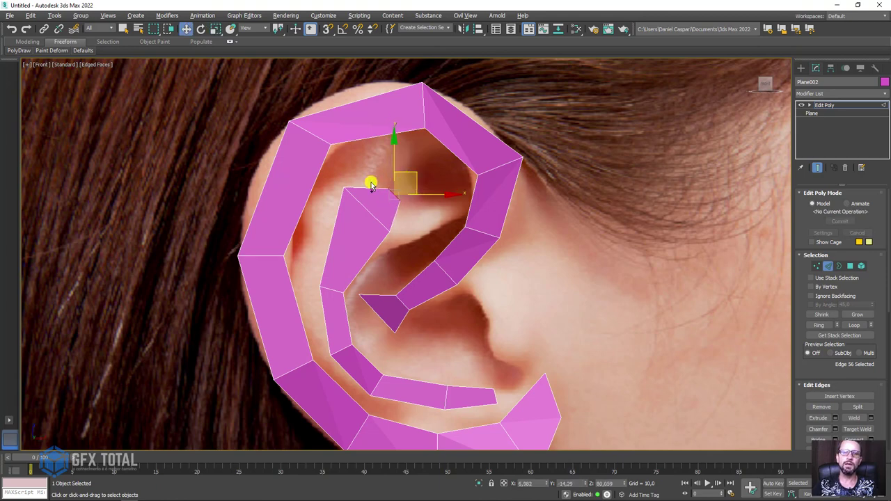
Add a polygon upward above the spur and a branching polygon from its side edge
left_click(372, 184)
left_click_drag(387, 167, 396, 134, "shift")
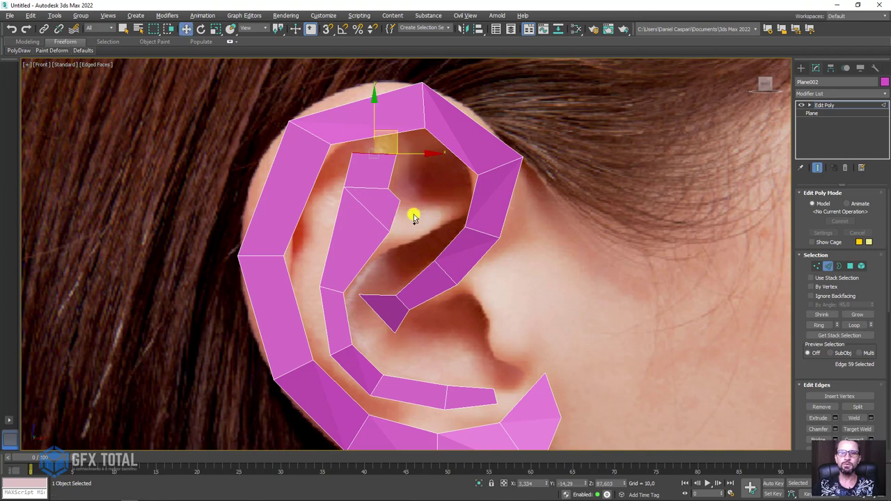
left_click(410, 196)
left_click_drag(410, 196, 458, 258, "shift")
scroll(428, 221, "up", 2)
key("e")
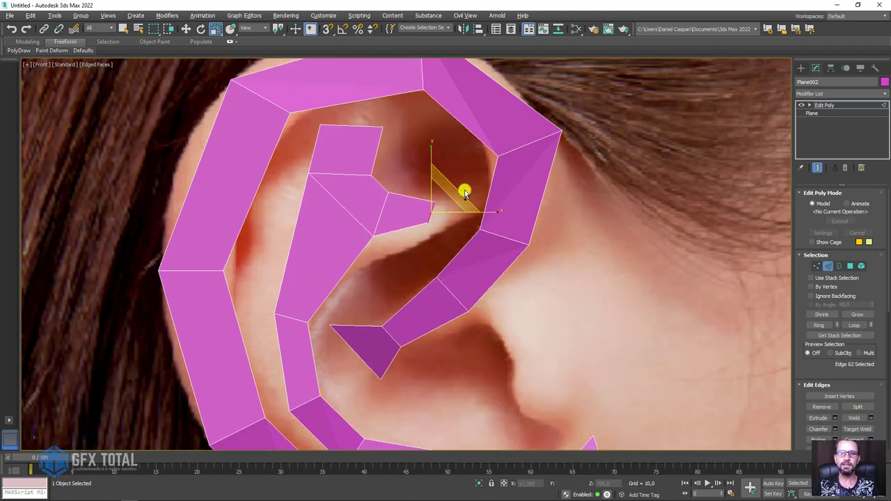
Extend a longer polygon toward the upper fold, rotating and scaling its edge
key("w")
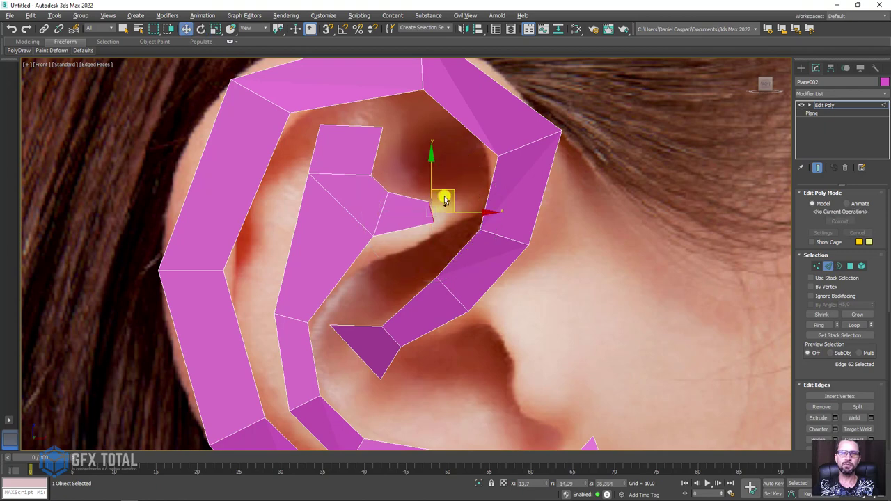
left_click_drag(445, 200, 483, 175, "shift")
key("e")
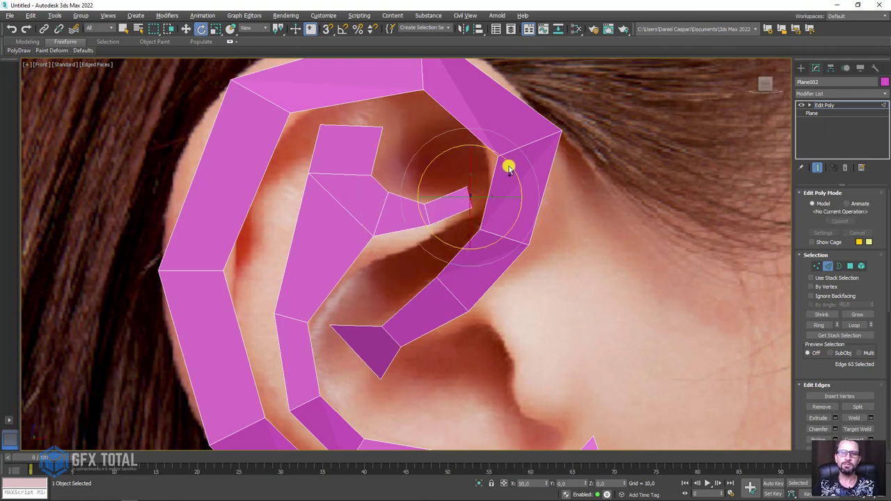
key("r")
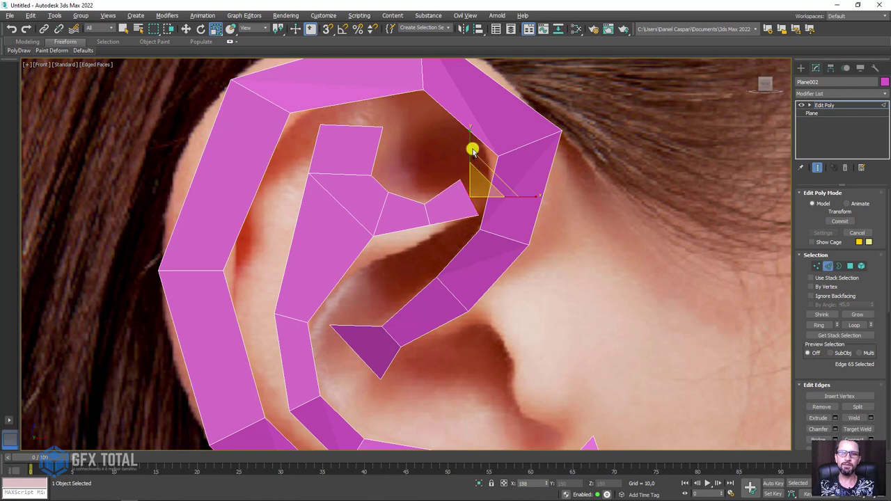
key("w")
Tilt the upward branch's top edge and angle a new top polygon beneath the helix
left_click(368, 126)
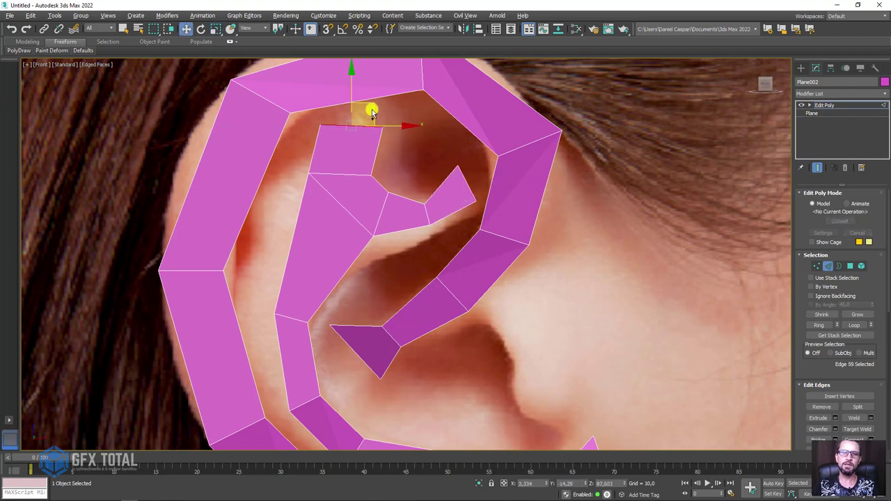
key("e")
key("w")
mouse_move(402, 113)
left_mouse_down()
mouse_move(366, 109)
mouse_move(380, 89)
left_mouse_up()
key("e")
key("r")
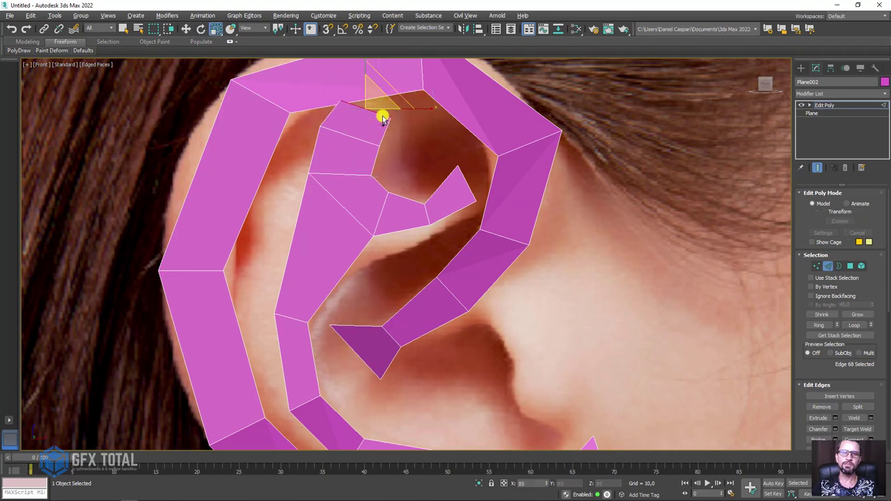
key("e")
middle_click_drag(406, 103, 408, 157)
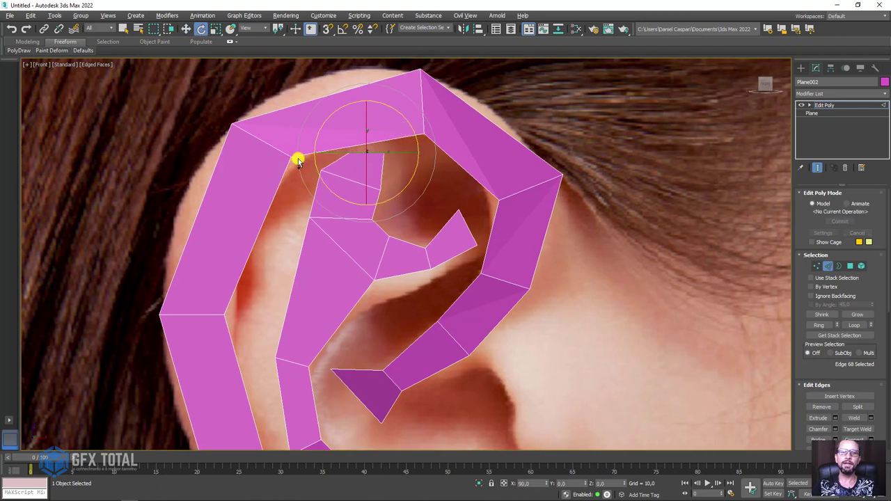
left_click(350, 182)
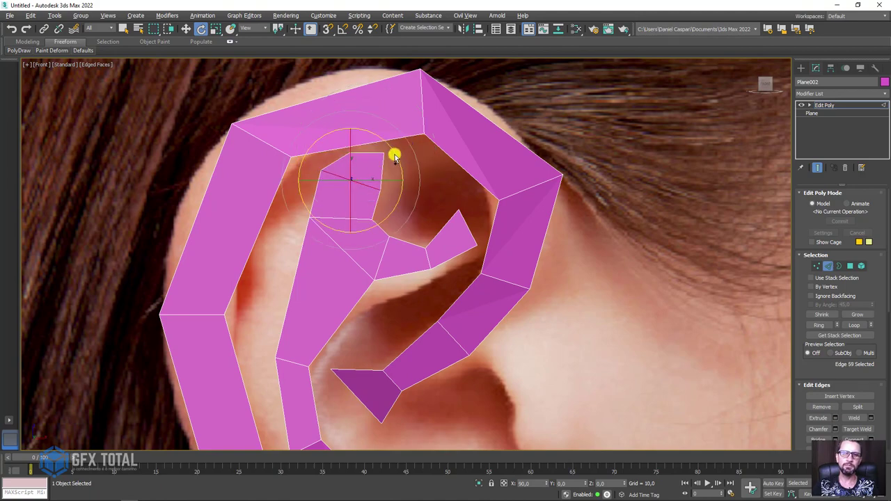
Switch to Vertex level and select a vertex at the antihelix top
scroll(394, 156, "down", 4)
scroll(388, 175, "up", 3)
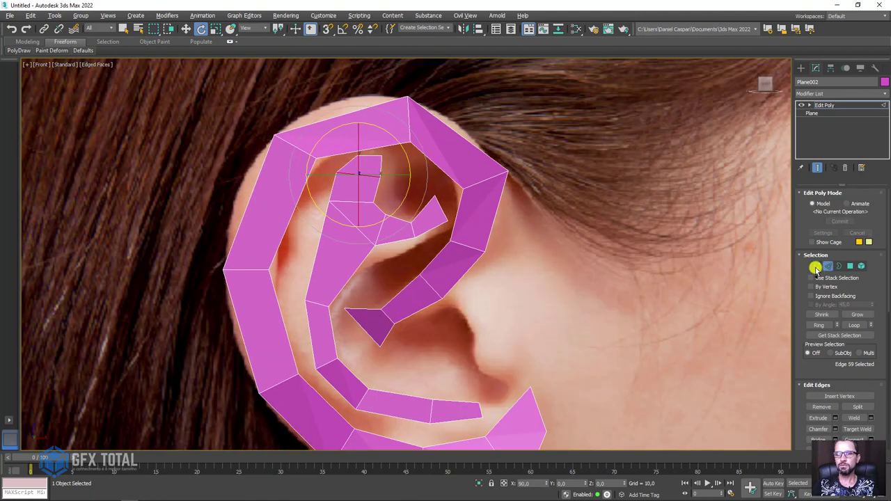
left_click(816, 266)
left_click(376, 180)
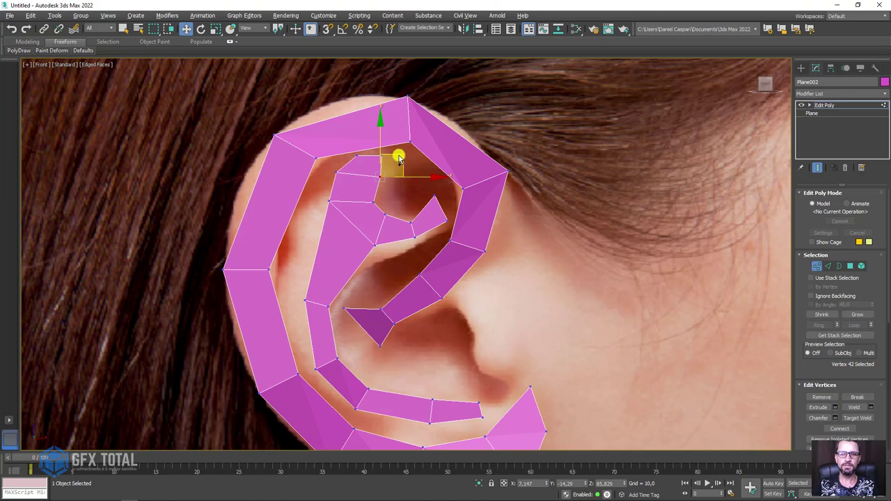
Select the inner antihelix piece as an element and move it back in depth
middle_click_drag(394, 155, 408, 243, "alt")
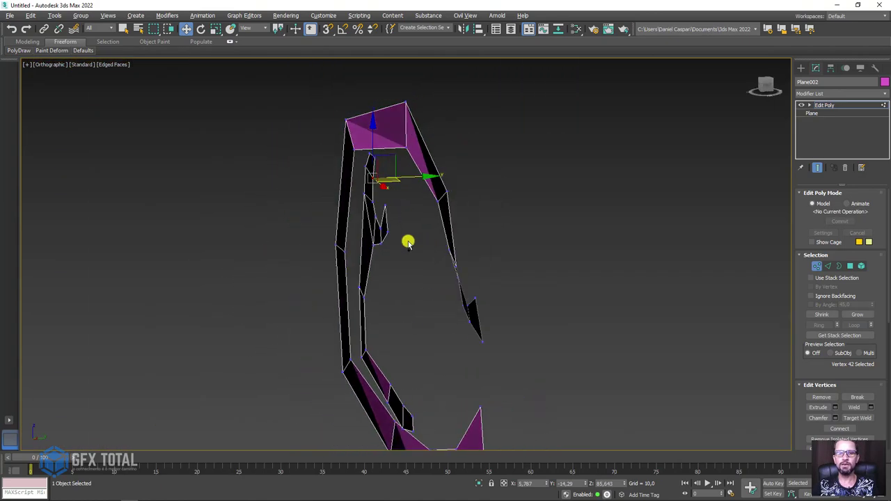
middle_click_drag(376, 176, 443, 259, "alt")
left_click_drag(337, 150, 342, 149)
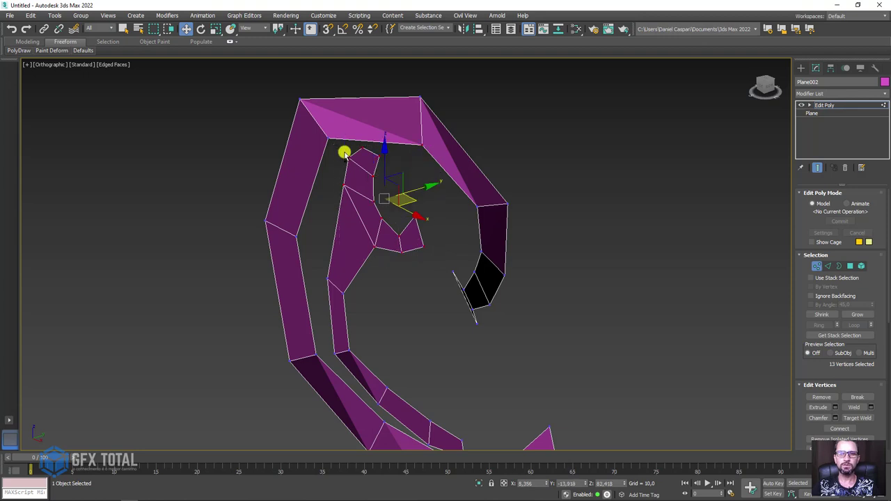
middle_click_drag(420, 255, 428, 232, "alt")
left_click(860, 266)
left_click(369, 202)
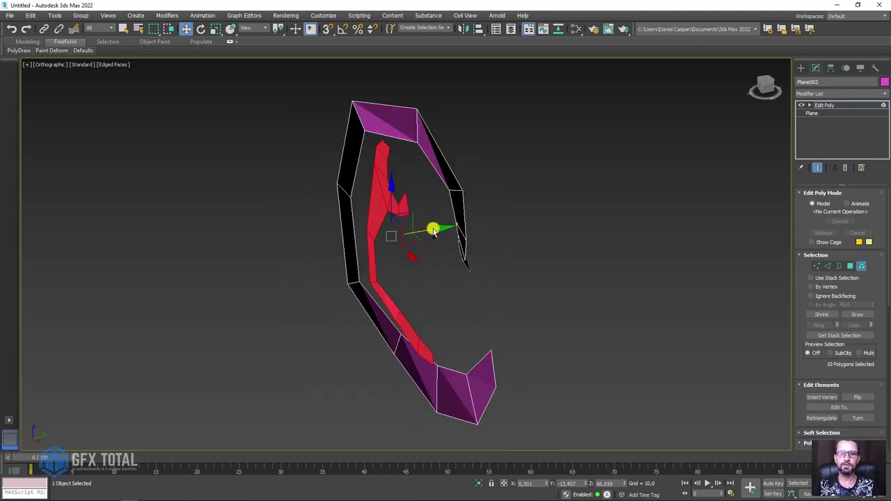
left_click_drag(433, 232, 453, 217)
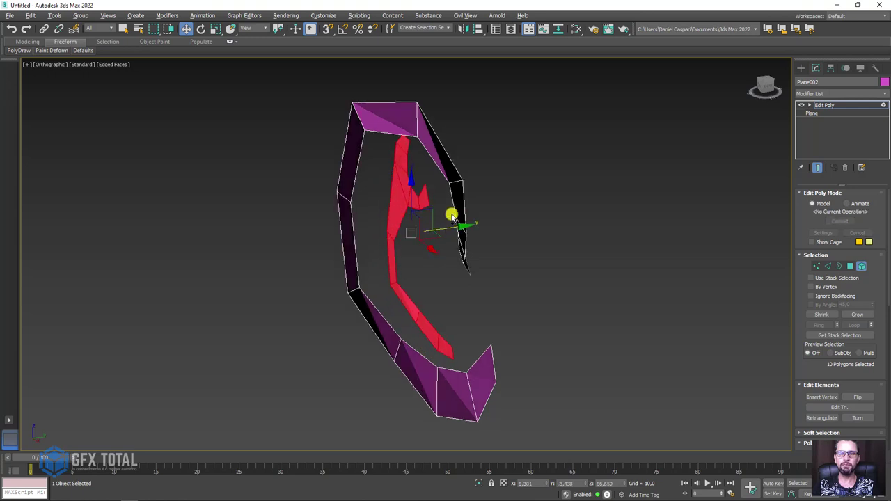
middle_click_drag(453, 218, 760, 254, "alt")
Return to Vertex level and orbit around the mesh to judge the inner strip's depth
left_click(816, 266)
scroll(420, 215, "up", 2)
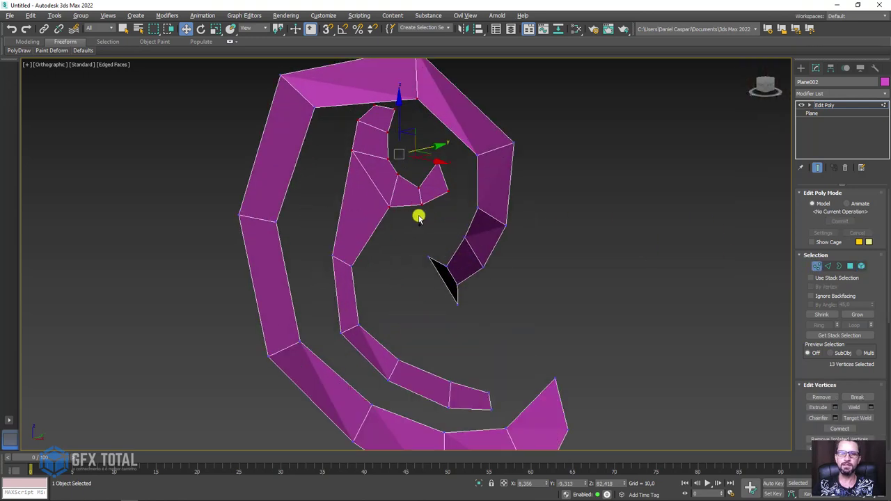
scroll(427, 207, "up", 2)
middle_click_drag(421, 152, 398, 146, "alt")
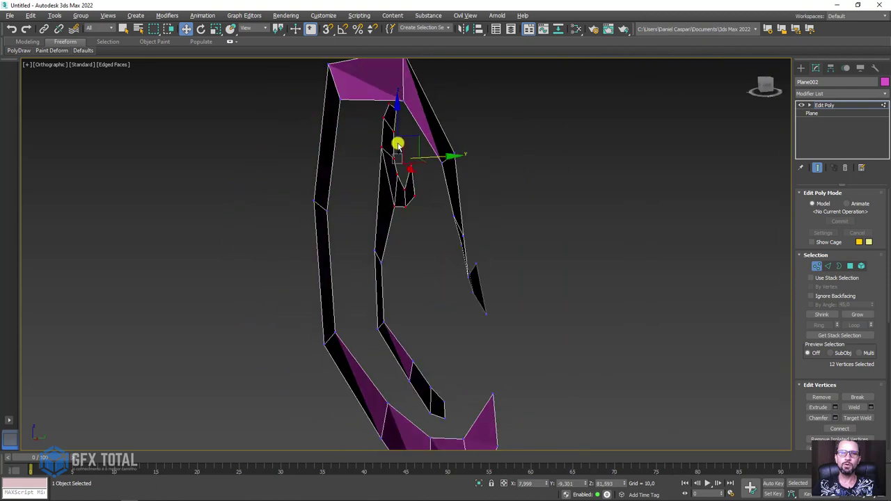
mouse_move(453, 153)
middle_mouse_down("alt")
mouse_move(415, 213)
mouse_move(334, 130)
middle_mouse_up("alt")
middle_click_drag(426, 200, 397, 199, "alt")
middle_click_drag(346, 123, 416, 161, "alt")
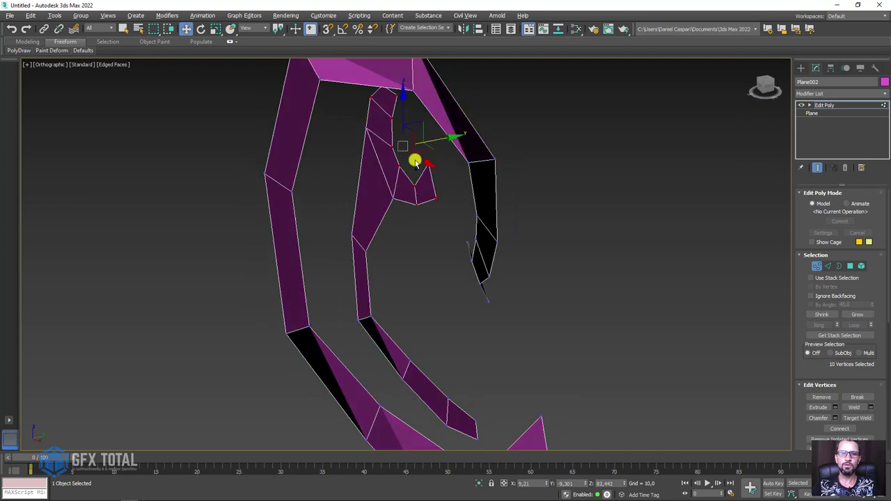
middle_click_drag(451, 137, 411, 213, "alt")
middle_click_drag(404, 141, 439, 141, "alt")
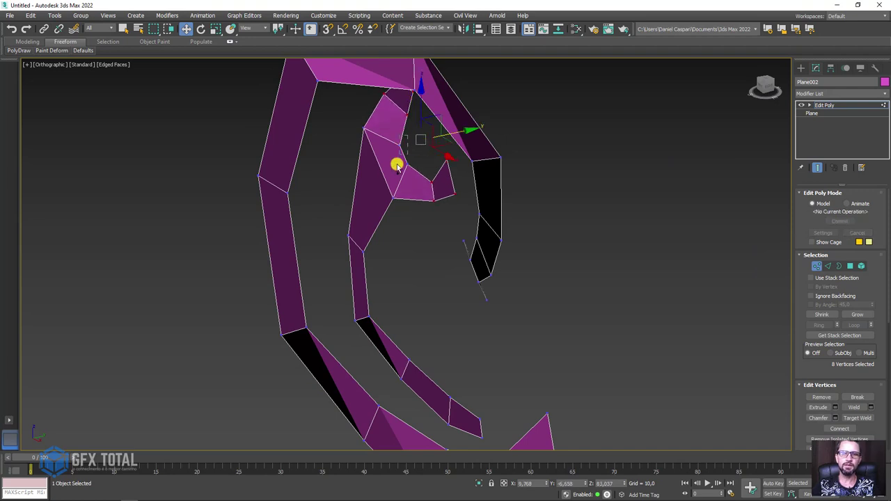
Select the vertices along the inner curl and its tip and shift them in depth
left_click_drag(396, 165, 443, 149)
left_click(424, 181)
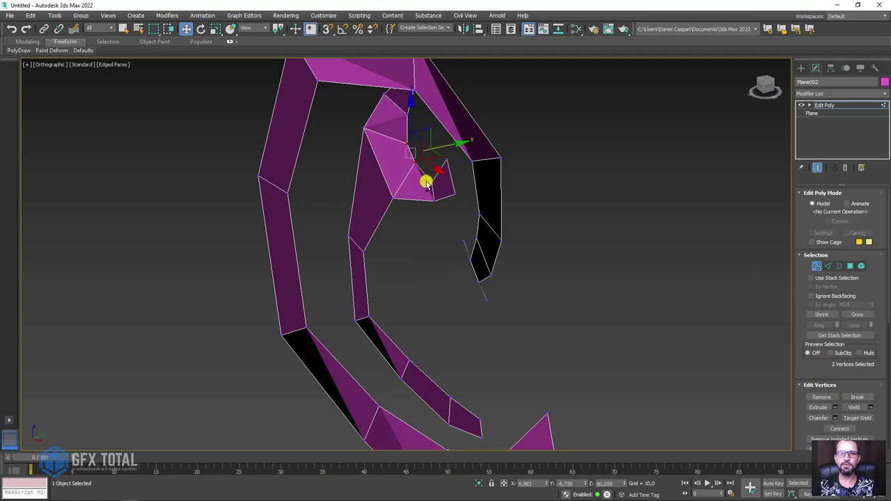
middle_click_drag(425, 181, 462, 171, "alt")
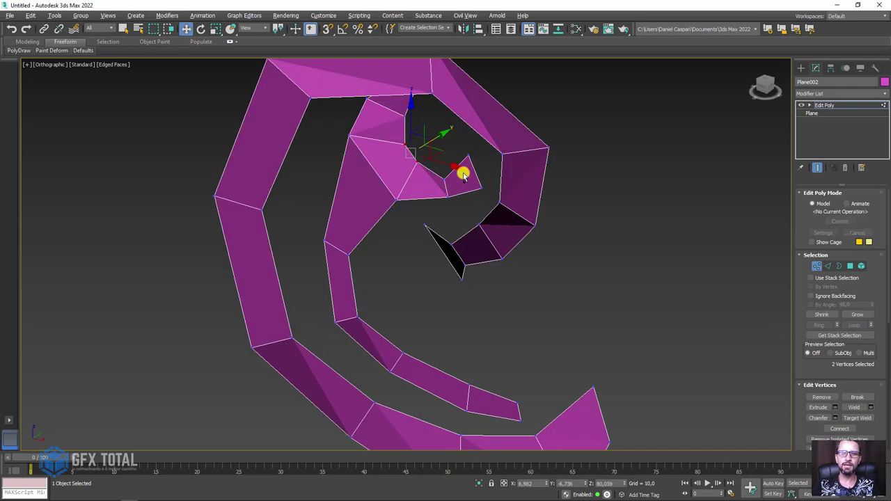
left_click(523, 150)
middle_click_drag(523, 152, 519, 172, "alt")
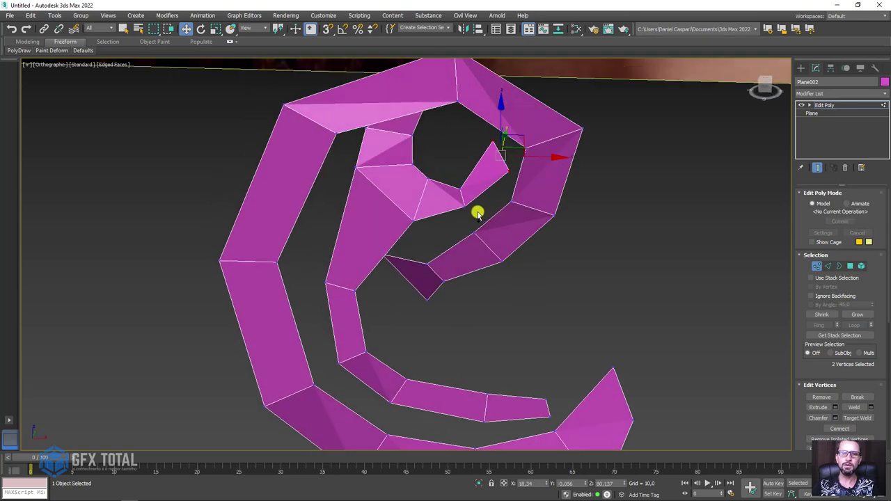
left_click(474, 189)
mouse_move(473, 188)
middle_mouse_down("alt")
mouse_move(537, 197)
mouse_move(480, 180)
middle_mouse_up("alt")
left_click_drag(472, 167, 430, 146)
mouse_move(431, 148)
middle_mouse_down("alt")
mouse_move(434, 193)
mouse_move(484, 159)
middle_mouse_up("alt")
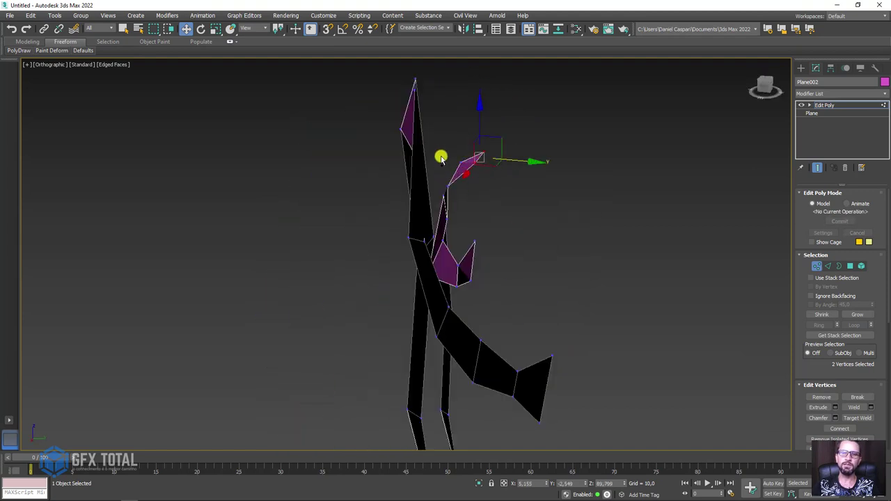
left_click_drag(522, 171, 497, 207, "ctrl")
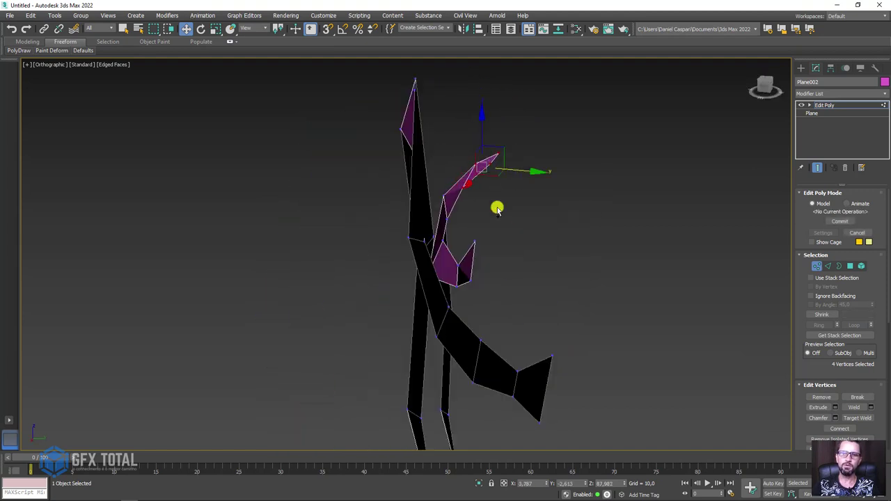
mouse_move(497, 207)
middle_mouse_down("alt")
mouse_move(543, 237)
mouse_move(530, 193)
mouse_move(609, 205)
mouse_move(483, 195)
middle_mouse_up("alt")
scroll(599, 214, "up", 2)
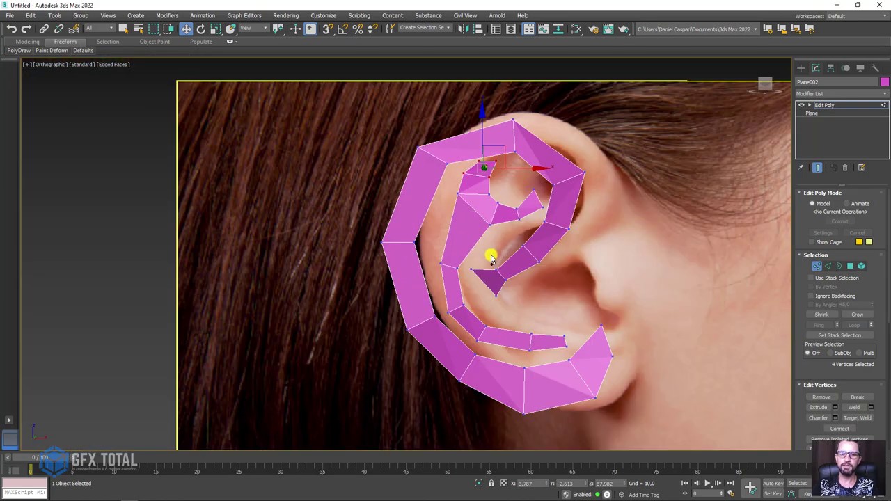
Go to Front view, adjust inner-curl and top-rim vertices, pan to the lobe, enter Edge level
scroll(491, 258, "down", 2)
key("f")
scroll(380, 234, "up", 4)
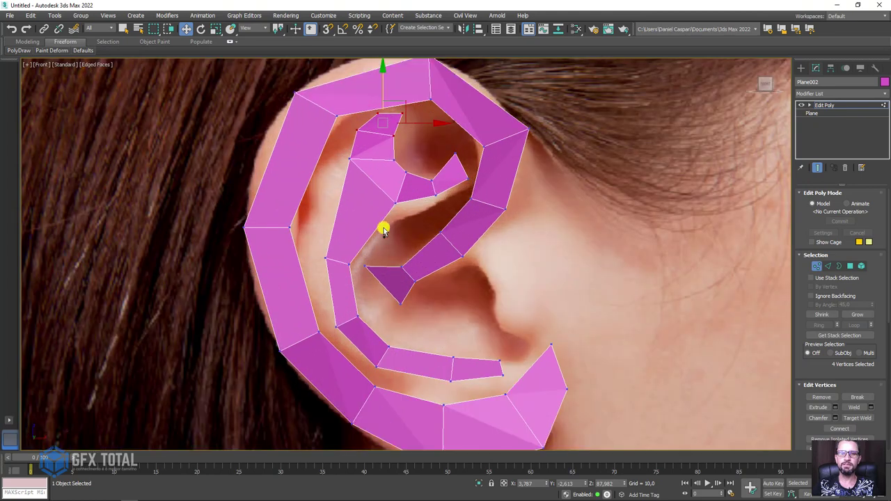
left_click(392, 206)
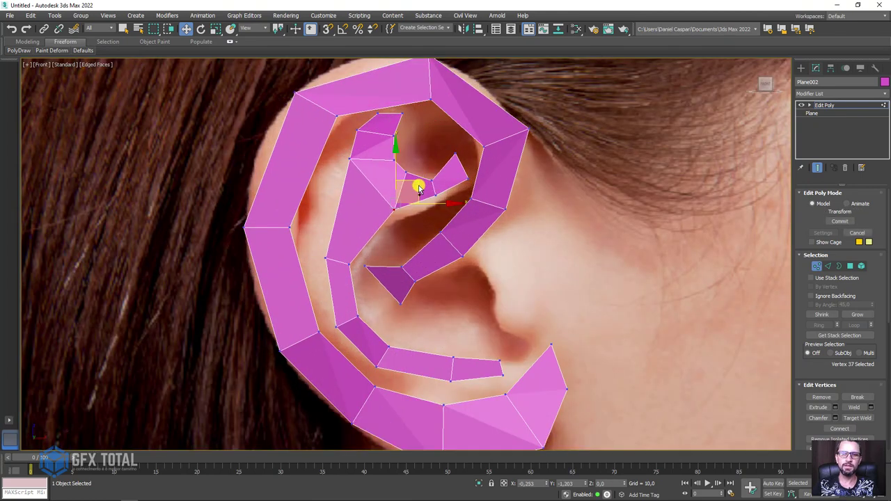
middle_click_drag(380, 221, 401, 235)
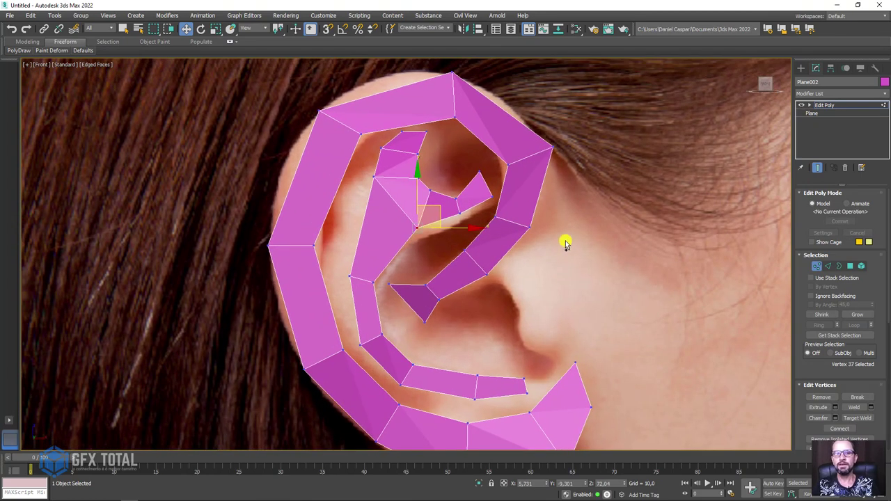
left_click(448, 115)
middle_click_drag(341, 405, 341, 328)
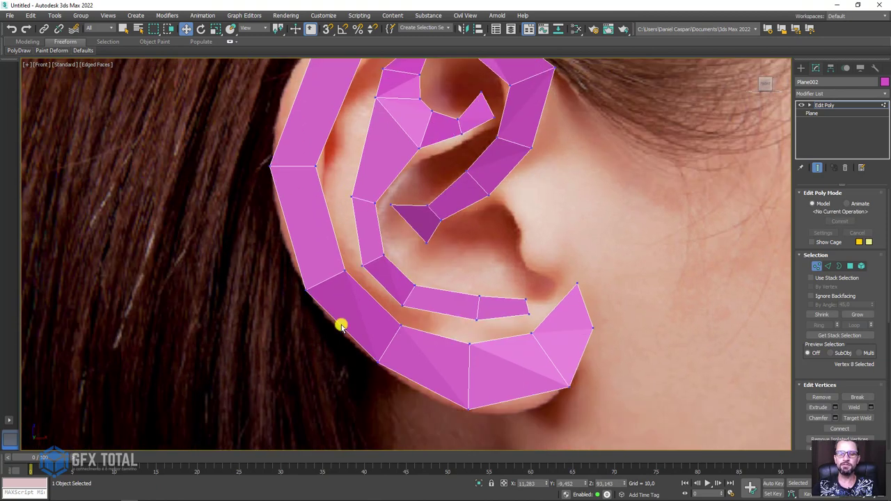
left_click(828, 266)
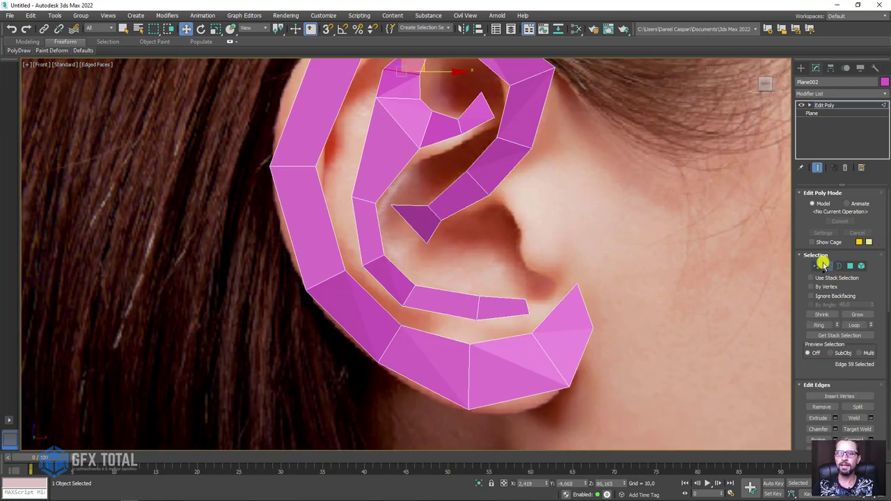
Bridge the antihelix end to the lobe and two helix-to-antihelix gaps, including near the top
scroll(812, 246, "down", 3)
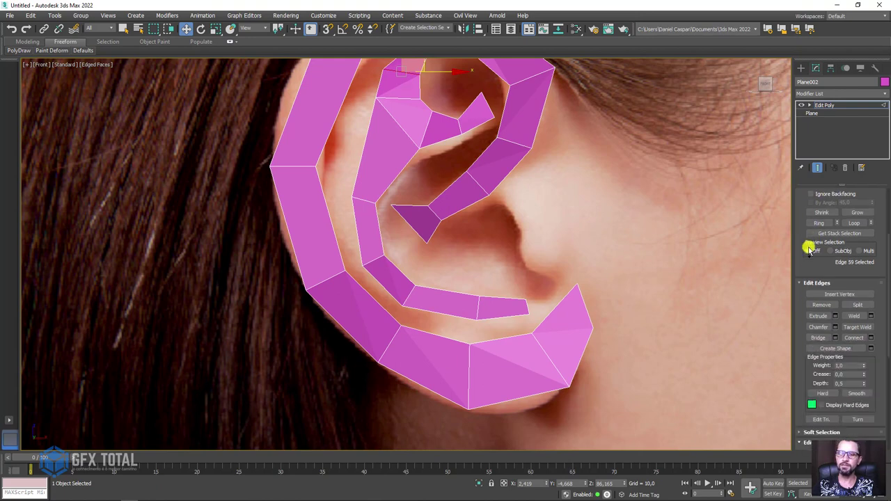
scroll(812, 247, "down", 2)
left_click(819, 260)
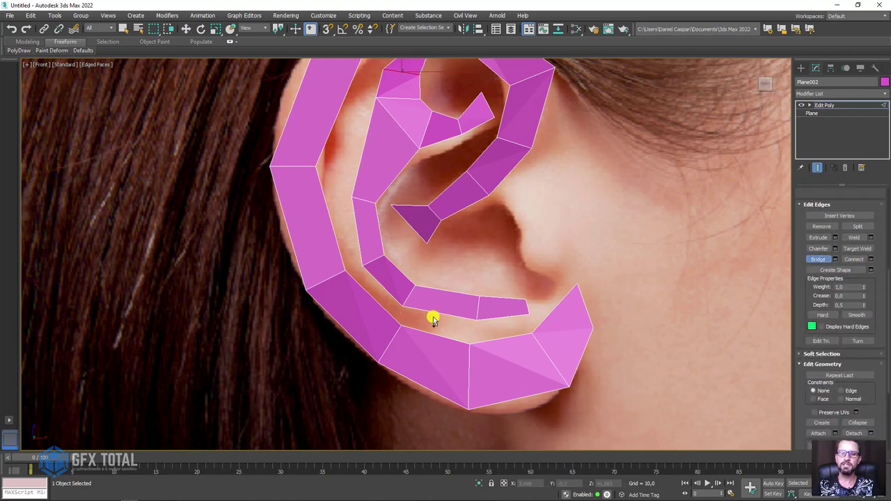
left_click(442, 337)
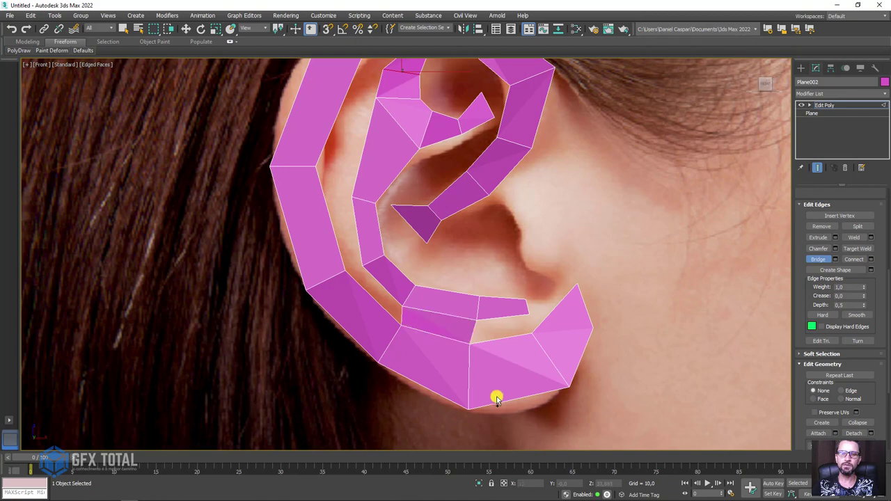
middle_click_drag(481, 367, 463, 359, "alt")
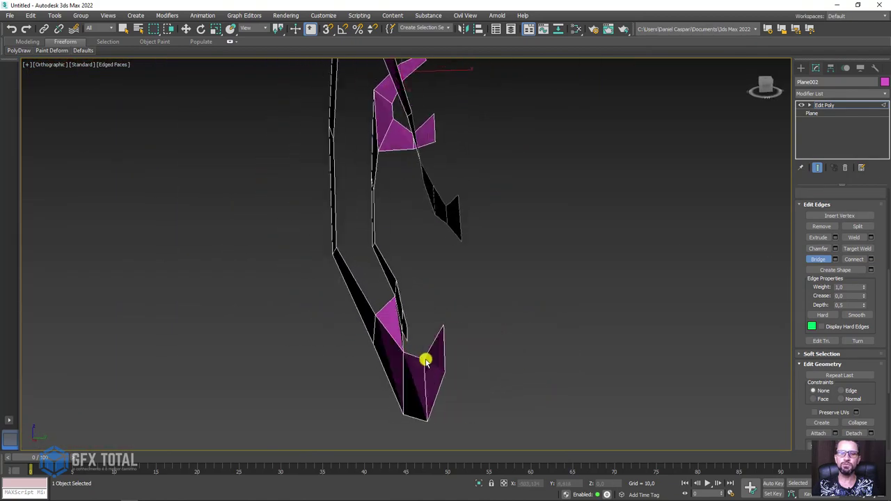
scroll(387, 289, "up", 2)
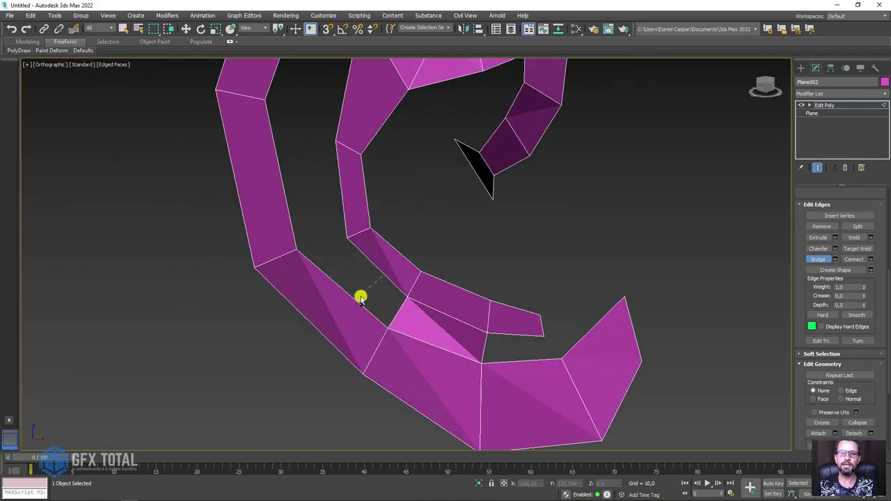
left_click(360, 297)
scroll(355, 279, "up", 2)
scroll(388, 300, "up", 2)
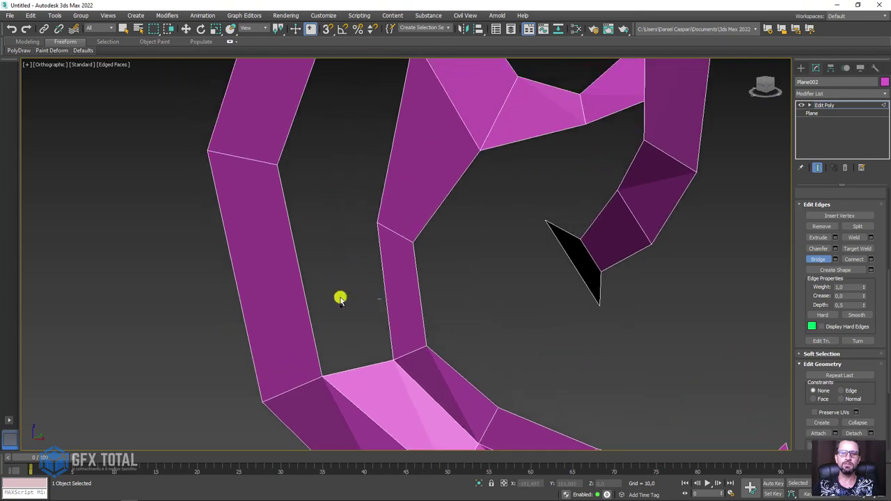
key("shift+z")
key("shift+z")
key("shift+z")
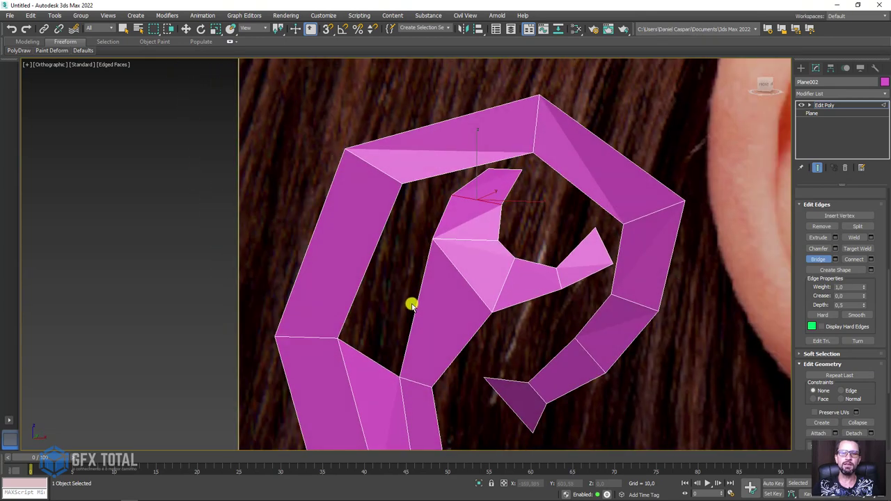
left_click(365, 283)
scroll(421, 259, "up", 2)
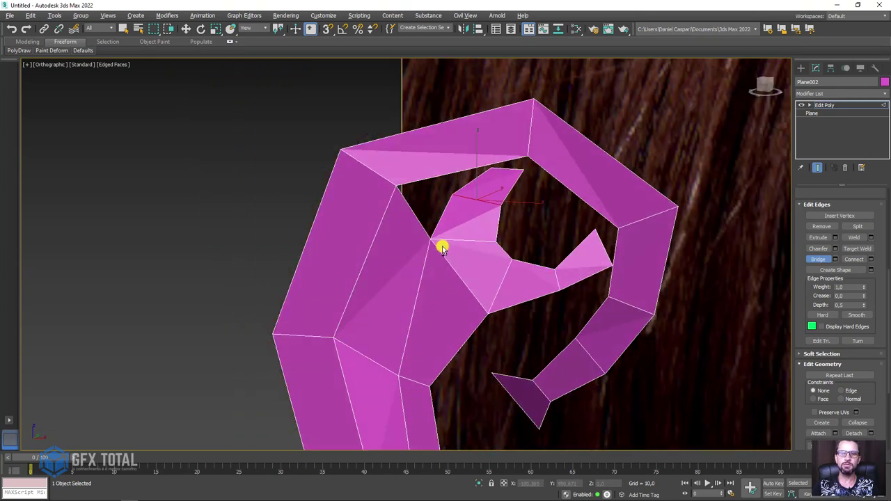
scroll(451, 224, "up", 2)
scroll(449, 254, "up", 2)
middle_click_drag(439, 307, 418, 315, "alt")
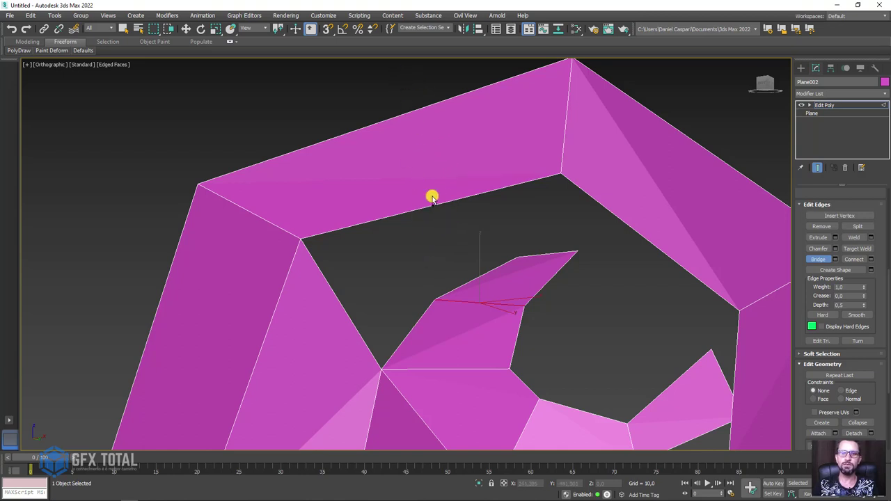
Connect the two top rim edges with a new edge, raise it into a peak, rotate it along the rim
key("w")
left_click_drag(440, 233, 440, 230)
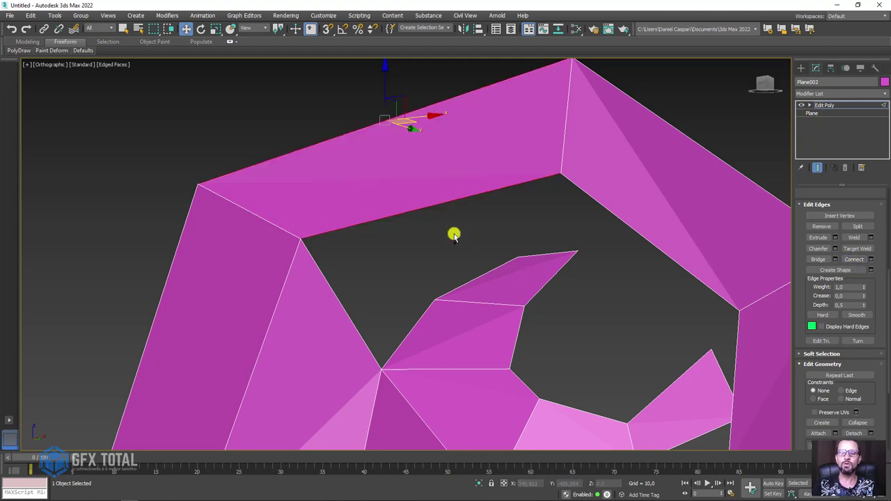
key("ctrl+shift+e")
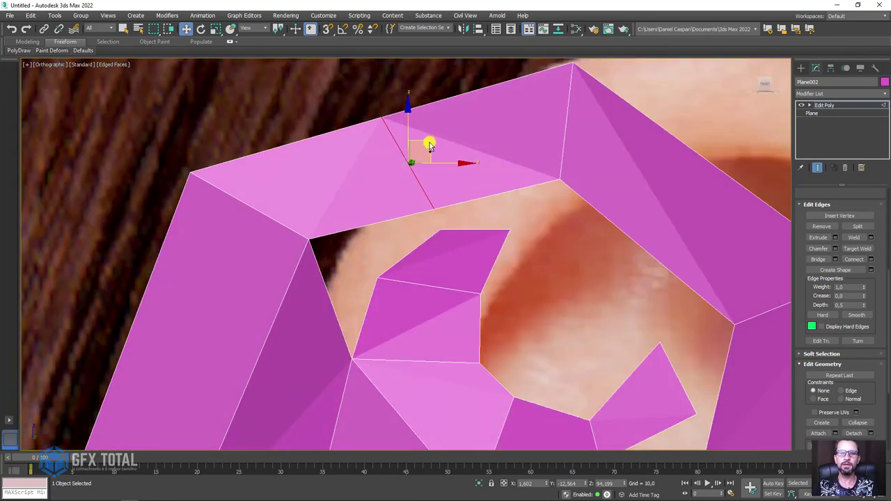
left_click_drag(429, 147, 418, 89)
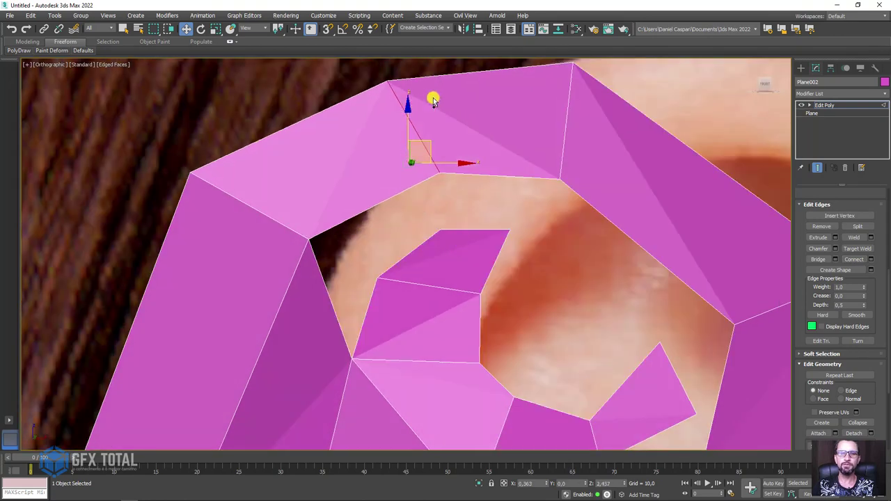
key("f")
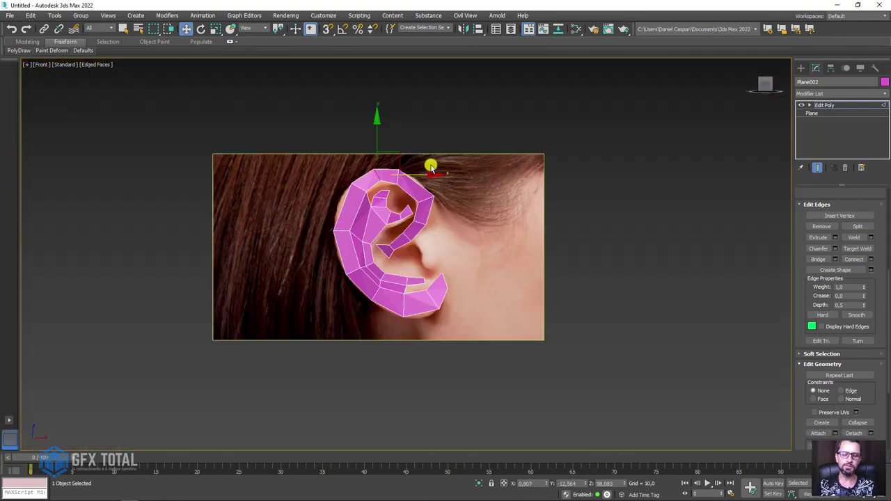
scroll(377, 184, "up", 4)
scroll(372, 202, "up", 3)
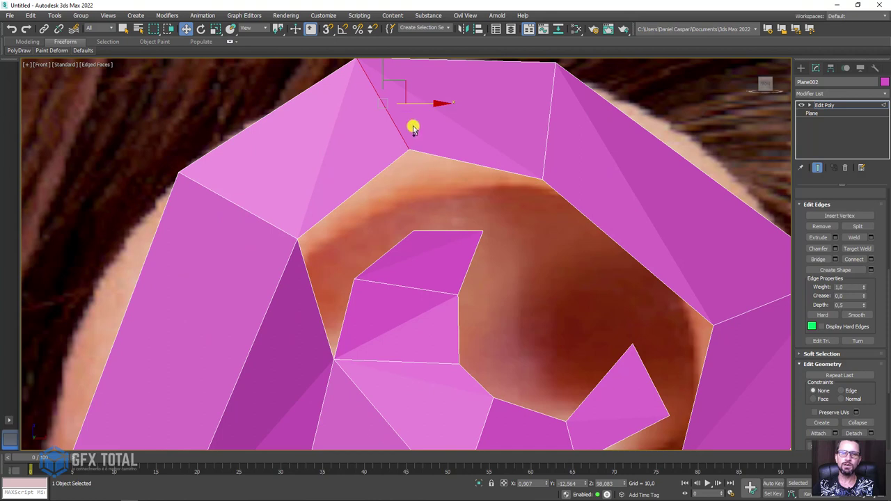
key("ctrl+z")
key("e")
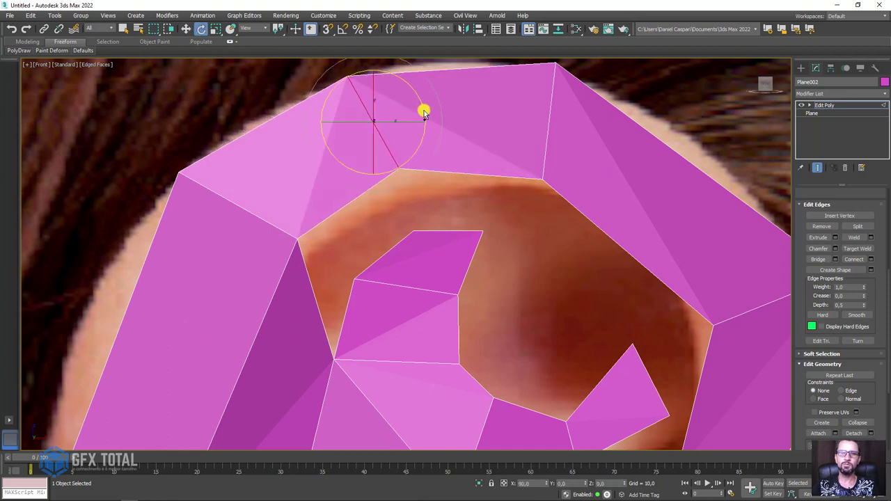
left_click_drag(424, 112, 295, 209)
Pull the left rim edge outward and tilt the upper inner helix edge diagonally down-left
left_click(277, 225)
key("w")
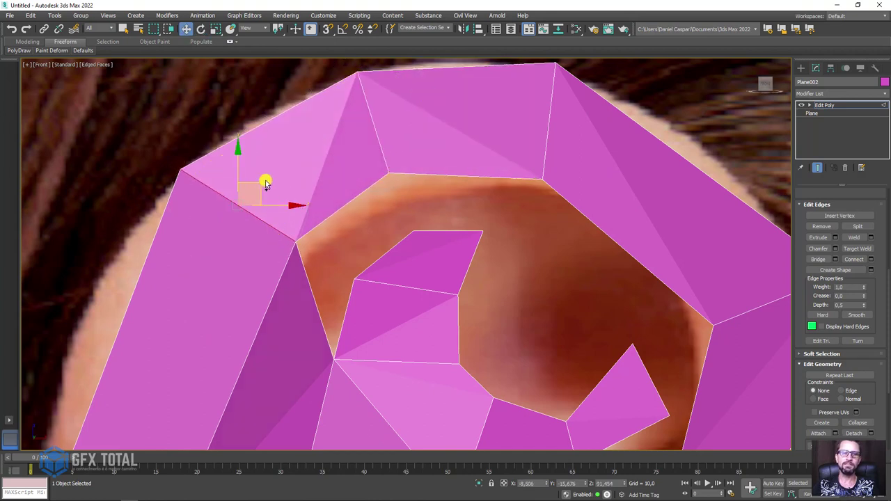
left_click_drag(258, 191, 185, 285)
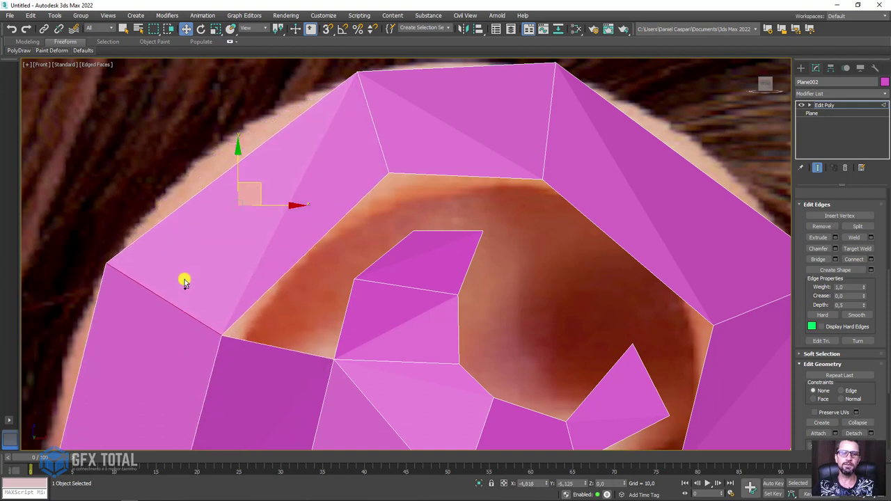
left_click(369, 135)
left_click_drag(369, 135, 313, 163)
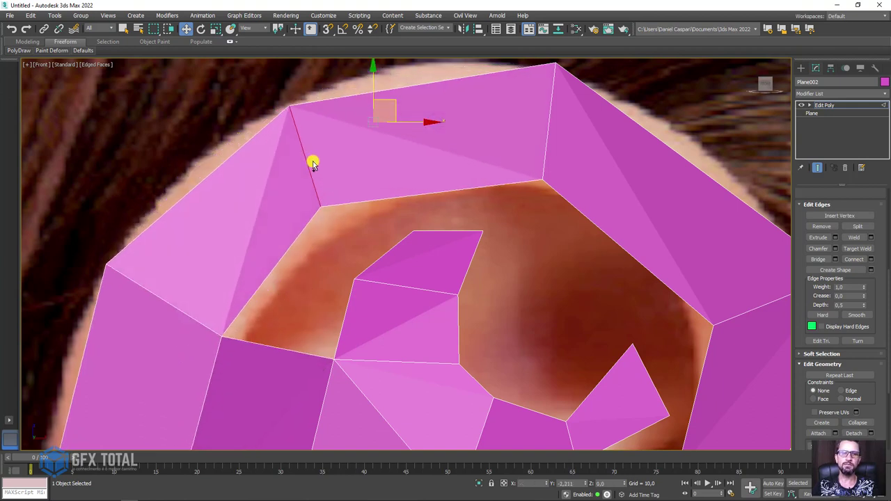
key("e")
left_click_drag(367, 137, 356, 123)
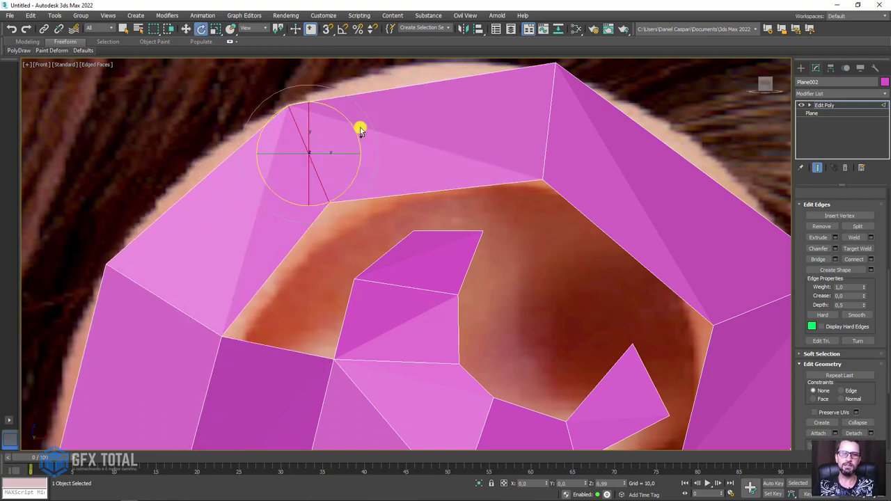
left_click(301, 248)
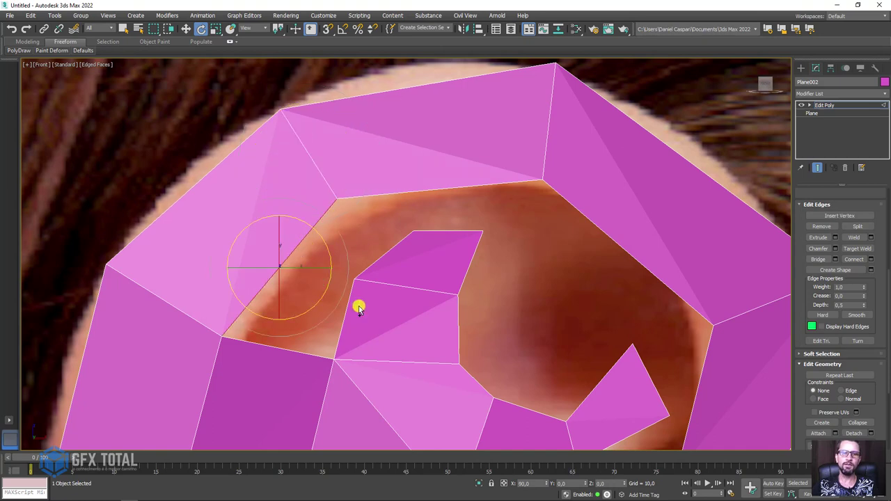
Bridge the top edge of the opening to the inner diagonal edge
left_click(821, 260)
left_click(363, 199)
left_click(386, 255)
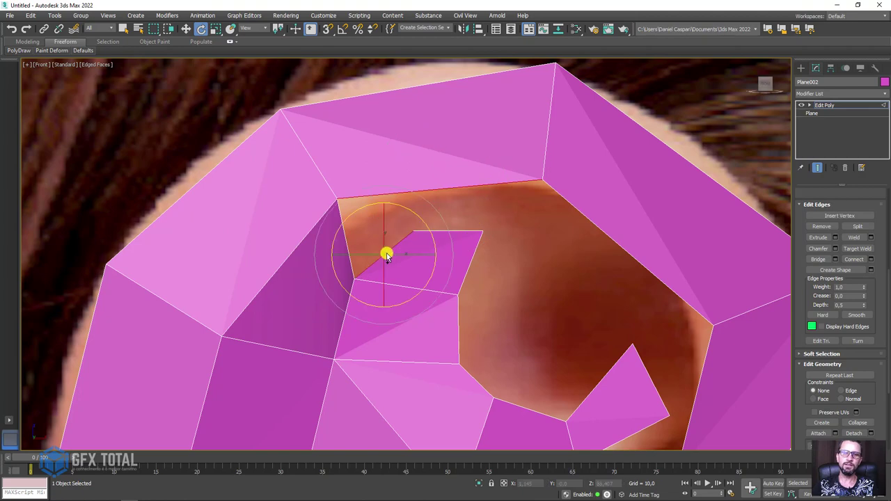
left_click(819, 259)
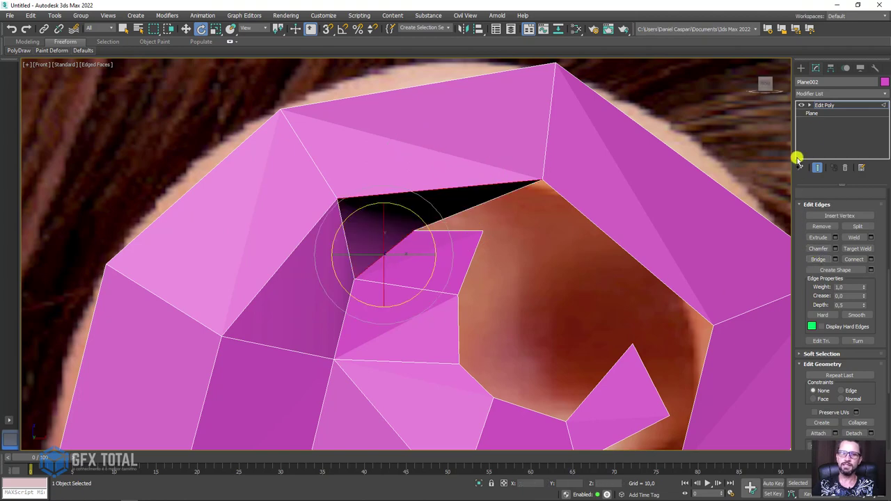
At Vertex level, move the helix's top vertex left along the rim
left_click(812, 105)
left_click(826, 113)
middle_click_drag(619, 114, 584, 127)
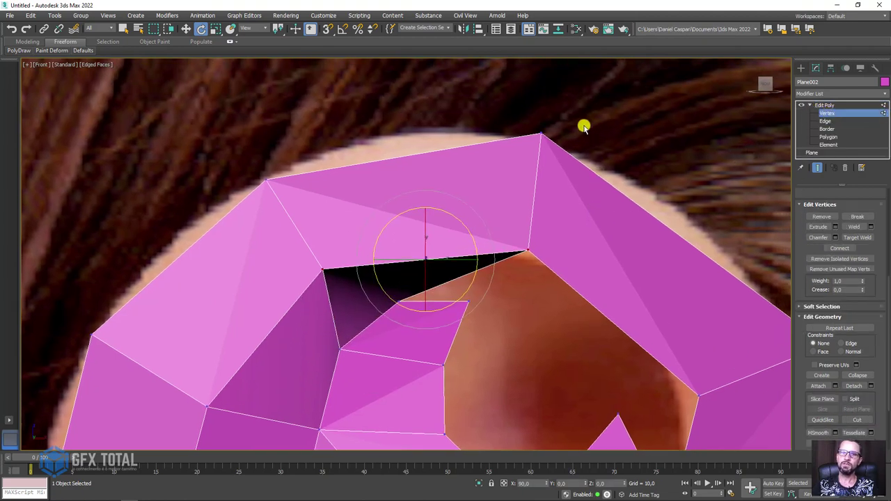
key("w")
left_click_drag(553, 175, 435, 170)
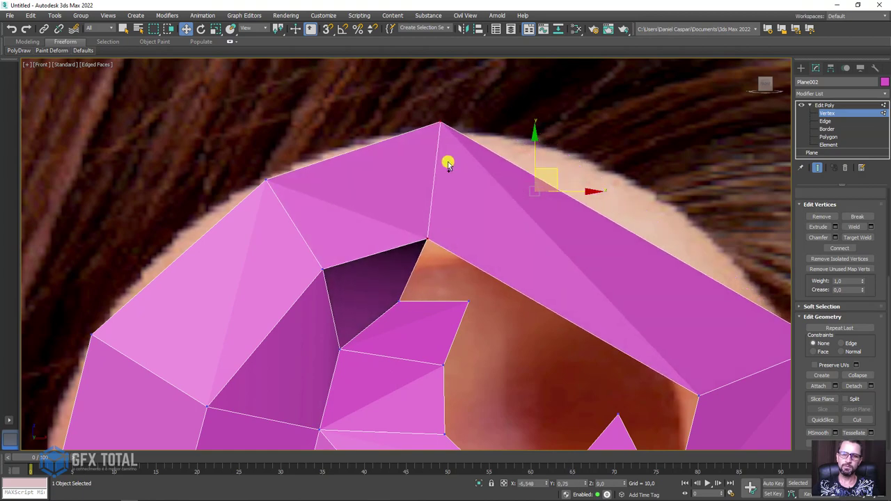
Connect a new edge across the long upper quad, moving it up-right and rotating it
left_click(826, 121)
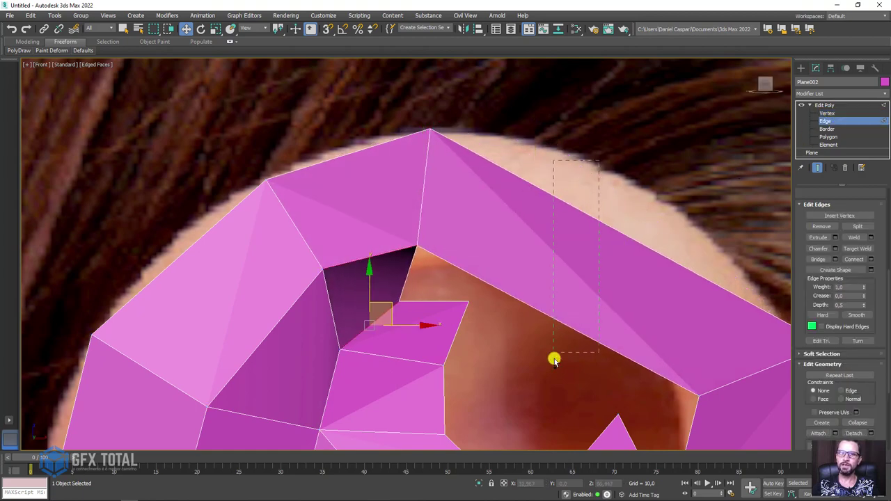
key("ctrl+shift+e")
mouse_move(612, 262)
left_mouse_down()
mouse_move(656, 201)
mouse_move(679, 198)
mouse_move(650, 205)
left_mouse_up()
key("e")
scroll(627, 230, "down", 4)
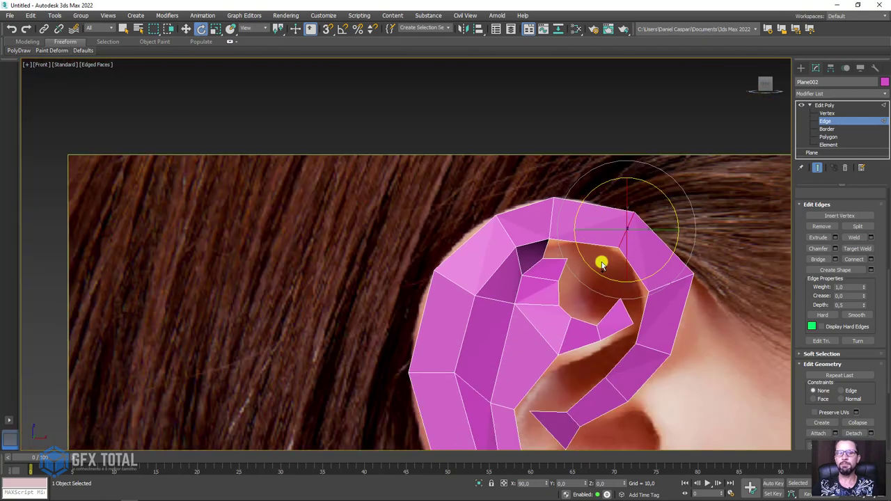
scroll(436, 138, "up", 2)
scroll(541, 229, "up", 2)
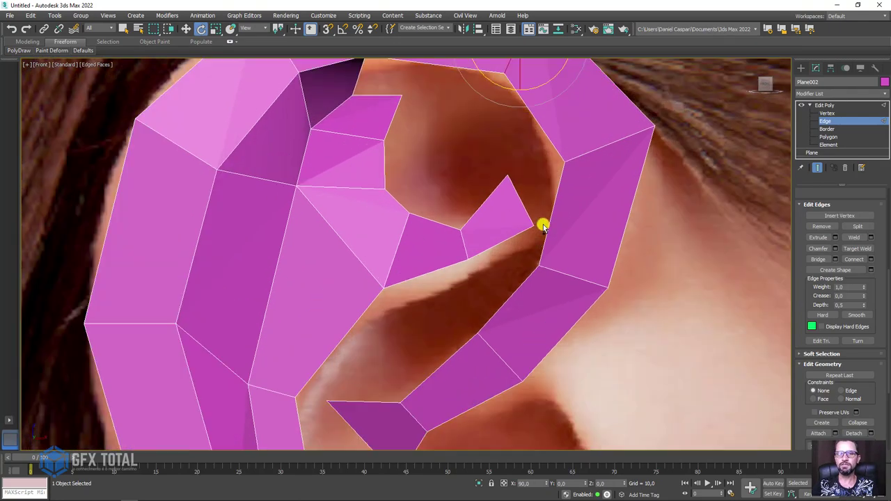
scroll(533, 230, "down", 3)
scroll(421, 289, "up", 3)
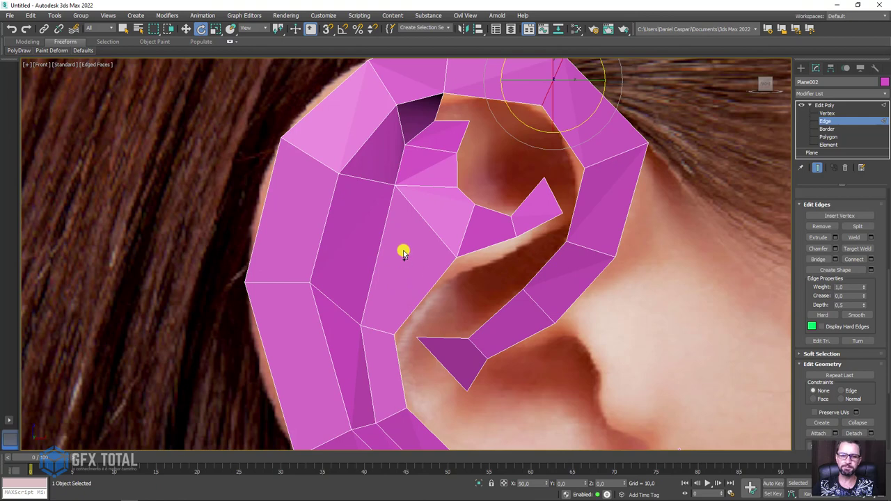
Select the vertical, lower and inner rim edge loops of the ear mesh
scroll(336, 309, "down", 3)
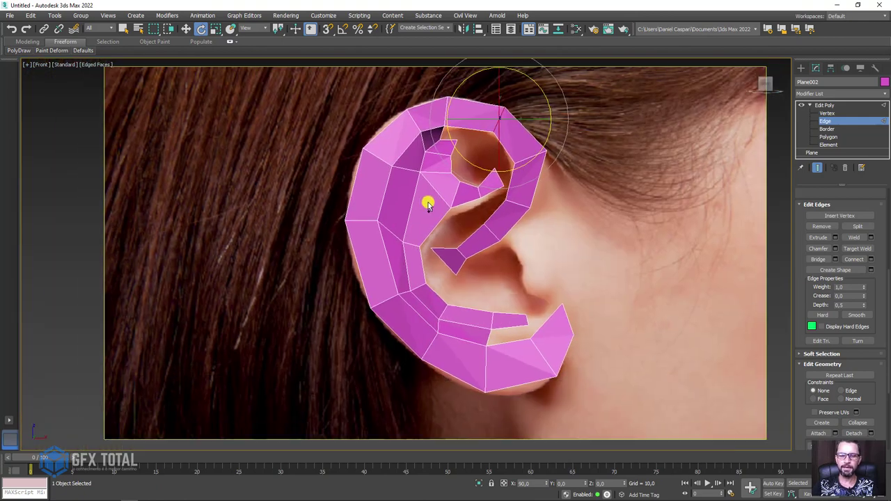
mouse_move(428, 200)
middle_mouse_down("alt")
mouse_move(478, 208)
mouse_move(229, 131)
middle_mouse_up("alt")
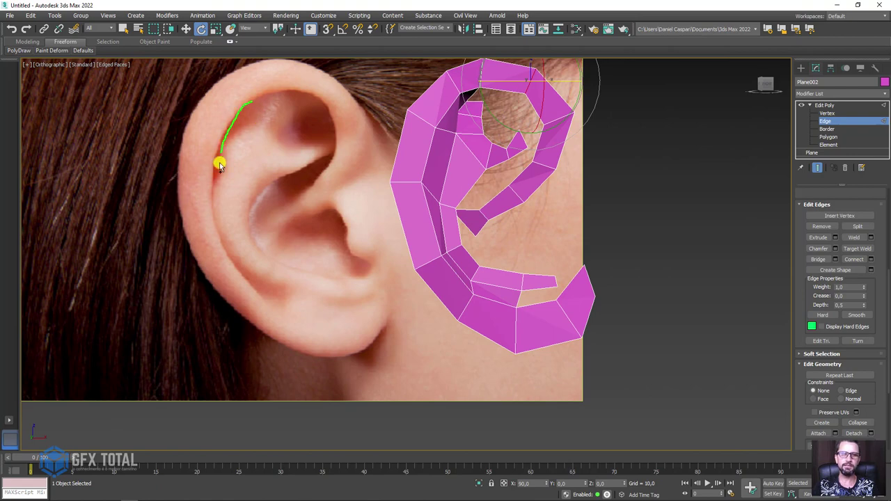
left_click_drag(219, 164, 220, 241)
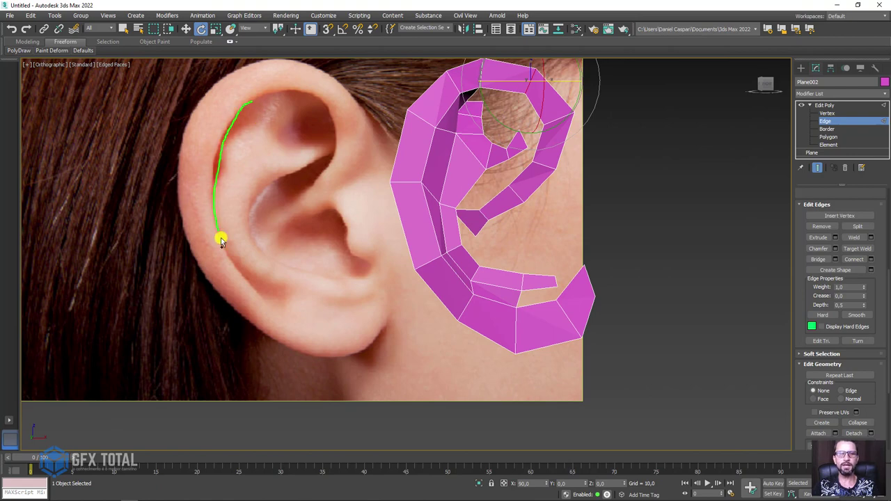
double_click(429, 196)
middle_click_drag(444, 125, 447, 253, "alt")
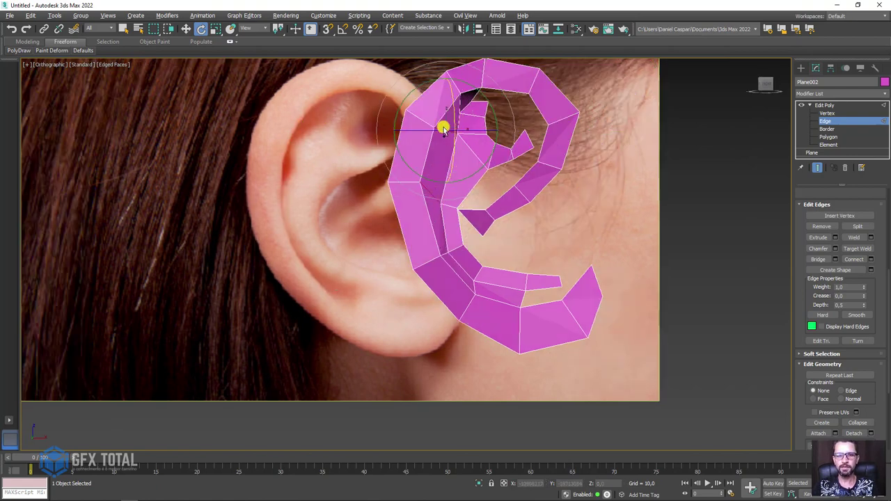
double_click(481, 285)
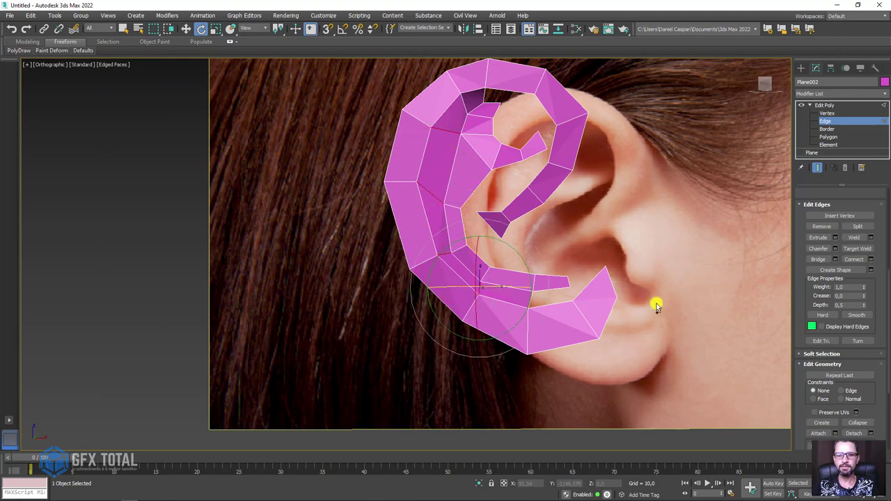
double_click(415, 230)
scroll(414, 231, "up", 3)
key("w")
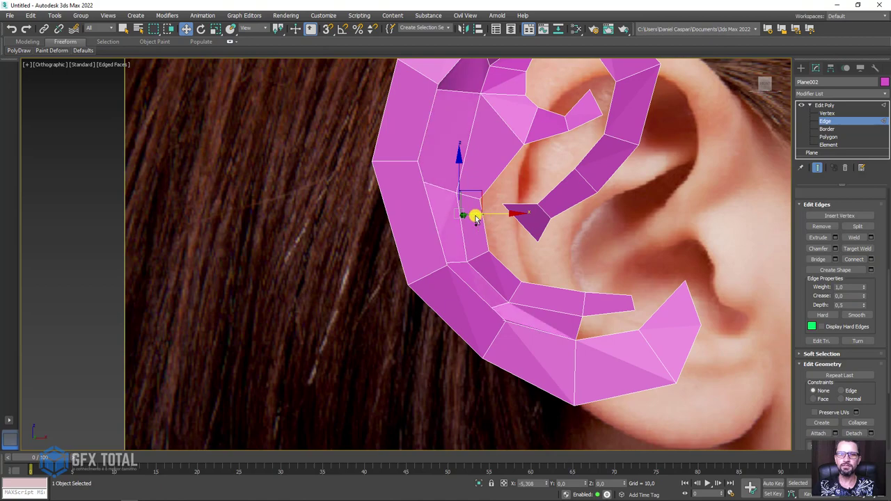
From a side view, push the selected inner rim edges out in depth, then pull them back slightly
mouse_move(474, 215)
middle_mouse_down("alt")
mouse_move(478, 225)
mouse_move(467, 225)
middle_mouse_up("alt")
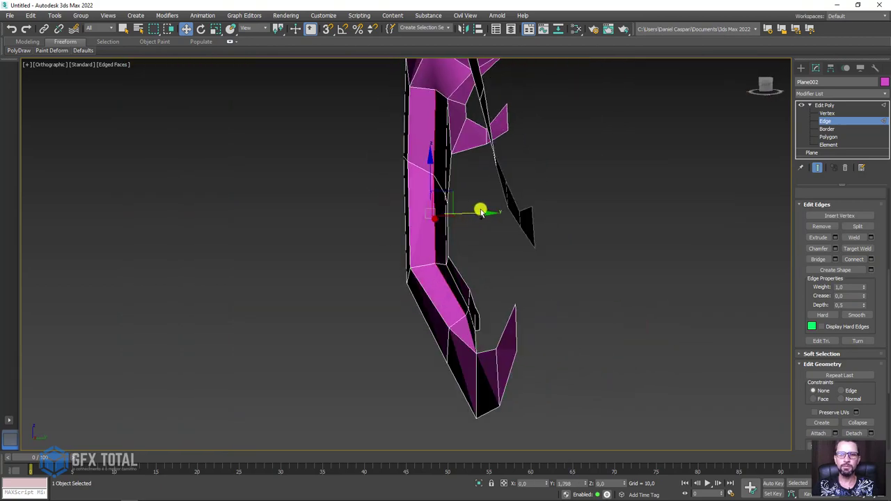
key("shift+z")
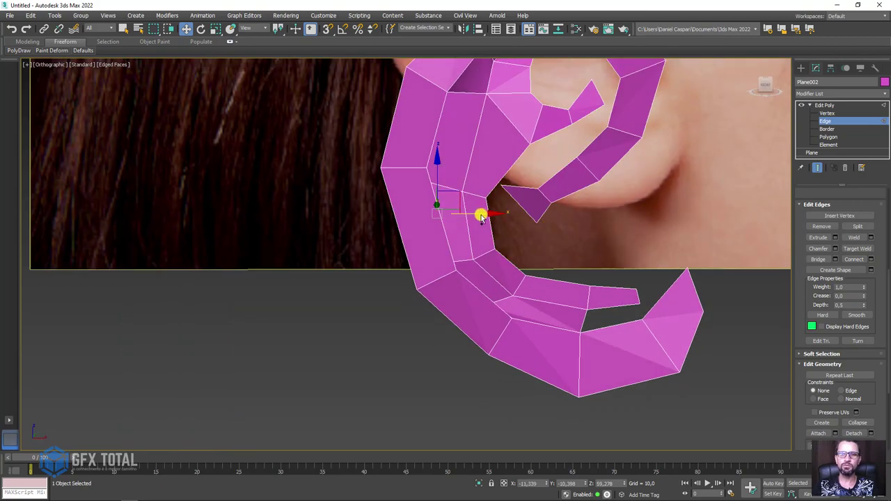
mouse_move(477, 218)
middle_mouse_down("alt")
mouse_move(464, 229)
mouse_move(456, 206)
mouse_move(470, 247)
mouse_move(462, 239)
mouse_move(504, 225)
middle_mouse_up("alt")
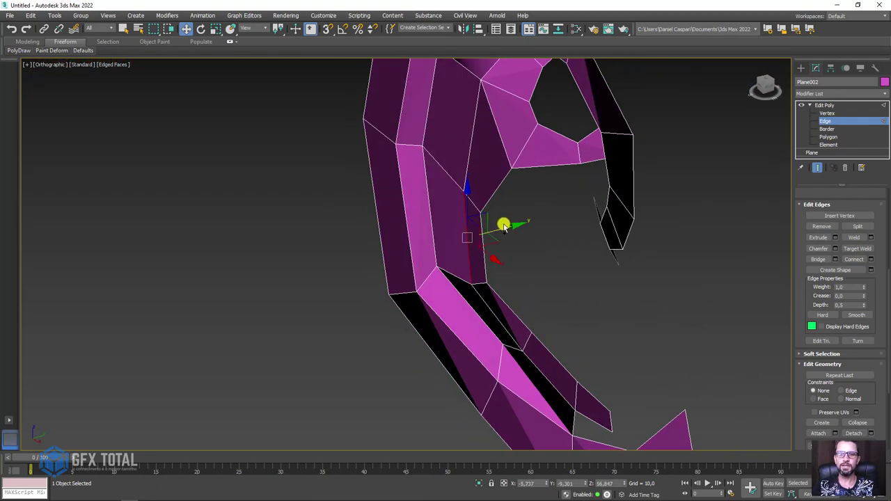
mouse_move(503, 234)
left_mouse_down()
mouse_move(486, 236)
mouse_move(511, 242)
left_mouse_up()
left_click_drag(461, 169, 495, 210)
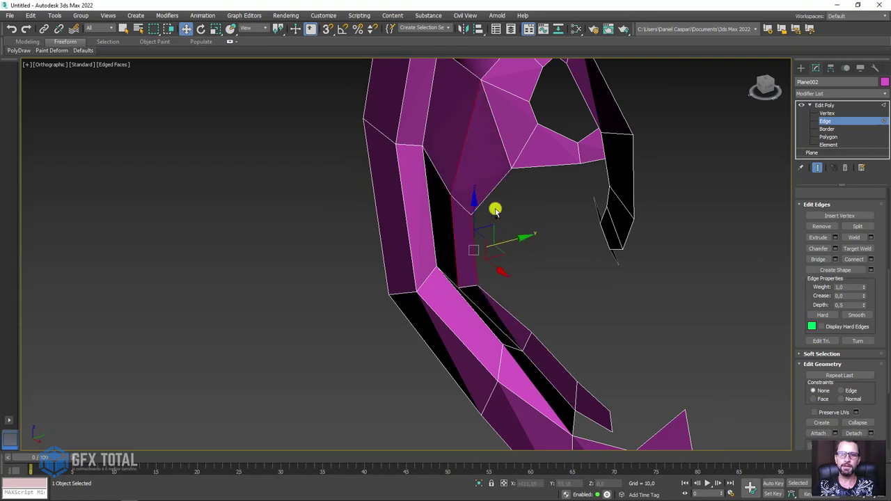
Select further edges along the inner rim and near the inner fold
left_click(488, 202)
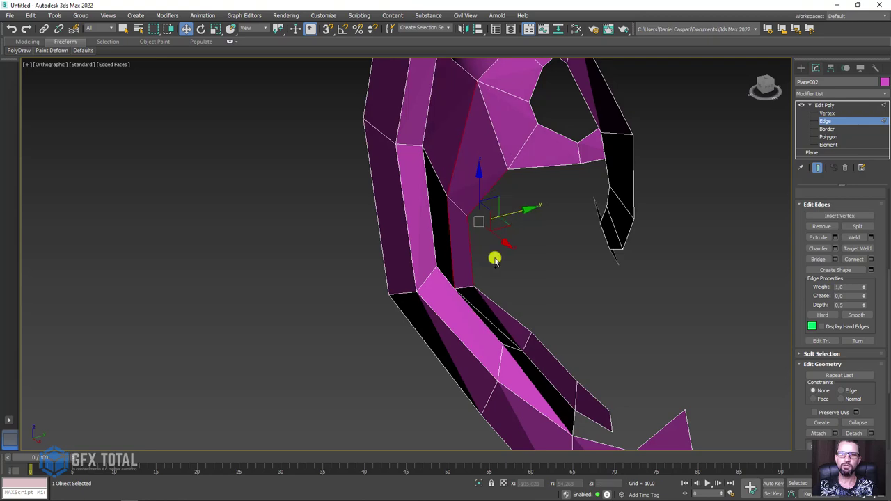
mouse_move(495, 257)
middle_mouse_down("alt")
mouse_move(493, 310)
mouse_move(542, 314)
middle_mouse_up("alt")
left_click(482, 326)
key("e")
key("r")
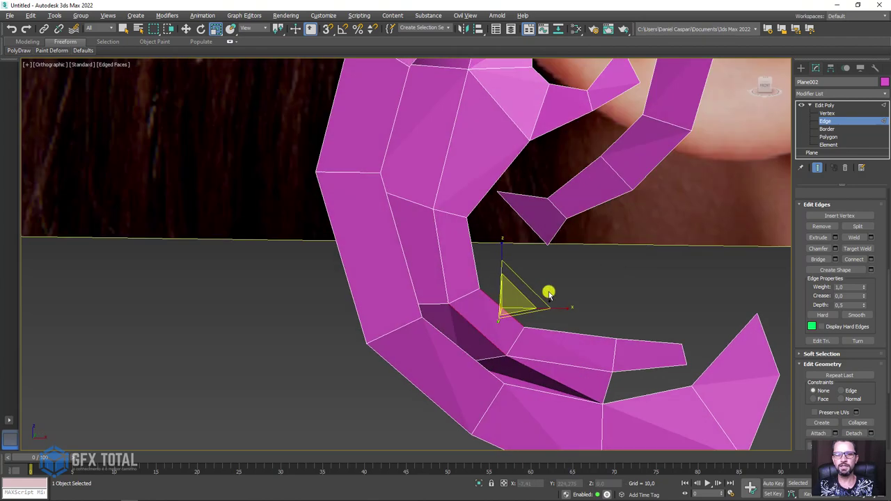
Move the edge at the strip's tip in depth toward the rim
scroll(474, 313, "up", 5)
mouse_move(547, 293)
middle_mouse_down("alt")
mouse_move(512, 357)
mouse_move(527, 342)
mouse_move(531, 298)
mouse_move(647, 275)
mouse_move(578, 333)
mouse_move(597, 360)
mouse_move(561, 333)
middle_mouse_up("alt")
key("w")
scroll(578, 333, "up", 2)
left_click(582, 333)
left_click_drag(561, 332, 525, 319)
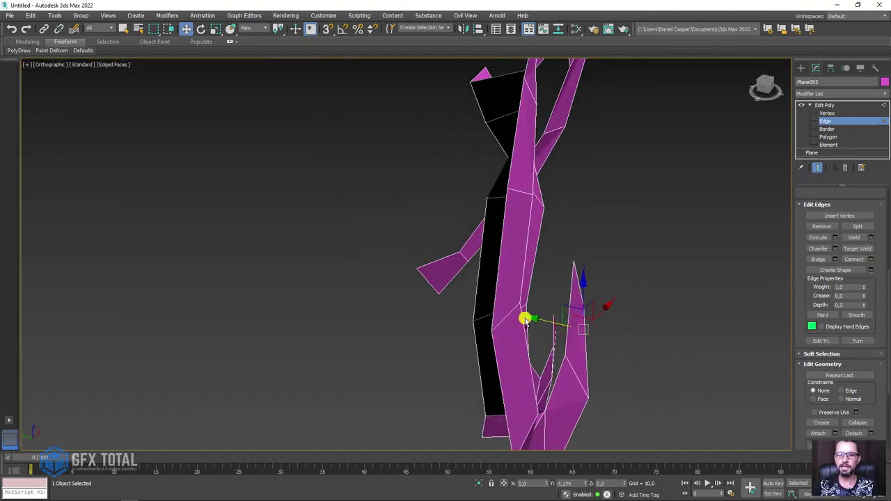
mouse_move(521, 321)
middle_mouse_down("alt")
mouse_move(516, 334)
mouse_move(511, 290)
middle_mouse_up("alt")
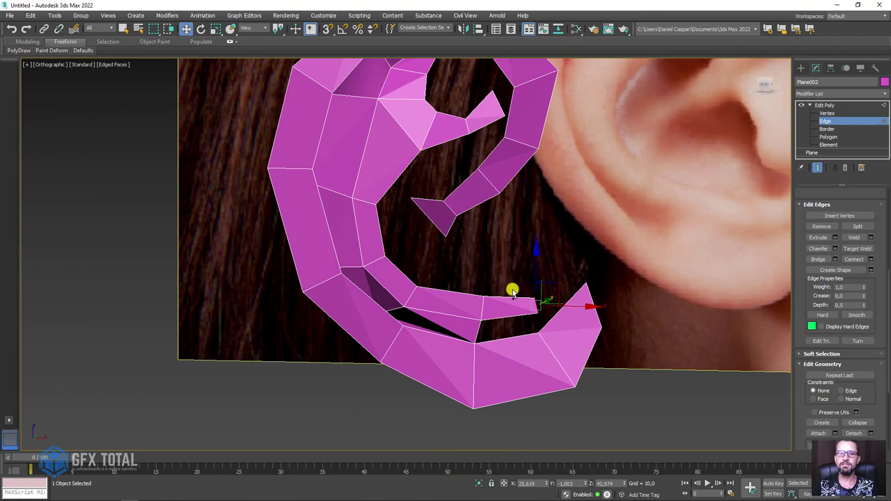
scroll(512, 303, "up", 2)
Shift the upper strip's tip edge down-left and bridge it to the lower lobe edge
left_click_drag(506, 321, 516, 335)
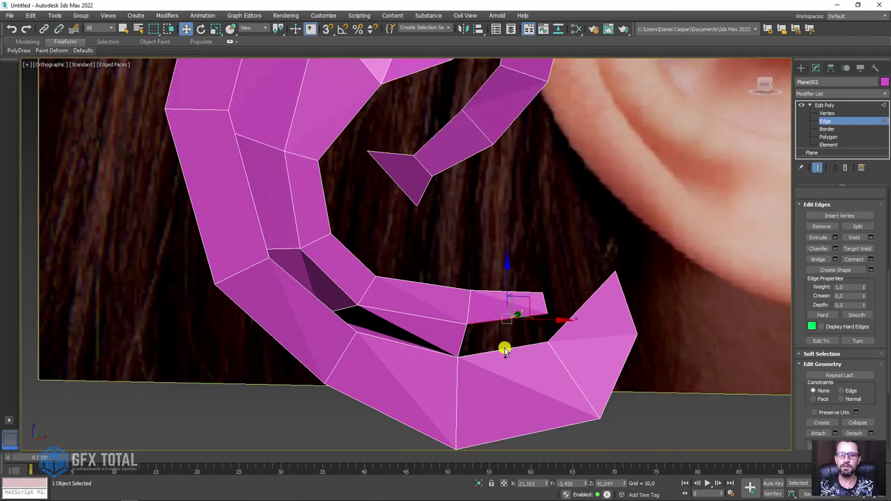
left_click(504, 349, "ctrl")
left_click(818, 259)
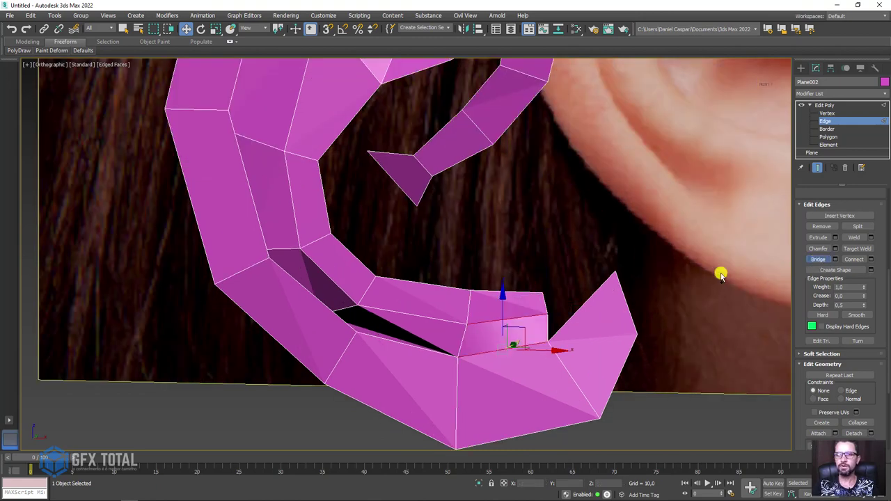
scroll(528, 265, "down", 3)
mouse_move(527, 265)
middle_mouse_down("alt")
mouse_move(478, 231)
mouse_move(590, 251)
mouse_move(516, 216)
middle_mouse_up("alt")
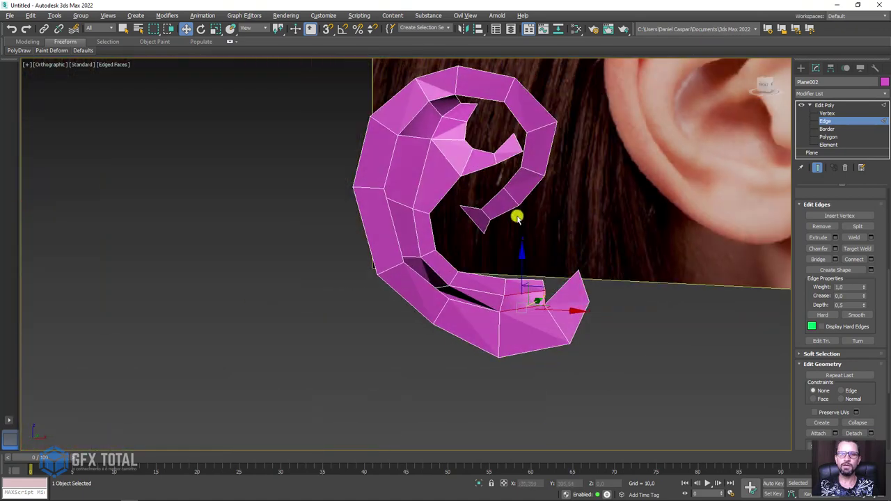
middle_click_drag(414, 209, 448, 257, "alt")
key("f")
scroll(393, 235, "up", 3)
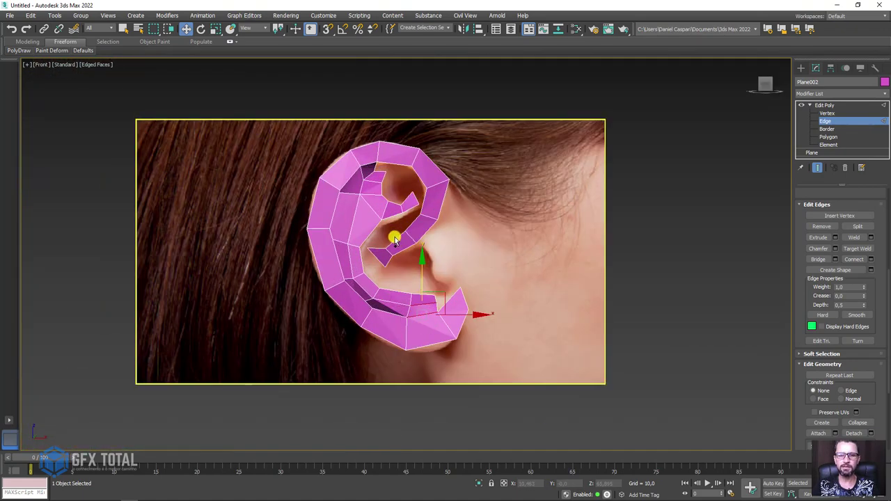
scroll(332, 225, "up", 3)
Select the antihelix tip edge among the inner-fold edges and shift it sideways
left_click(339, 217)
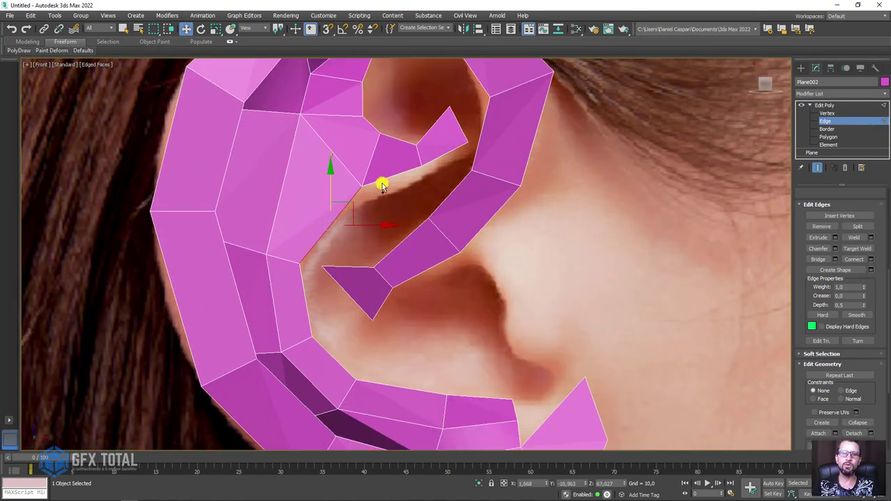
left_click(403, 174)
left_click(434, 164)
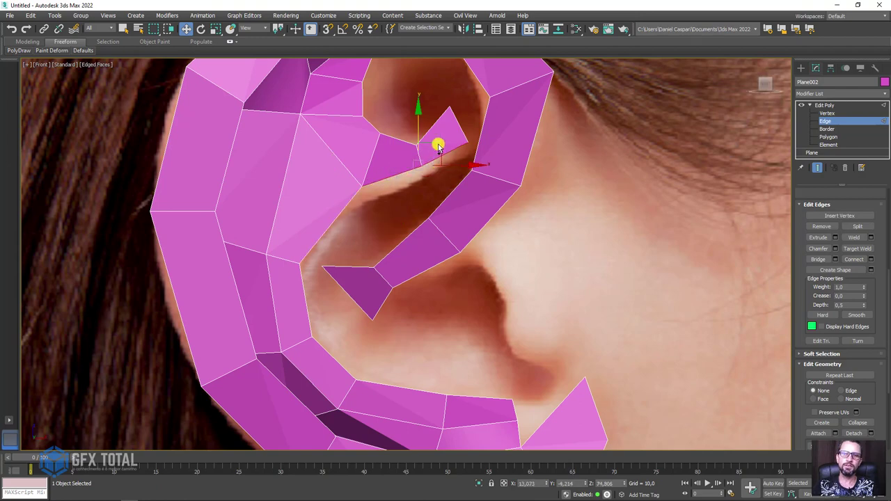
left_click(439, 164)
key("e")
key("r")
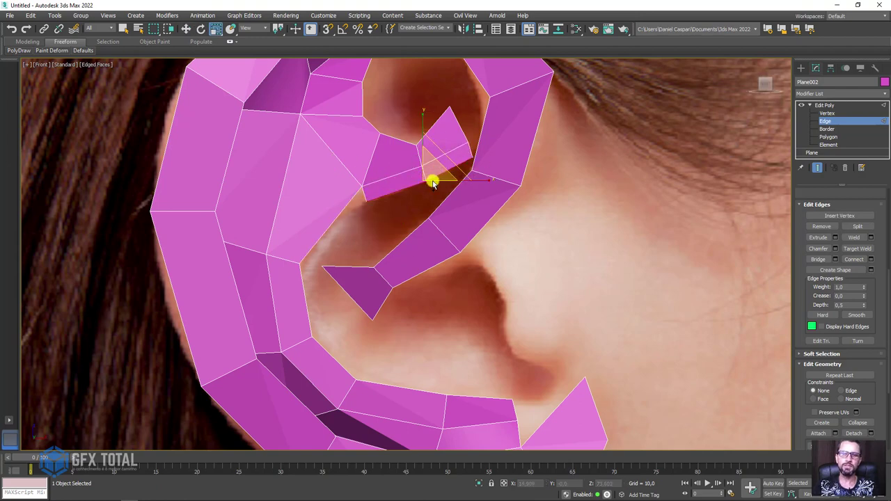
key("w")
mouse_move(460, 197)
middle_mouse_down("alt")
mouse_move(390, 198)
mouse_move(455, 181)
middle_mouse_up("alt")
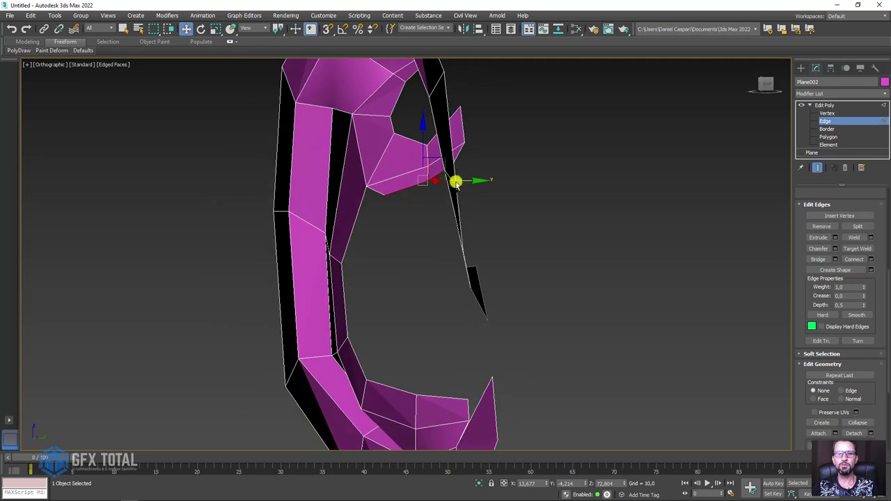
left_click_drag(501, 185, 511, 199)
middle_click_drag(511, 199, 519, 185, "alt")
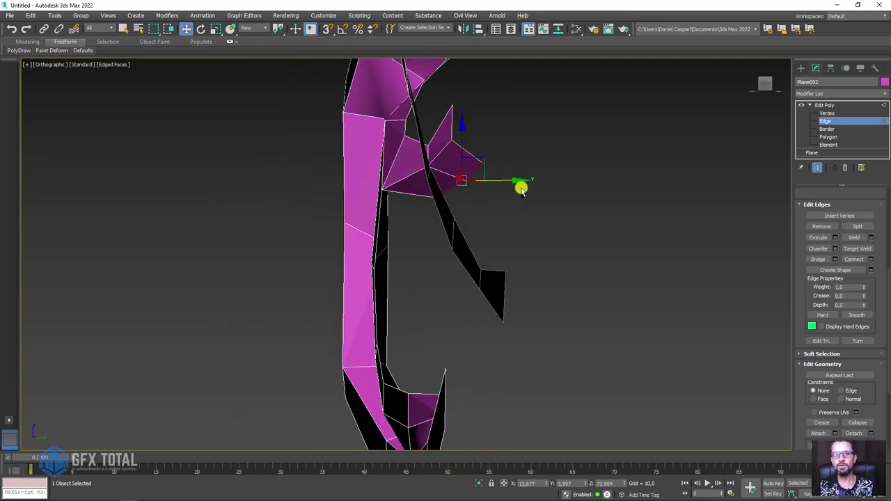
Scale the antihelix tip edge to 80% along Y
key("e")
key("r")
left_click_drag(529, 183, 511, 186)
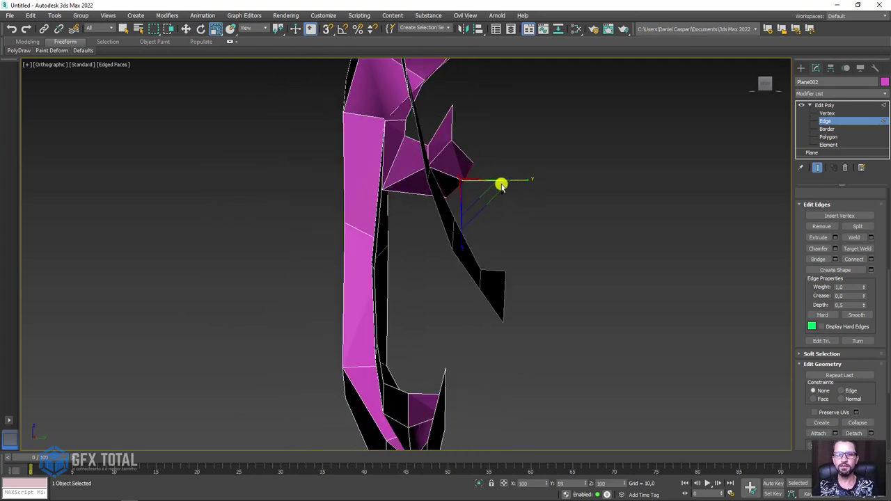
mouse_move(492, 186)
middle_mouse_down("alt")
mouse_move(508, 208)
mouse_move(523, 209)
middle_mouse_up("alt")
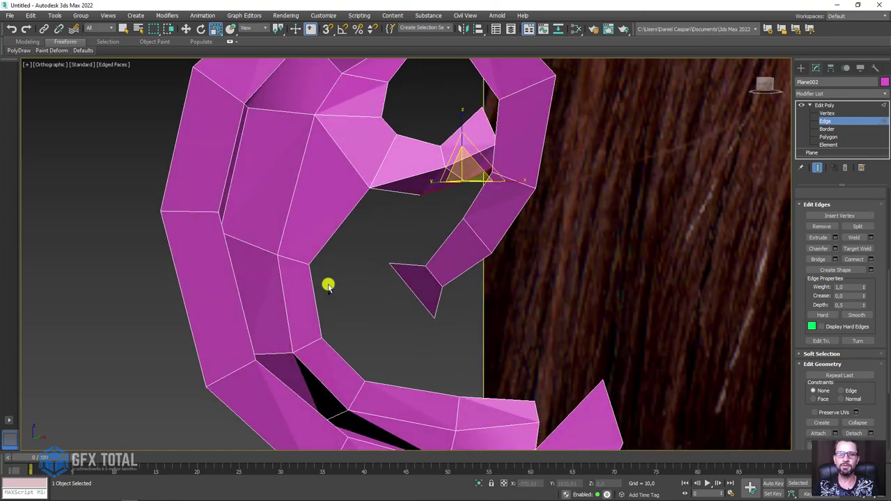
scroll(379, 248, "up", 4)
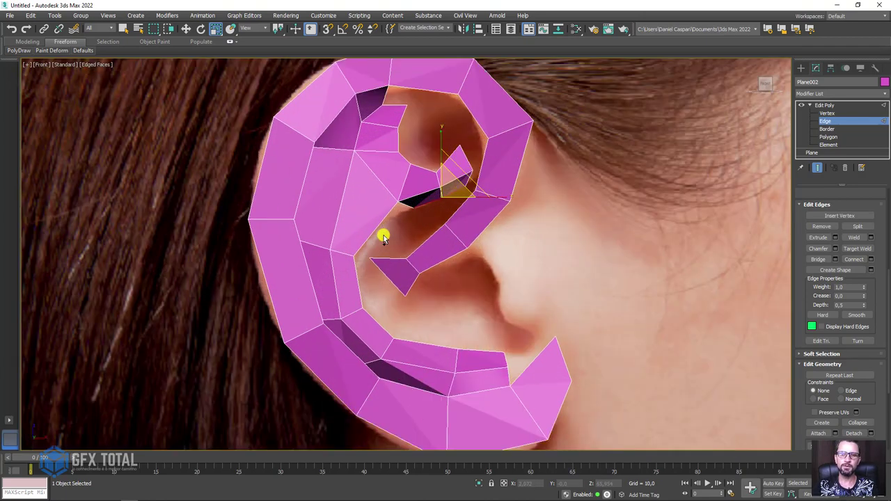
scroll(381, 235, "up", 3)
Target Weld the loose antihelix edge onto the lower edge below it
left_click(348, 286, "ctrl")
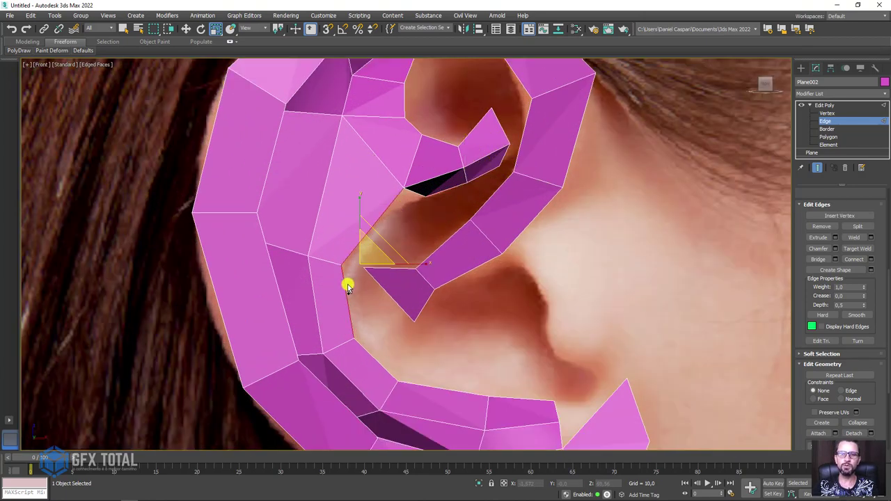
key("w")
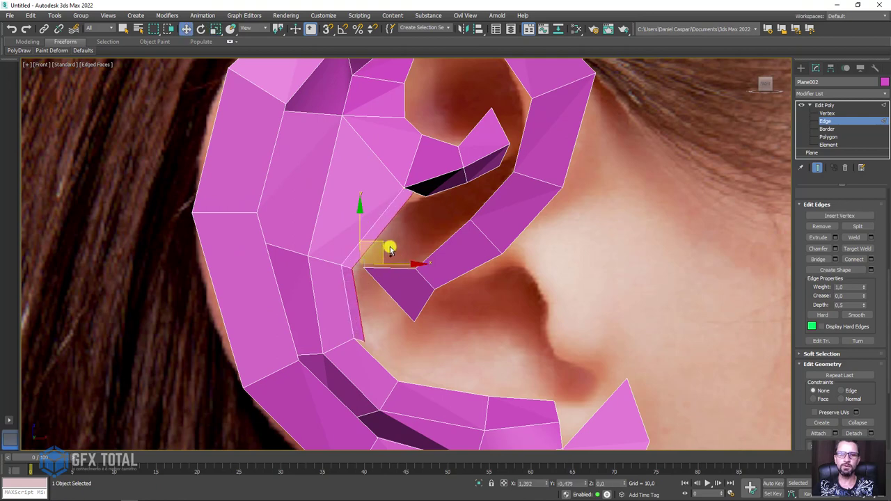
mouse_move(416, 278)
middle_mouse_down("alt")
mouse_move(365, 267)
mouse_move(888, 321)
middle_mouse_up("alt")
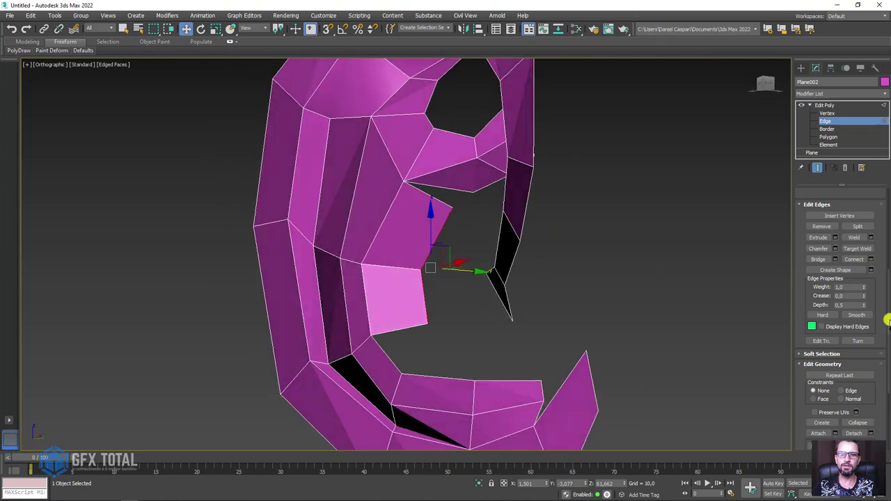
left_click(857, 249)
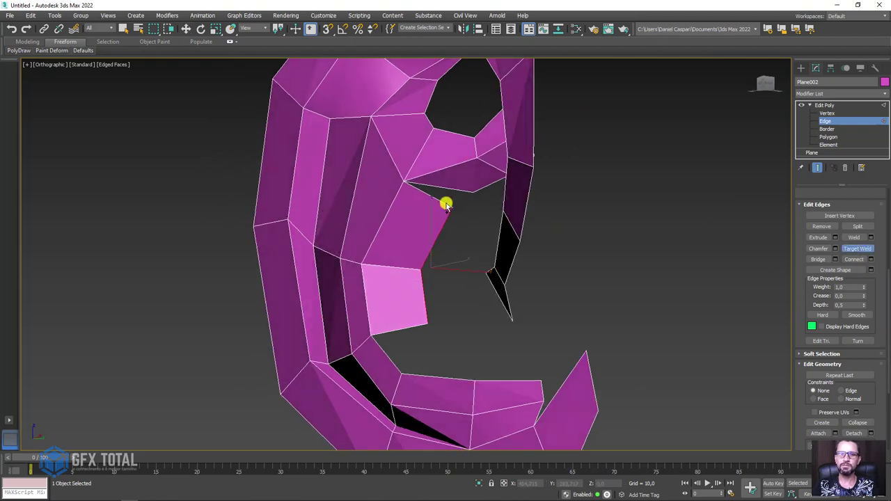
left_click(458, 194)
left_click(460, 258)
In Vertex mode, nudge a vertex near the welded area to reshape the nearby faces
middle_click_drag(460, 249, 480, 242, "alt")
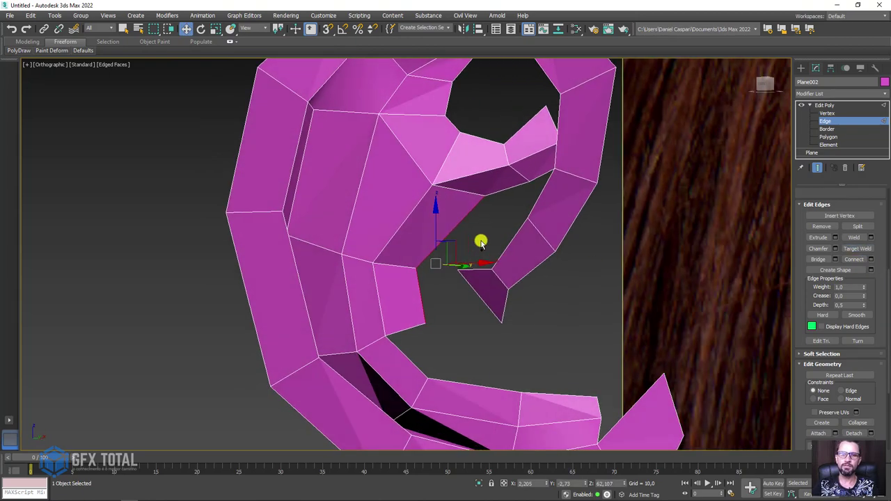
key("f")
scroll(395, 223, "up", 5)
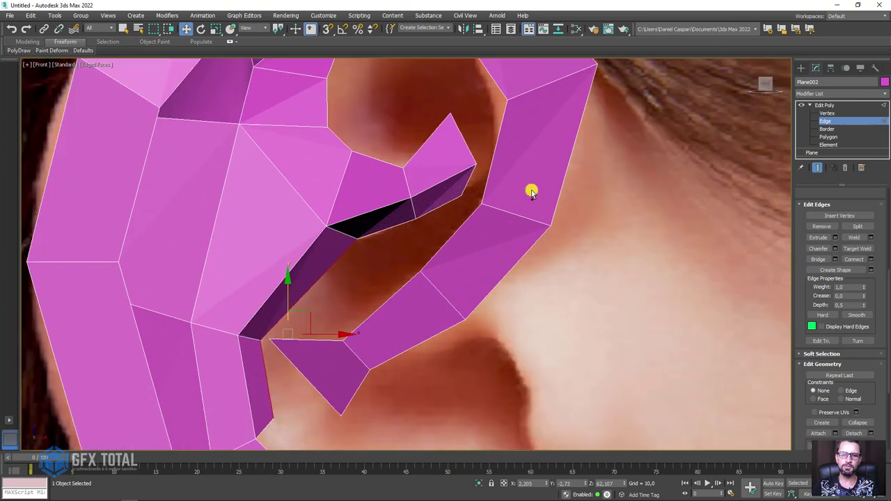
left_click(822, 113)
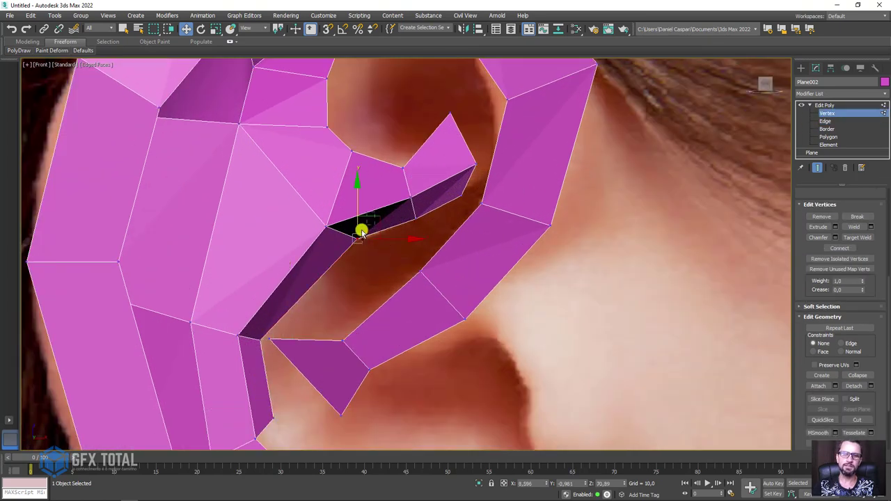
left_click_drag(379, 222, 370, 225)
scroll(463, 241, "down", 4)
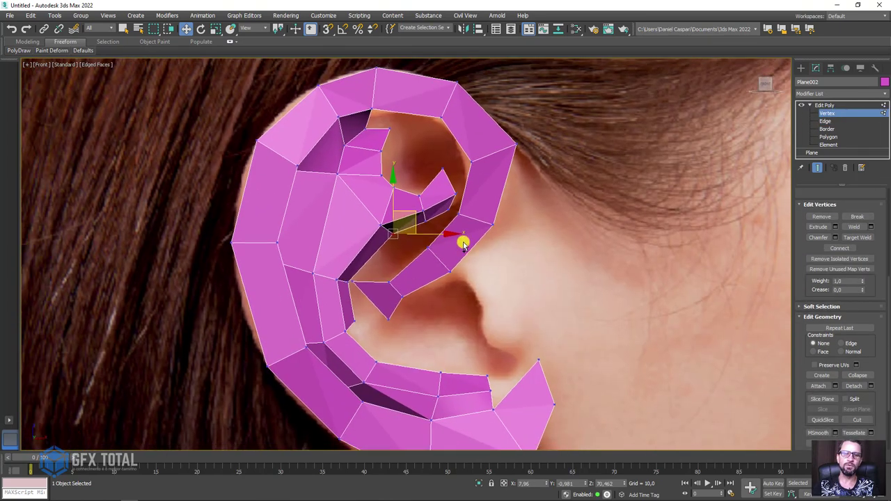
mouse_move(475, 235)
middle_mouse_down("alt")
mouse_move(488, 279)
mouse_move(463, 281)
mouse_move(519, 261)
middle_mouse_up("alt")
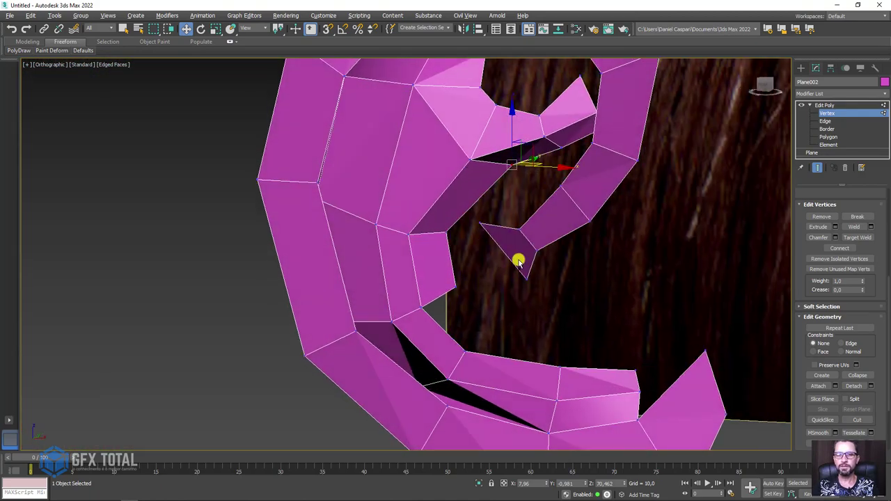
Bridge the two facing edges across the gap beside the antihelix
left_click(826, 121)
left_click(502, 252)
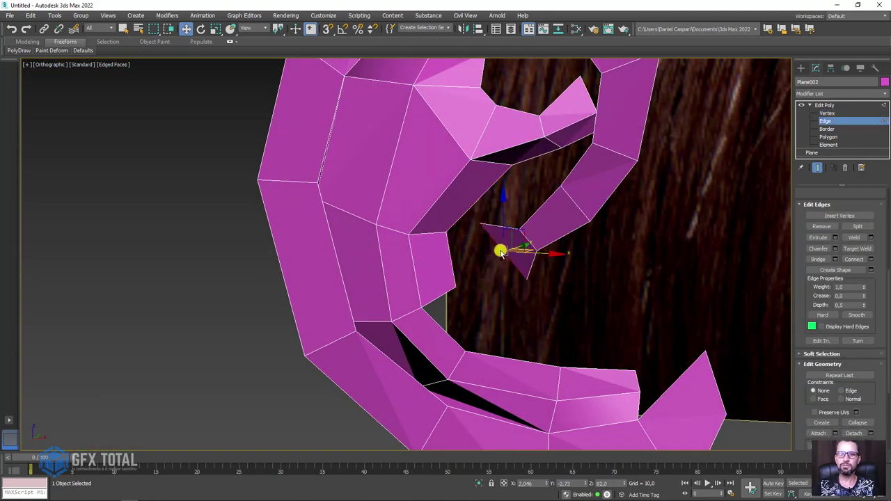
left_click(452, 265)
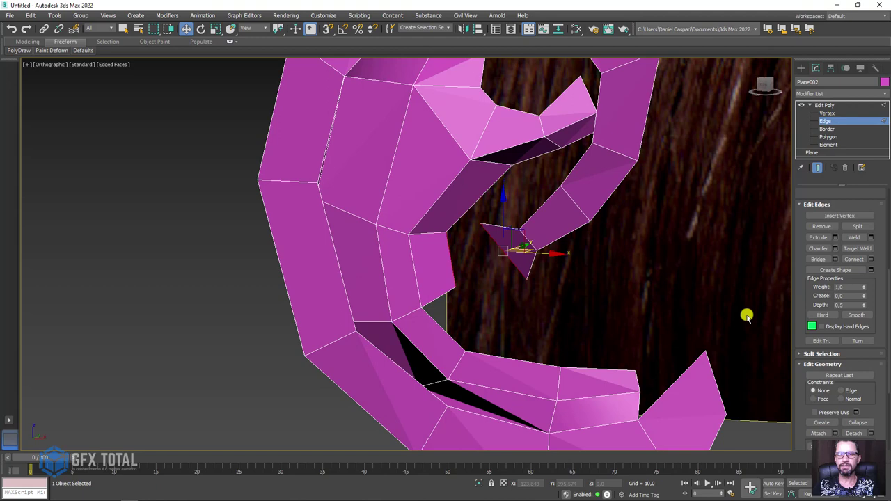
left_click(817, 259)
middle_click_drag(495, 227, 494, 252, "alt")
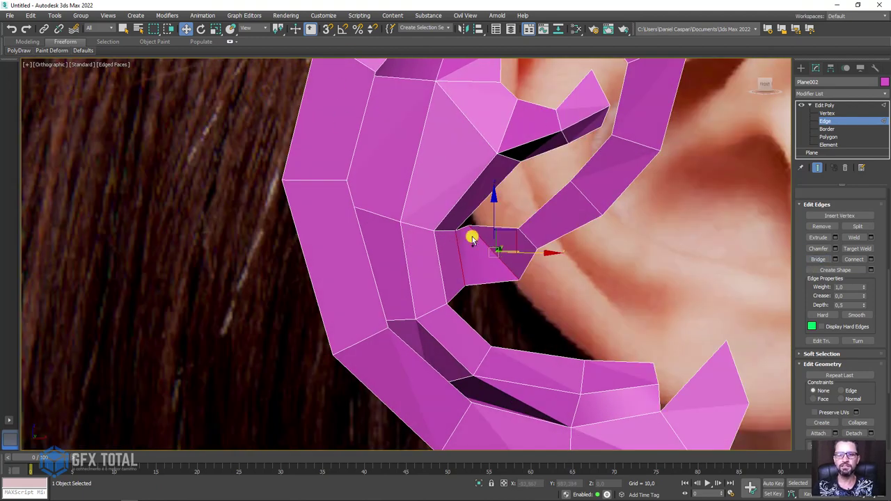
mouse_move(550, 248)
middle_mouse_down("alt")
mouse_move(541, 275)
mouse_move(549, 258)
mouse_move(565, 269)
middle_mouse_up("alt")
middle_click_drag(626, 134, 610, 270, "alt")
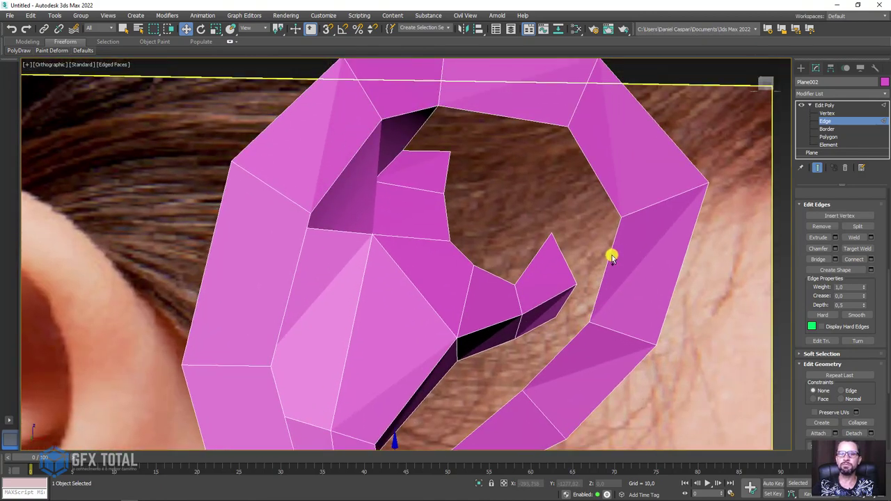
Extrude an inner helix edge into a new narrow polygon angled back in depth
left_click(612, 256)
left_click(611, 203, "ctrl")
mouse_move(611, 203)
middle_mouse_down("alt")
mouse_move(538, 122)
mouse_move(577, 223)
middle_mouse_up("alt")
mouse_move(579, 222)
left_mouse_down("shift")
mouse_move(539, 217)
mouse_move(545, 224)
left_mouse_up("shift")
mouse_move(545, 224)
middle_mouse_down("alt")
mouse_move(677, 225)
mouse_move(587, 206)
mouse_move(608, 211)
mouse_move(561, 153)
mouse_move(579, 211)
mouse_move(620, 271)
middle_mouse_up("alt")
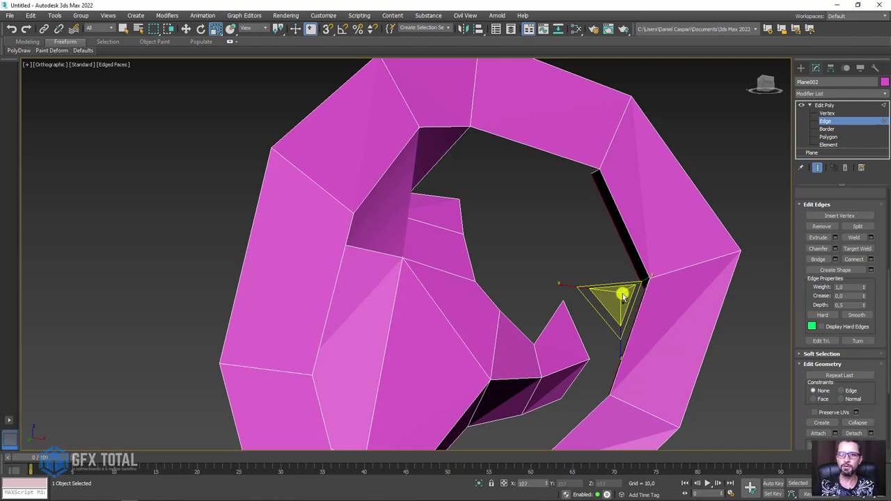
Select the edge inside the helix rim and shift it along Y
mouse_move(594, 180)
middle_mouse_down("alt")
mouse_move(481, 221)
mouse_move(609, 179)
mouse_move(412, 283)
mouse_move(635, 180)
middle_mouse_up("alt")
left_click(627, 184)
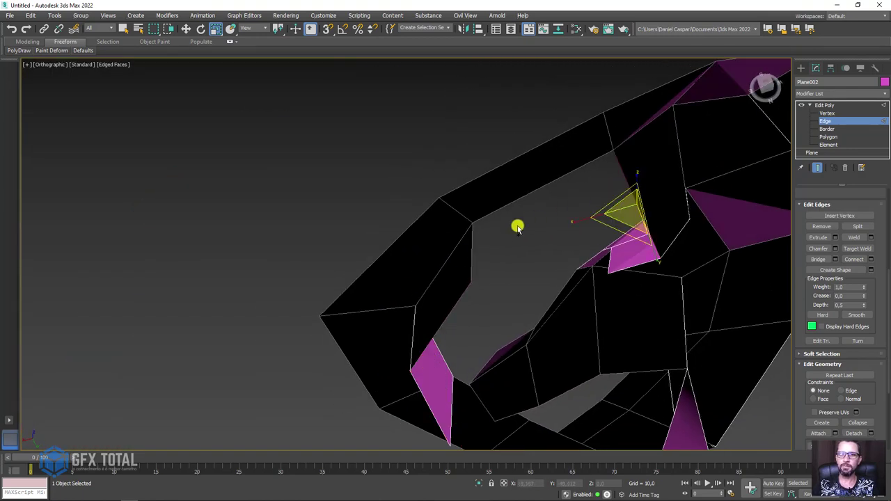
left_click(471, 255)
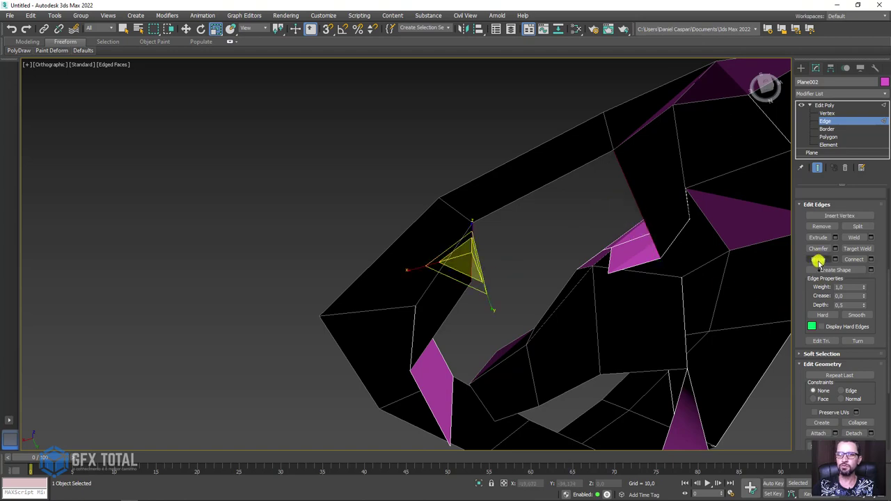
mouse_move(613, 254)
middle_mouse_down("alt")
mouse_move(590, 262)
mouse_move(547, 227)
mouse_move(584, 286)
mouse_move(557, 291)
mouse_move(567, 292)
middle_mouse_up("alt")
left_click(561, 291)
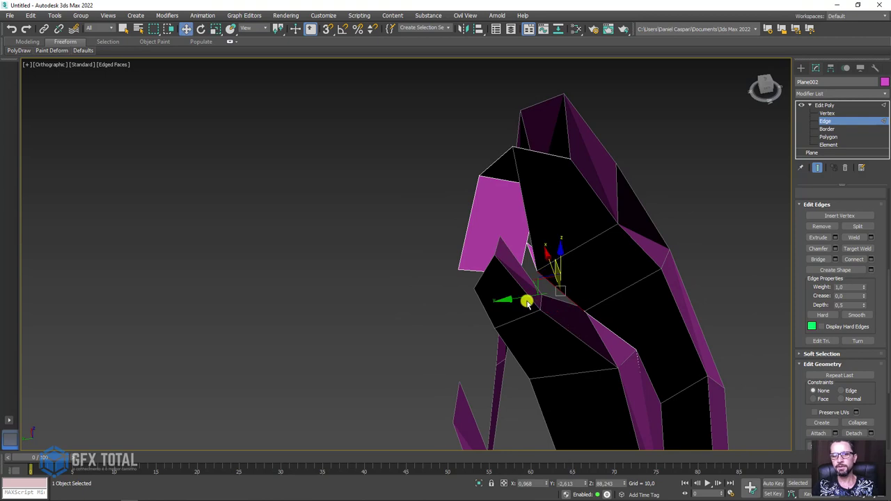
key("e")
key("w")
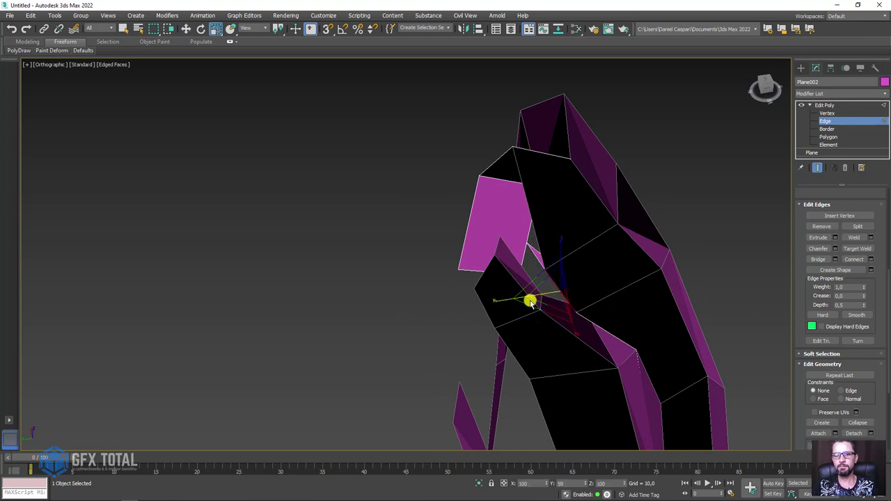
left_click_drag(524, 301, 547, 293)
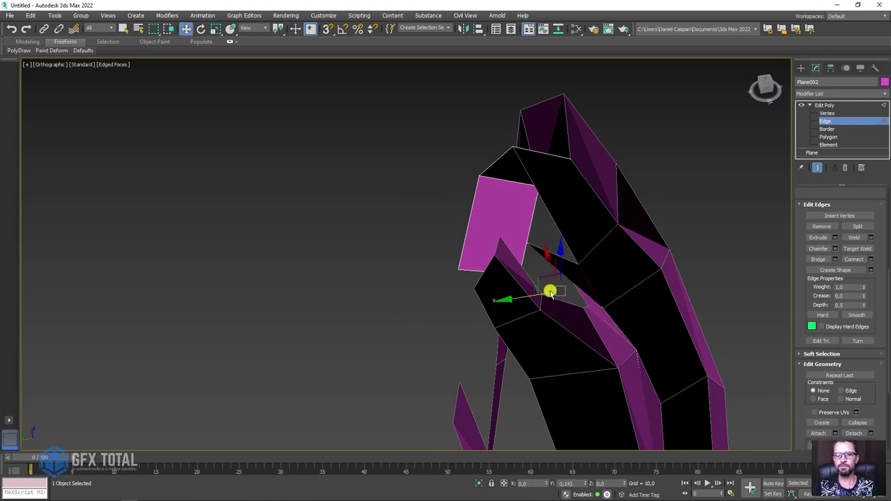
Raise that edge upward and slide the neighbouring inner rim edge to the right
middle_click_drag(565, 306, 621, 315, "alt")
mouse_move(550, 325)
middle_mouse_down("alt")
mouse_move(643, 314)
mouse_move(701, 273)
mouse_move(646, 282)
middle_mouse_up("alt")
scroll(725, 272, "up", 3)
left_click_drag(645, 283, 626, 255)
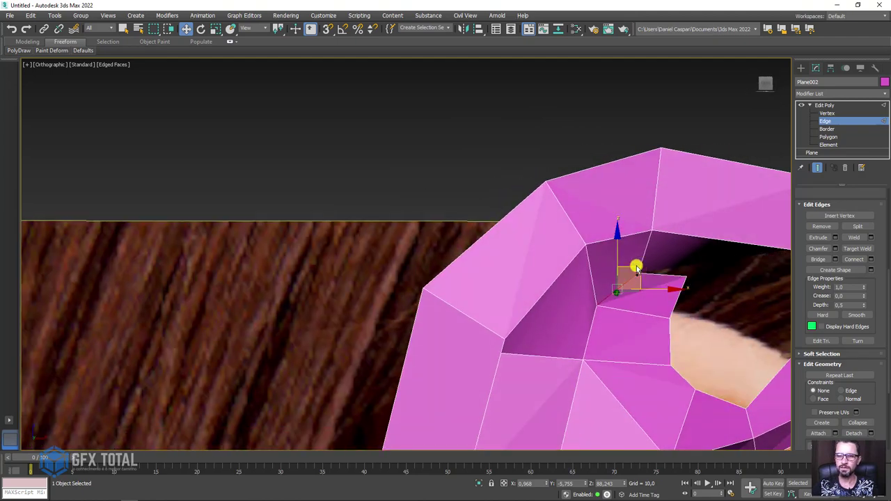
mouse_move(627, 255)
middle_mouse_down("alt")
mouse_move(551, 290)
mouse_move(602, 261)
mouse_move(589, 224)
mouse_move(609, 221)
mouse_move(564, 268)
middle_mouse_up("alt")
left_click(568, 263)
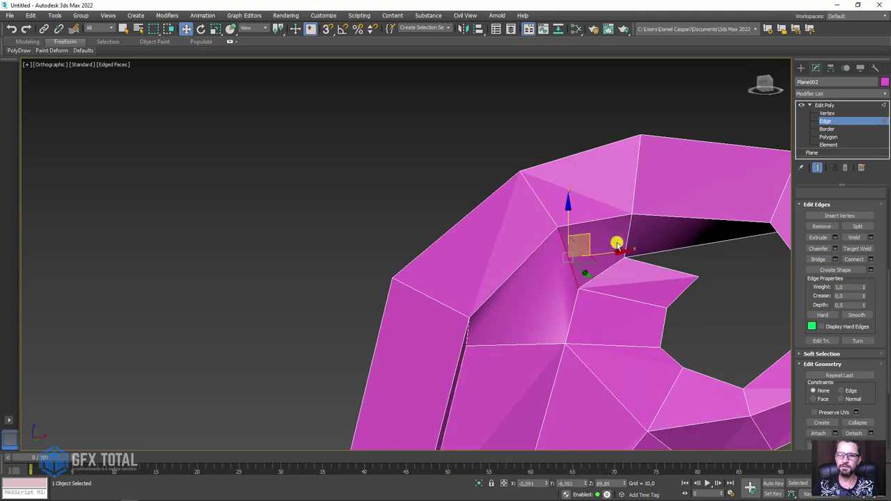
left_click_drag(630, 241, 646, 240)
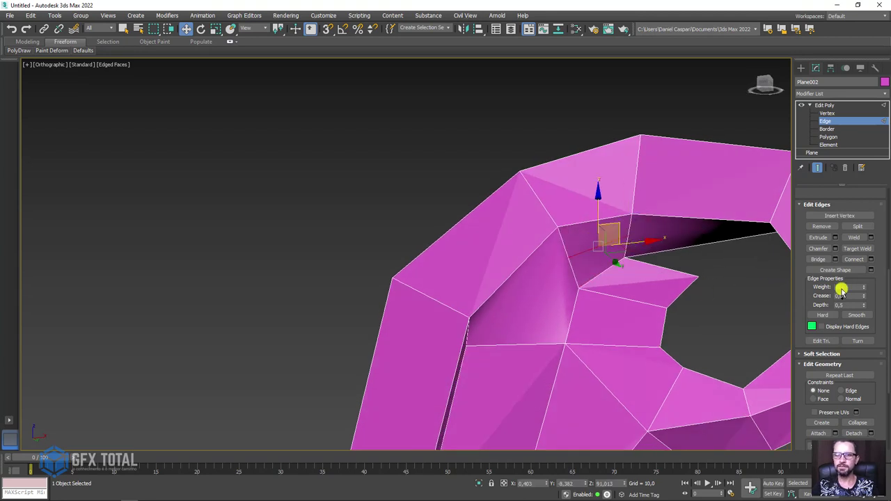
middle_click_drag(721, 253, 638, 255, "alt")
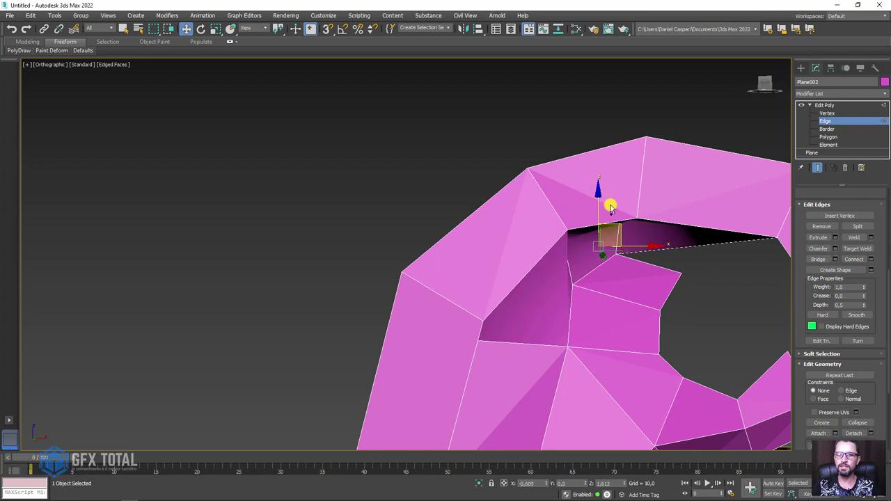
Show the mesh as wireframe and select two vertices on the inner rim
key("e")
key("r")
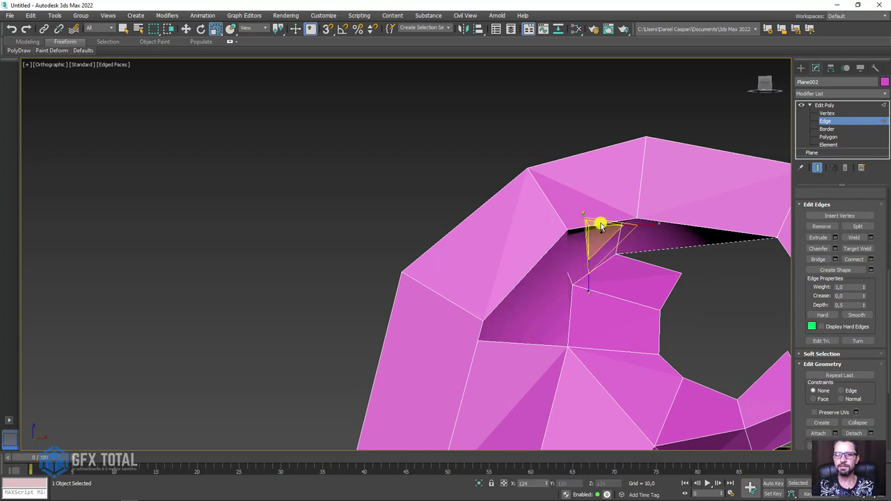
key("F3")
mouse_move(612, 249)
middle_mouse_down("alt")
mouse_move(598, 240)
mouse_move(642, 202)
middle_mouse_up("alt")
key("e")
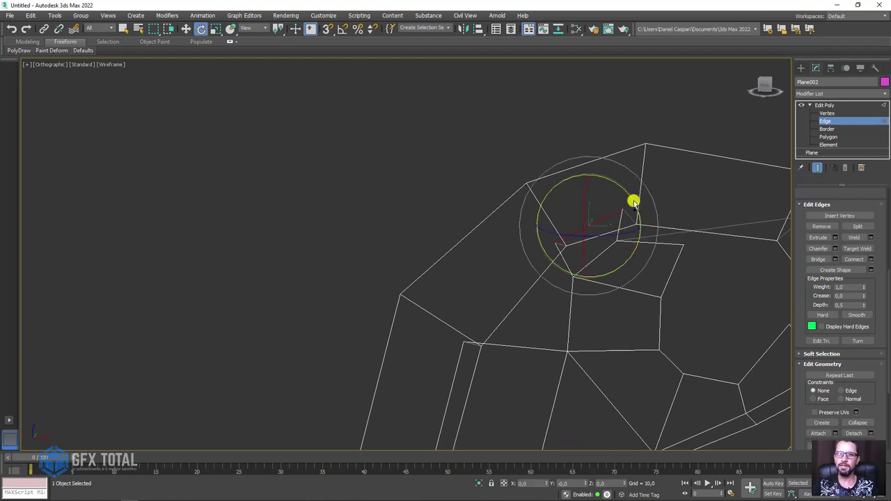
left_click(826, 113)
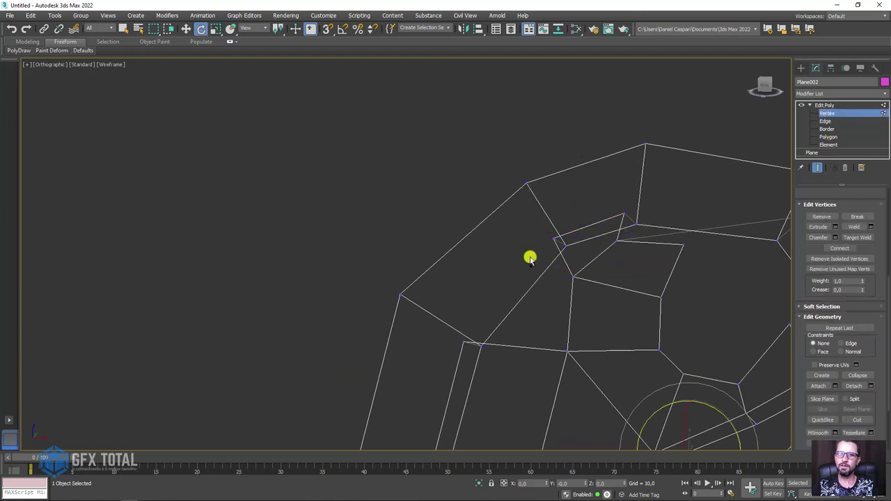
left_click(554, 240)
left_click(463, 342, "ctrl")
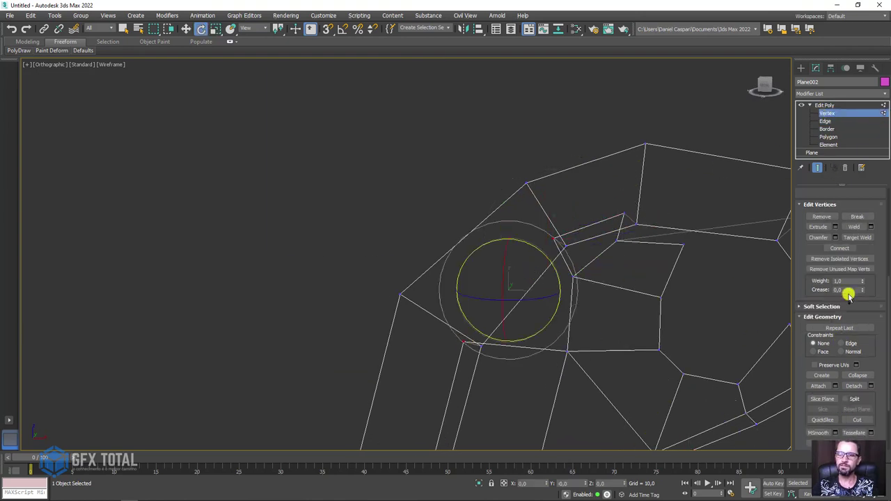
middle_click_drag(589, 305, 553, 272, "alt")
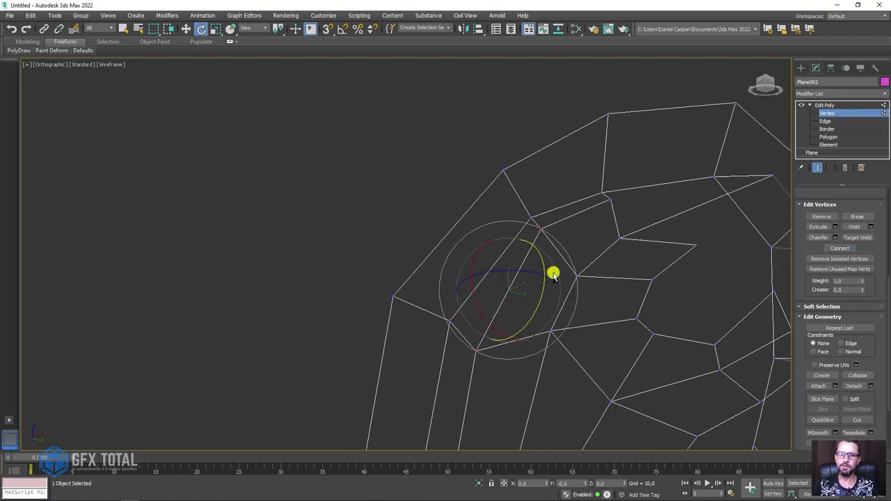
Return to shaded Edged Faces view and pull the inner-fold vertex left to reshape the fold
key("F3")
mouse_move(581, 308)
middle_mouse_down("alt")
mouse_move(553, 299)
mouse_move(535, 193)
mouse_move(635, 213)
mouse_move(608, 205)
mouse_move(591, 261)
mouse_move(633, 300)
mouse_move(595, 259)
mouse_move(627, 314)
middle_mouse_up("alt")
left_click(519, 195)
key("w")
left_click(662, 336)
mouse_move(662, 336)
middle_mouse_down("alt")
mouse_move(648, 360)
mouse_move(678, 332)
middle_mouse_up("alt")
mouse_move(687, 318)
left_mouse_down()
mouse_move(641, 325)
mouse_move(615, 358)
left_mouse_up()
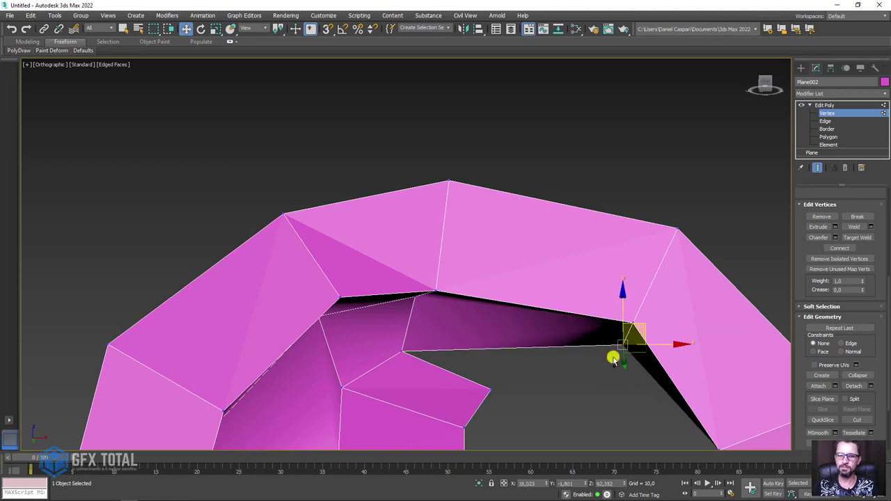
mouse_move(615, 358)
middle_mouse_down("alt")
mouse_move(627, 330)
mouse_move(513, 252)
mouse_move(597, 360)
mouse_move(583, 374)
middle_mouse_up("alt")
scroll(513, 252, "down", 5)
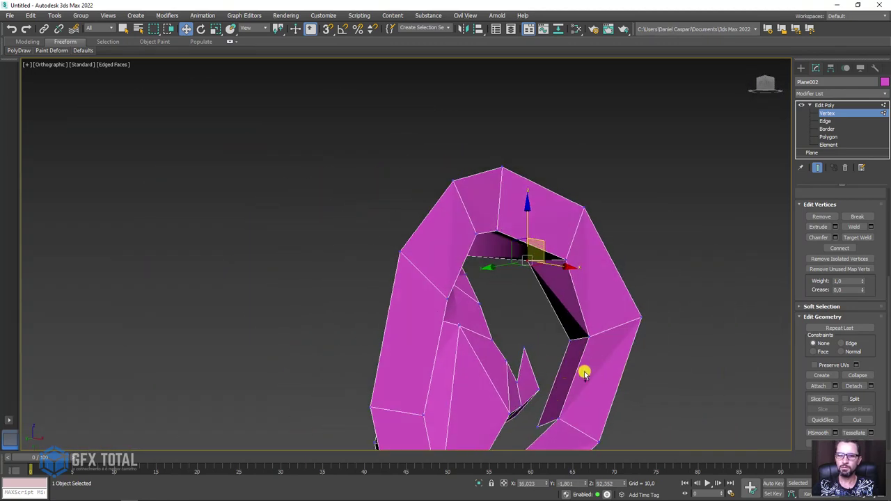
Select two edges along the inner opening of the helix
left_click(825, 122)
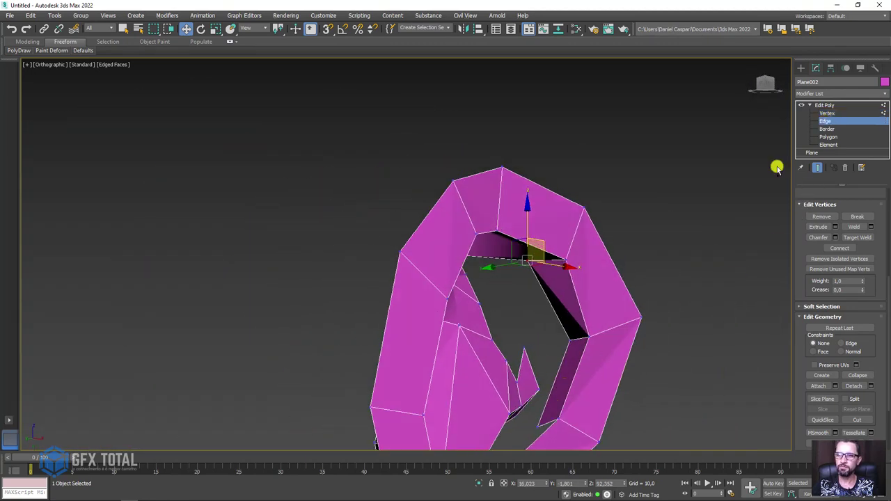
left_click(579, 340)
scroll(808, 279, "up", 3)
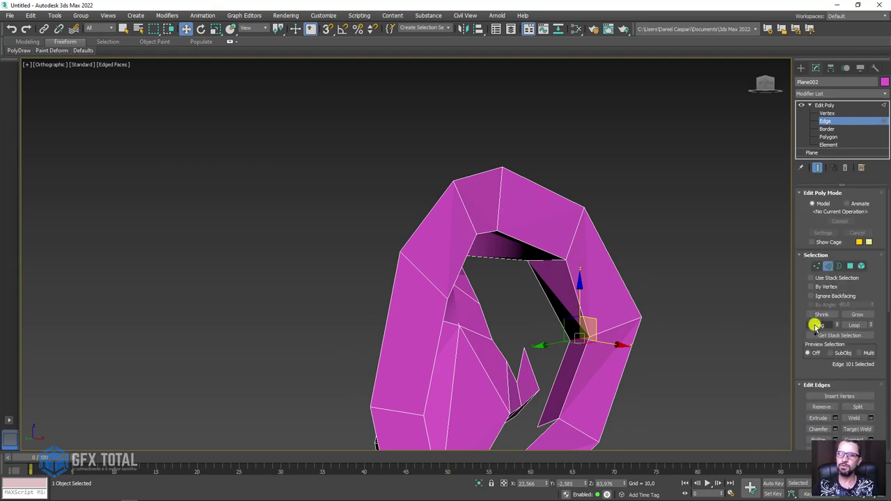
scroll(796, 364, "down", 2)
left_click(588, 314, "ctrl")
scroll(585, 321, "up", 2)
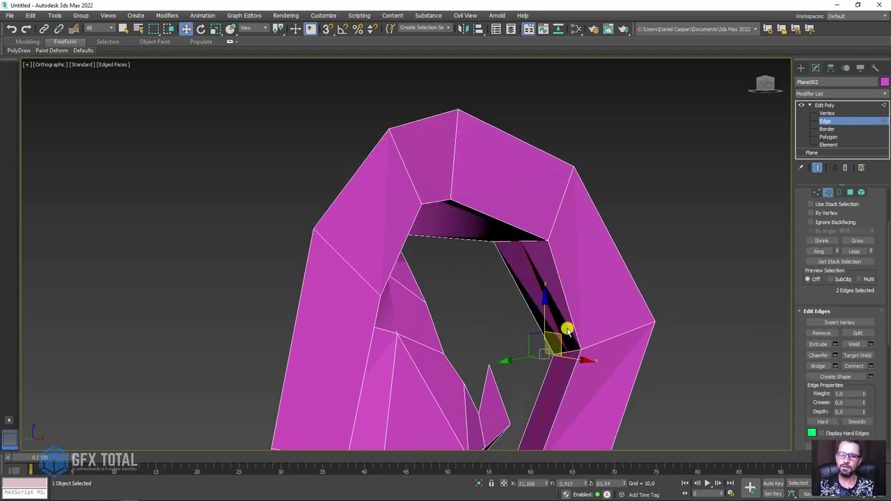
scroll(555, 366, "up", 2)
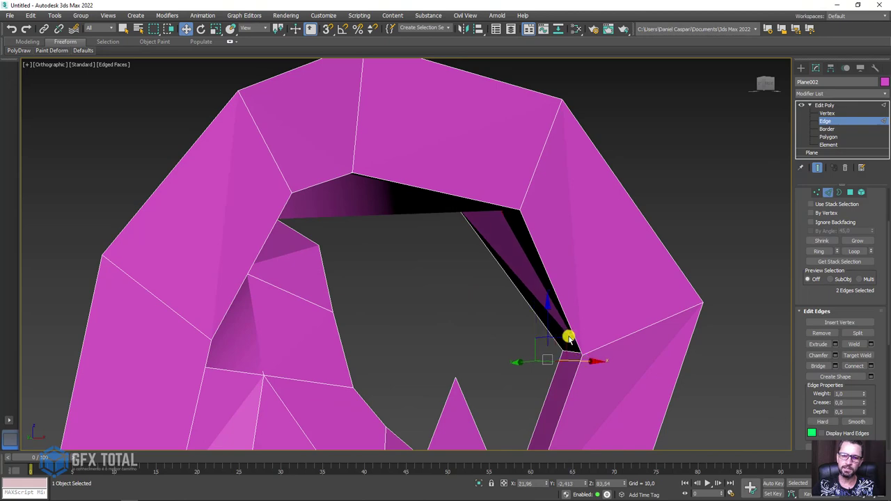
mouse_move(567, 339)
middle_mouse_down("alt")
mouse_move(597, 315)
mouse_move(565, 337)
middle_mouse_up("alt")
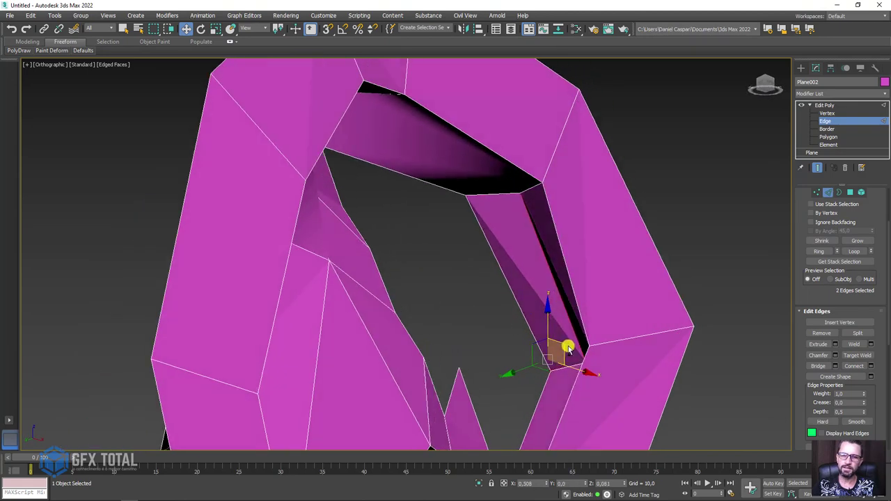
mouse_move(547, 246)
middle_mouse_down("alt")
mouse_move(535, 231)
mouse_move(671, 299)
mouse_move(686, 286)
middle_mouse_up("alt")
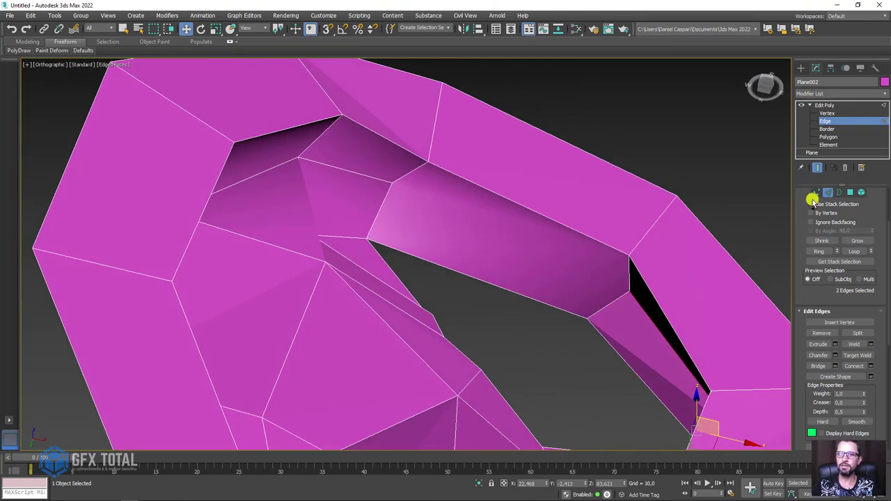
Select two inner-strip vertices and shift them to reshape the strip toward the rim
left_click(817, 192)
left_click(629, 295)
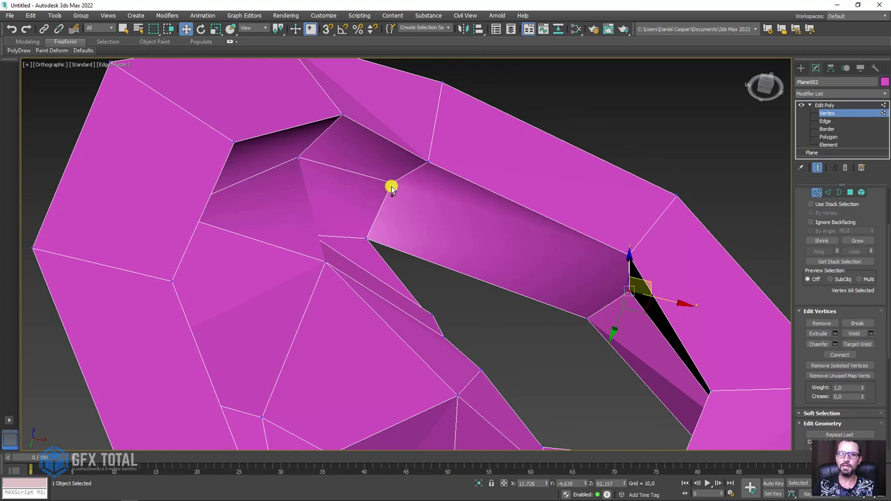
left_click(392, 189, "ctrl")
middle_click_drag(615, 284, 519, 211, "alt")
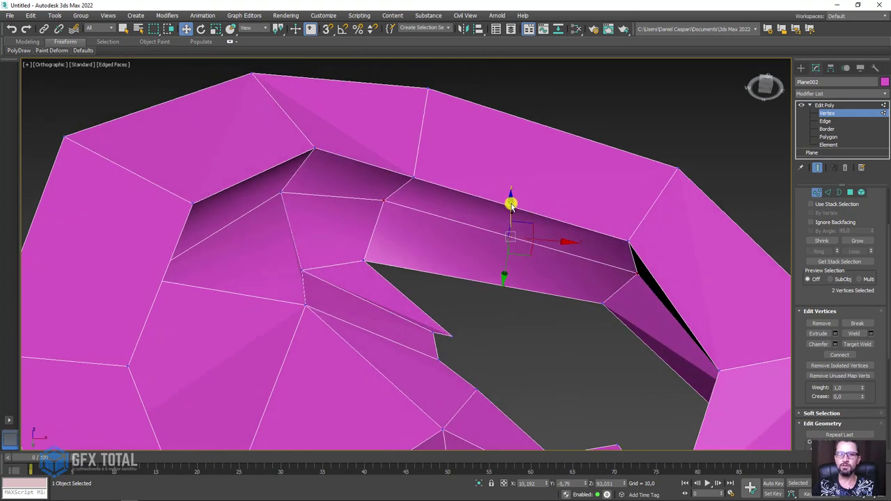
left_click_drag(511, 204, 555, 211)
key("e")
key("r")
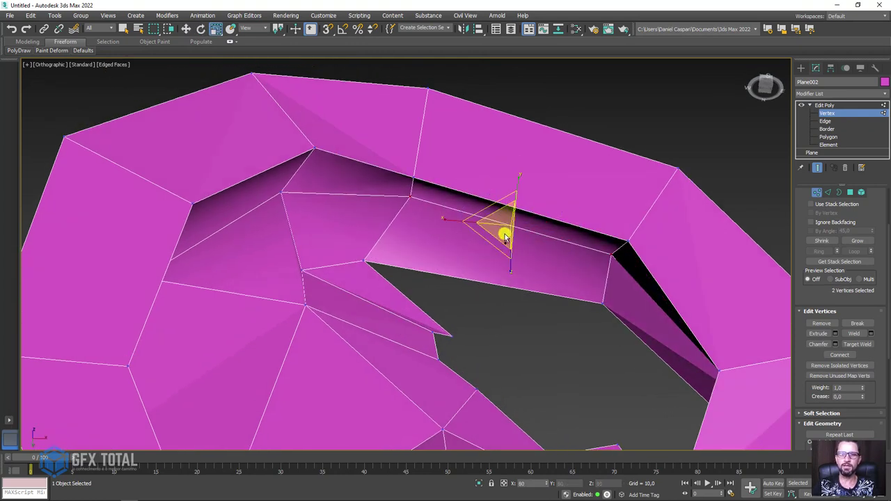
mouse_move(514, 230)
middle_mouse_down("alt")
mouse_move(605, 335)
mouse_move(662, 348)
mouse_move(548, 360)
mouse_move(569, 241)
mouse_move(518, 263)
mouse_move(676, 253)
mouse_move(706, 232)
mouse_move(688, 223)
middle_mouse_up("alt")
Nudge the vertex at the rim's right corner slightly into place
left_click(759, 202)
key("w")
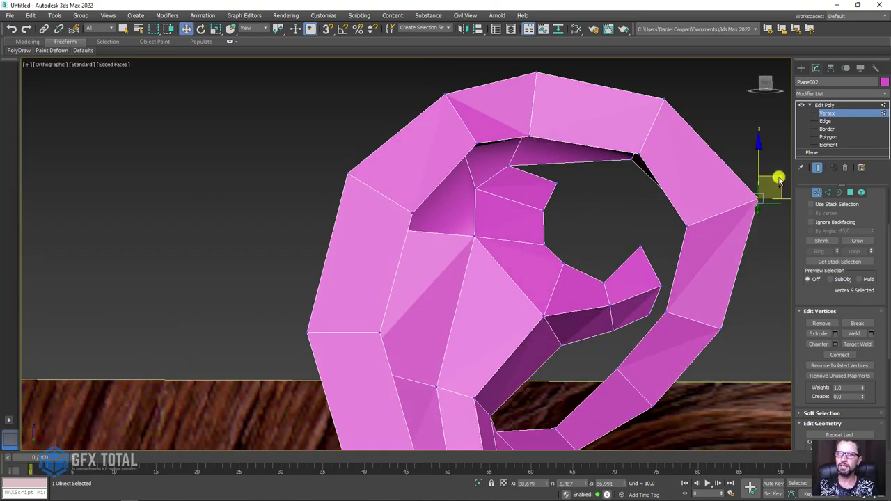
left_click_drag(780, 181, 766, 188)
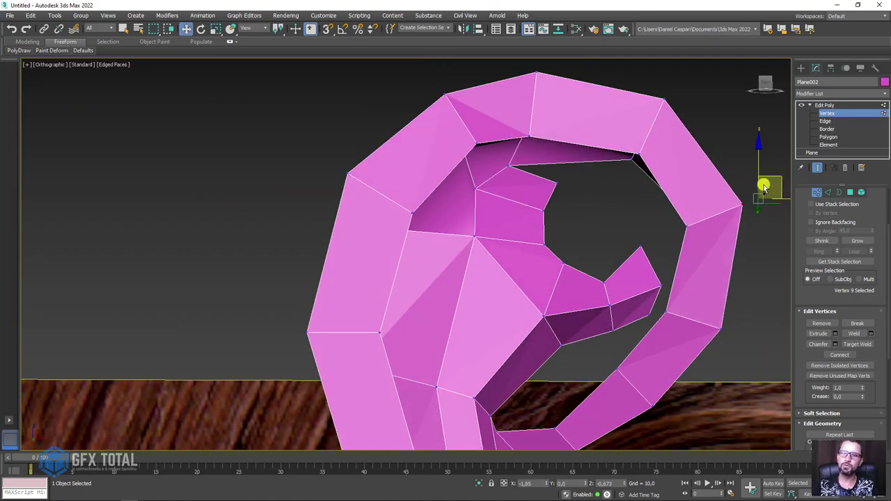
mouse_move(767, 188)
middle_mouse_down("alt")
mouse_move(677, 302)
mouse_move(686, 264)
mouse_move(665, 270)
mouse_move(676, 264)
mouse_move(573, 219)
mouse_move(537, 272)
mouse_move(609, 251)
middle_mouse_up("alt")
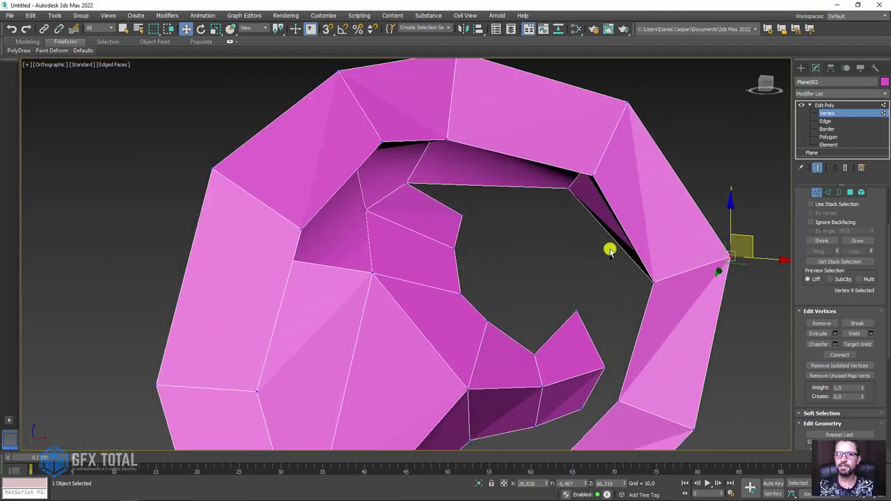
In Edge mode, pick a hole-border edge and trial-extrude a polygon, then undo it
left_click(826, 121)
mouse_move(553, 294)
middle_mouse_down("alt")
mouse_move(476, 326)
mouse_move(458, 350)
mouse_move(491, 324)
middle_mouse_up("alt")
left_click(454, 333)
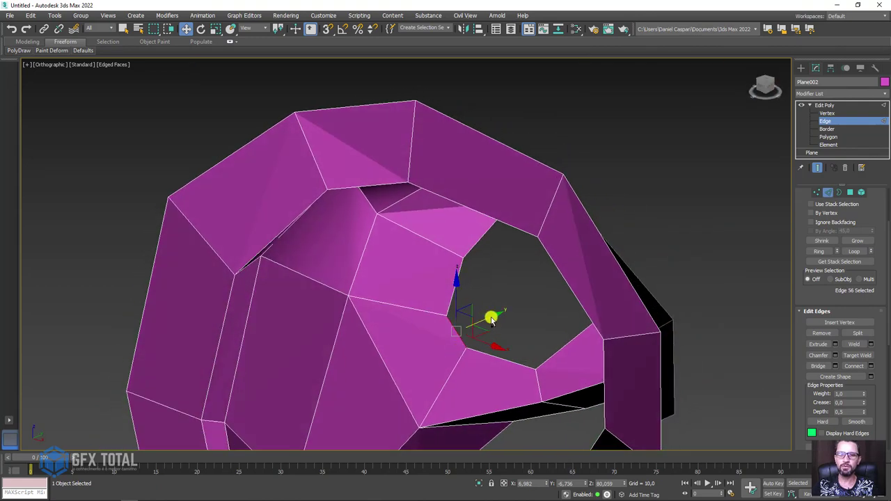
left_click_drag(491, 319, 526, 308, "shift")
middle_click_drag(529, 316, 487, 307, "alt")
key("ctrl+z")
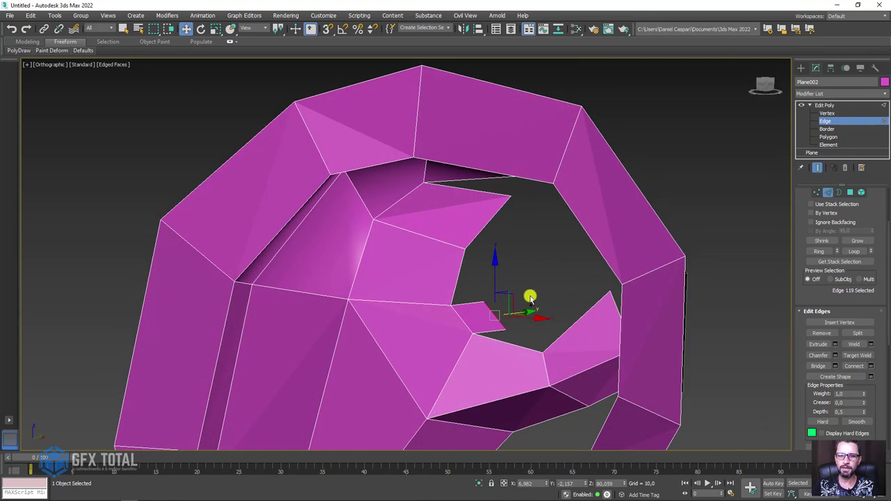
Grow a ring of polygons inward from three hole-border edges by Shift-scaling them
left_click(458, 280, "ctrl")
left_click(483, 342, "ctrl")
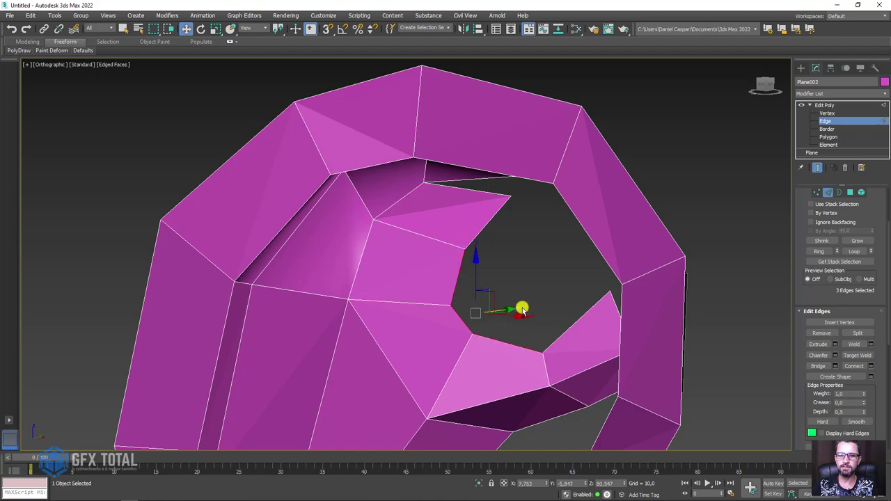
middle_click_drag(521, 310, 512, 299, "alt")
key("e")
key("r")
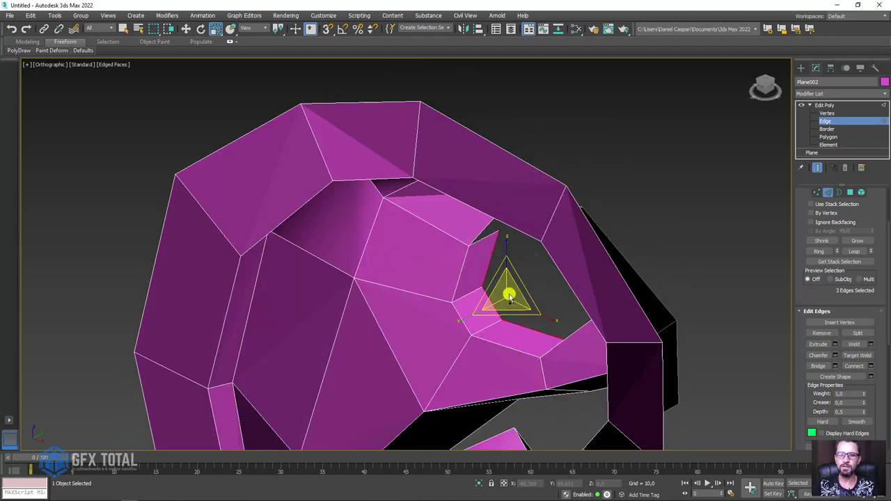
left_click_drag(509, 294, 514, 321, "shift")
key("w")
mouse_move(551, 311)
middle_mouse_down("alt")
mouse_move(574, 299)
mouse_move(567, 288)
mouse_move(527, 285)
mouse_move(533, 290)
middle_mouse_up("alt")
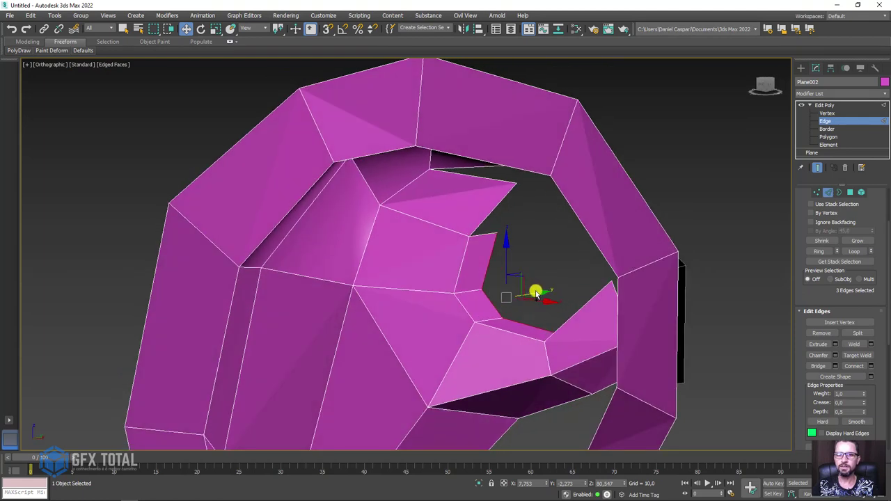
Add the hole's right boundary edge and scale and move the inner edges into position
left_click(568, 320, "ctrl")
middle_click_drag(561, 305, 541, 289, "alt")
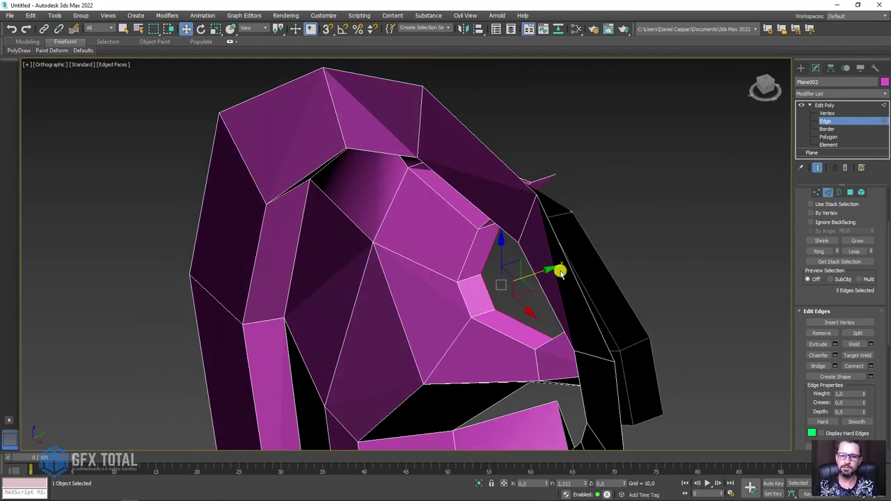
key("r")
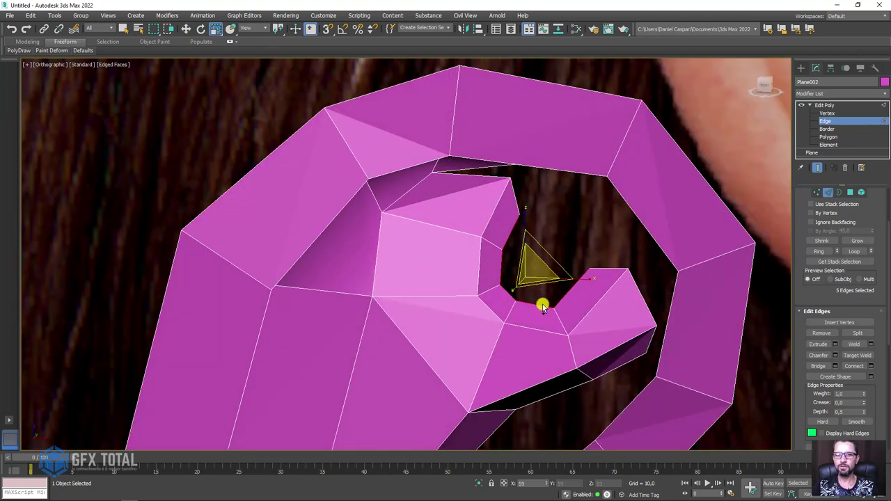
key("w")
mouse_move(541, 305)
left_mouse_down()
mouse_move(562, 241)
mouse_move(551, 258)
mouse_move(550, 247)
left_mouse_up()
key("r")
key("w")
Bridge two opposite edges of the inner hole with a new polygon
left_click(518, 223)
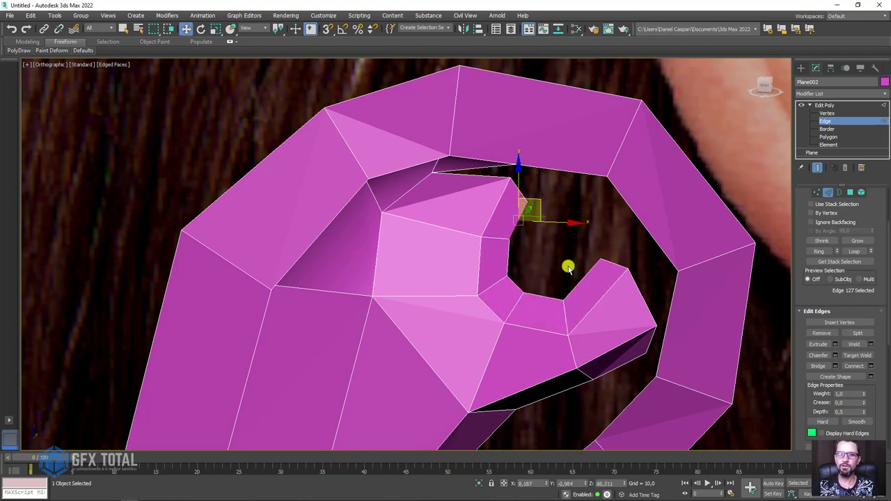
left_click(579, 288, "ctrl")
left_click(818, 366)
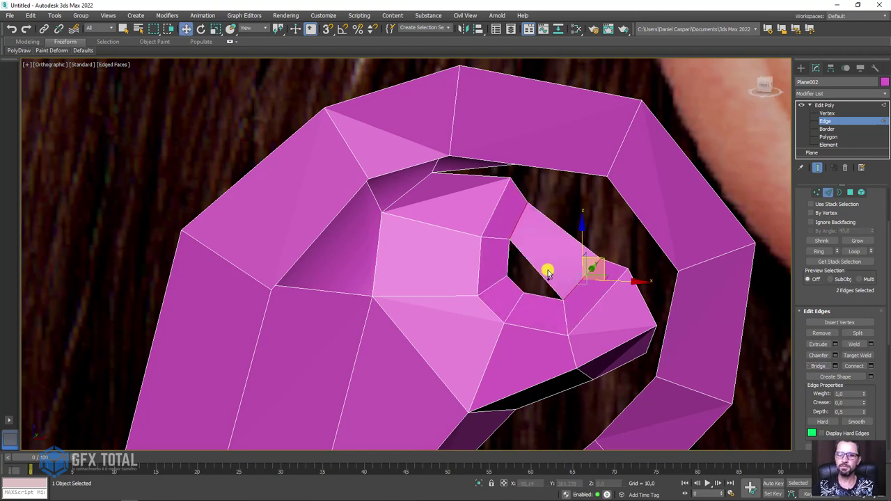
left_click(537, 296)
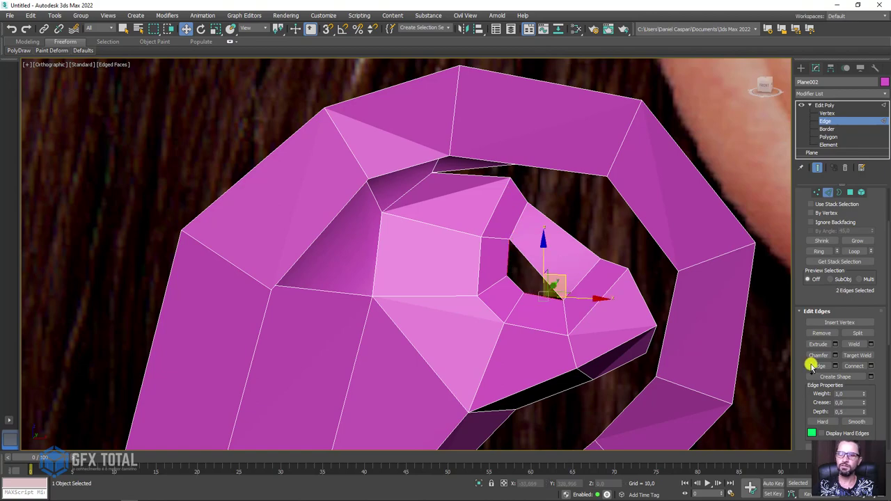
mouse_move(524, 284)
middle_mouse_down("alt")
mouse_move(509, 221)
mouse_move(522, 261)
mouse_move(472, 302)
mouse_move(565, 261)
mouse_move(553, 283)
mouse_move(592, 248)
mouse_move(563, 227)
mouse_move(575, 186)
mouse_move(557, 241)
mouse_move(567, 252)
middle_mouse_up("alt")
Bridge a top-rim edge to the inner surface edge with a new polygon
scroll(592, 249, "down", 5)
left_click(582, 139)
left_click(615, 224, "alt")
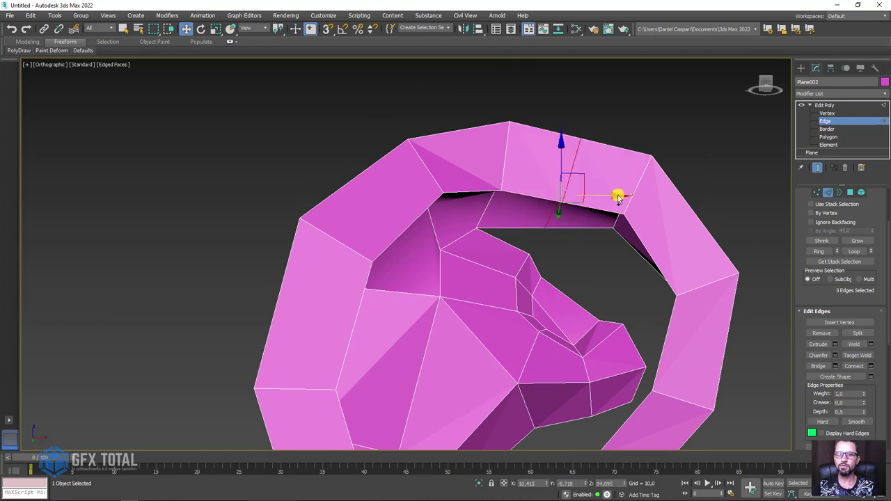
mouse_move(619, 193)
middle_mouse_down("alt")
mouse_move(573, 177)
mouse_move(518, 234)
mouse_move(534, 223)
mouse_move(571, 223)
mouse_move(541, 245)
mouse_move(574, 260)
middle_mouse_up("alt")
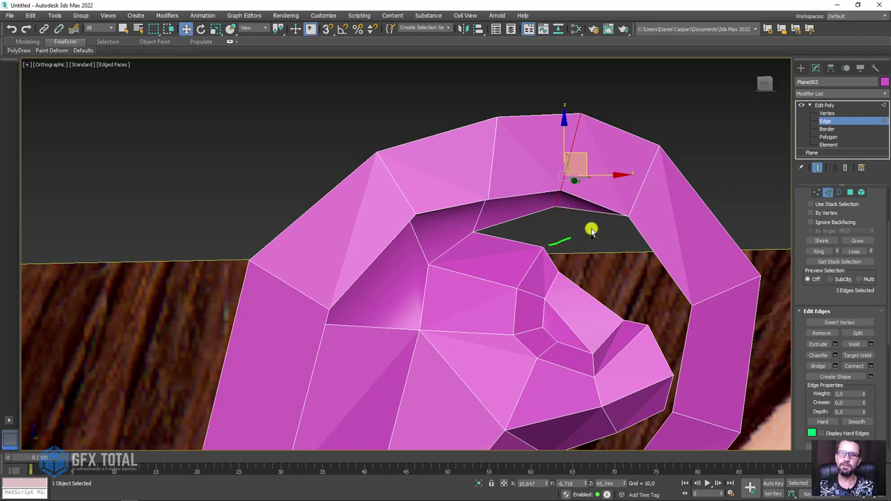
middle_click_drag(556, 218, 551, 214, "alt")
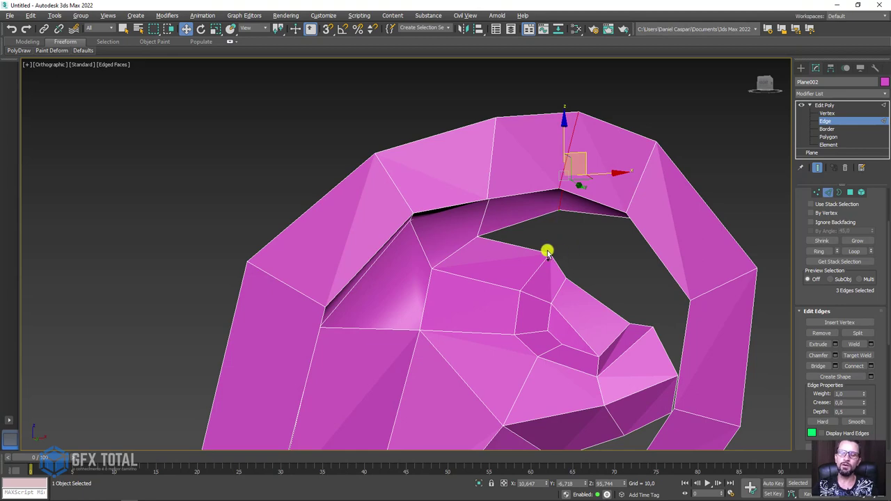
middle_click_drag(540, 228, 575, 227, "alt")
left_click(582, 218)
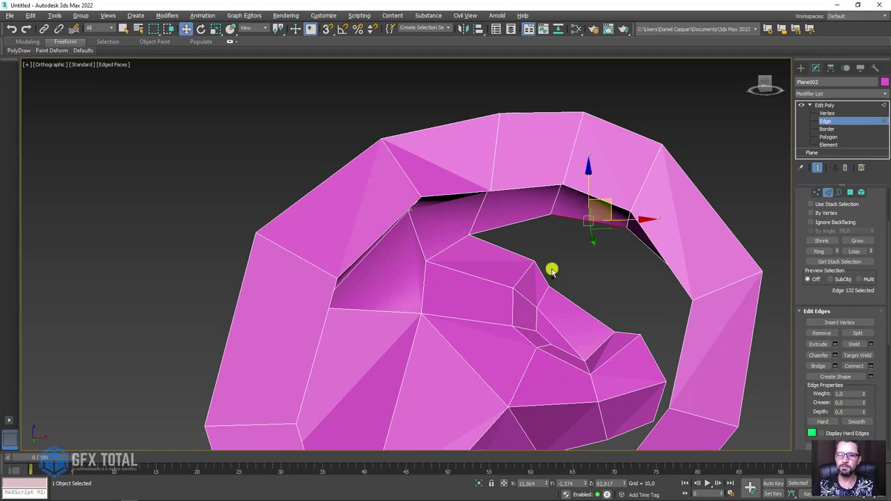
left_click(812, 365)
middle_click_drag(613, 259, 523, 242, "alt")
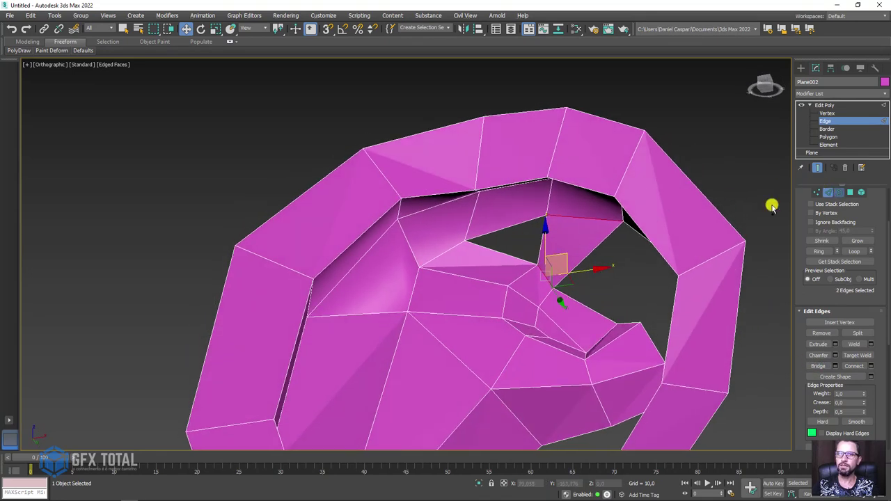
Cap the leftover triangular hole in Border mode, then return to Edge mode
key("3")
left_click(555, 253)
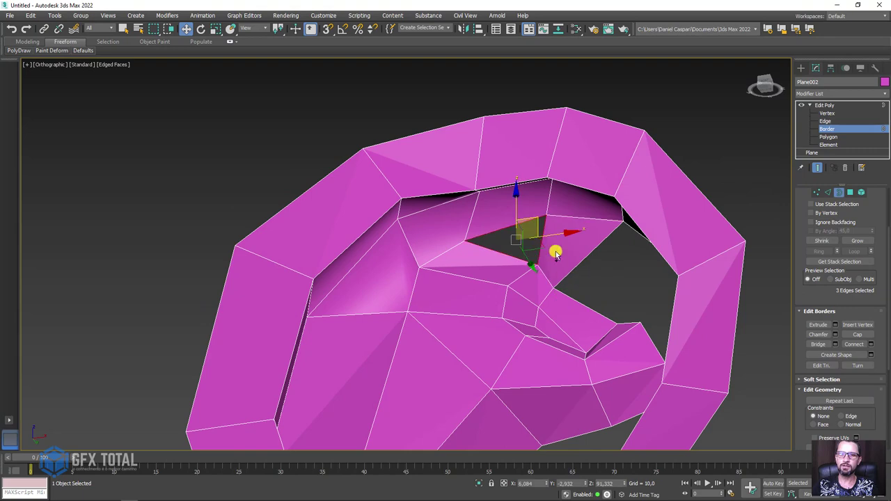
left_click(856, 333)
mouse_move(646, 281)
middle_mouse_down("alt")
mouse_move(660, 295)
mouse_move(573, 258)
mouse_move(666, 236)
mouse_move(643, 236)
mouse_move(642, 259)
middle_mouse_up("alt")
left_click(829, 192)
Select the helix's right-side edges and shift them right into place
left_click(588, 337)
key("ctrl+z")
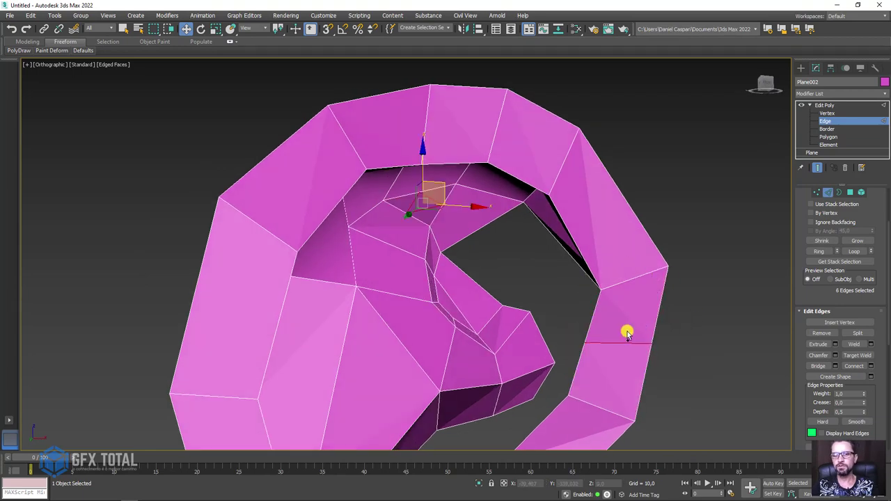
middle_click_drag(627, 333, 631, 335, "alt")
left_click(660, 339, "ctrl")
key("ctrl+z")
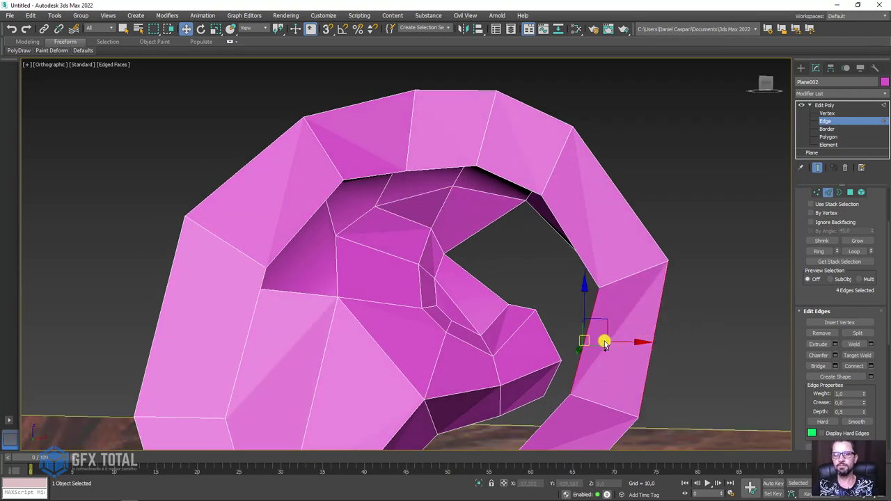
left_click_drag(639, 333, 651, 270)
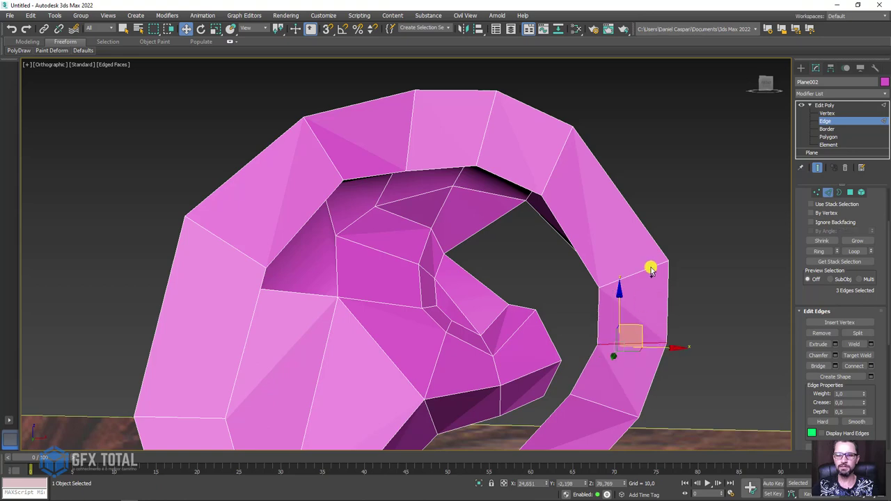
left_click_drag(560, 251, 571, 243)
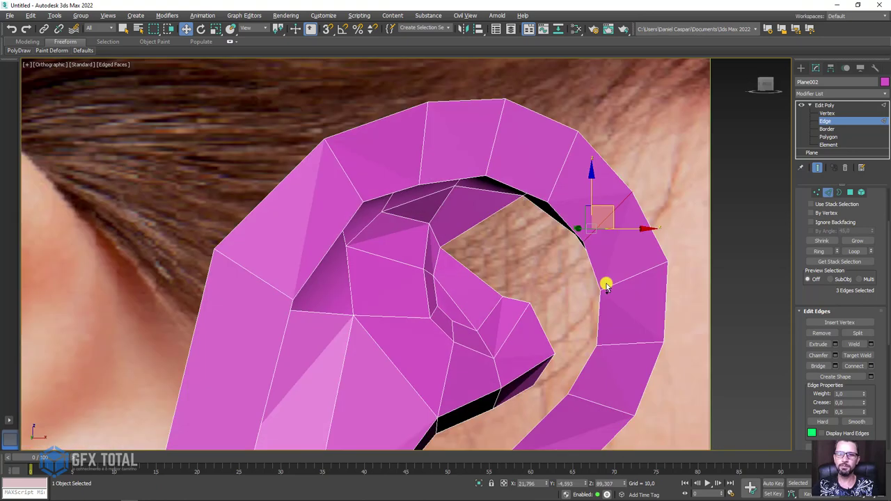
mouse_move(606, 285)
middle_mouse_down("alt")
mouse_move(611, 277)
mouse_move(589, 257)
mouse_move(535, 248)
middle_mouse_up("alt")
Bridge the helix inner-rim edges across the gap to the antihelix with two faces
left_click(585, 257)
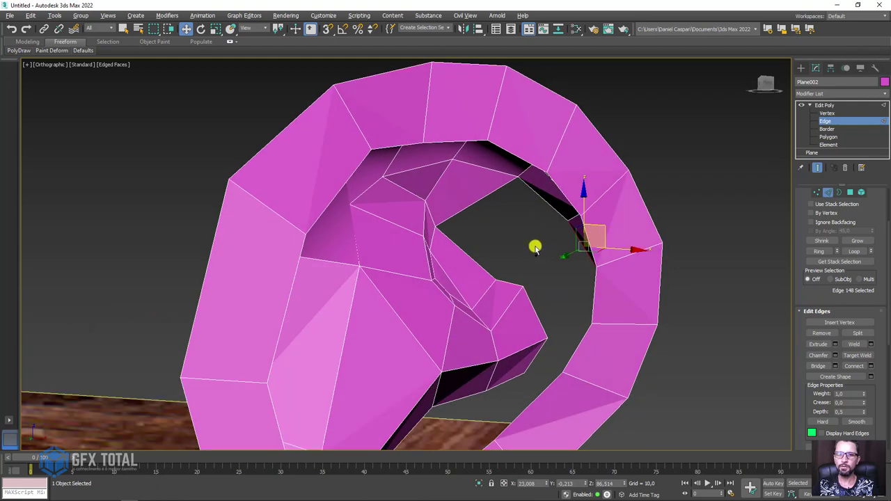
left_click(512, 286)
left_click(819, 364)
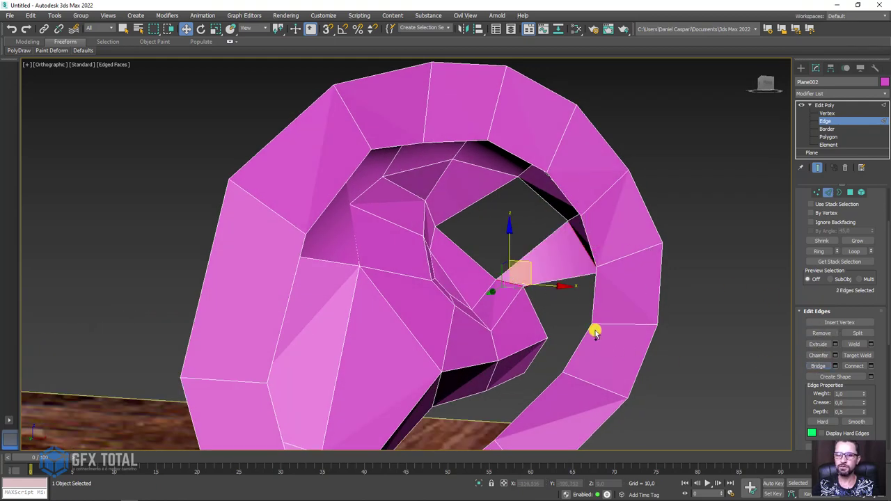
middle_click_drag(593, 330, 585, 314, "alt")
left_click(586, 312)
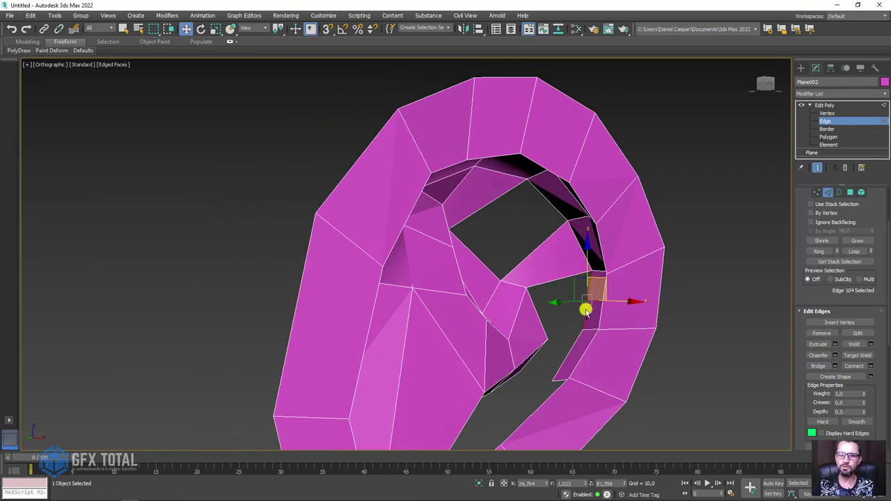
left_click(818, 366)
Bridge the last remaining hole between helix and antihelix and inspect the joined mesh
mouse_move(676, 340)
middle_mouse_down("alt")
mouse_move(579, 358)
mouse_move(524, 331)
mouse_move(535, 330)
mouse_move(488, 299)
mouse_move(551, 278)
mouse_move(589, 284)
mouse_move(540, 264)
middle_mouse_up("alt")
left_click(521, 307)
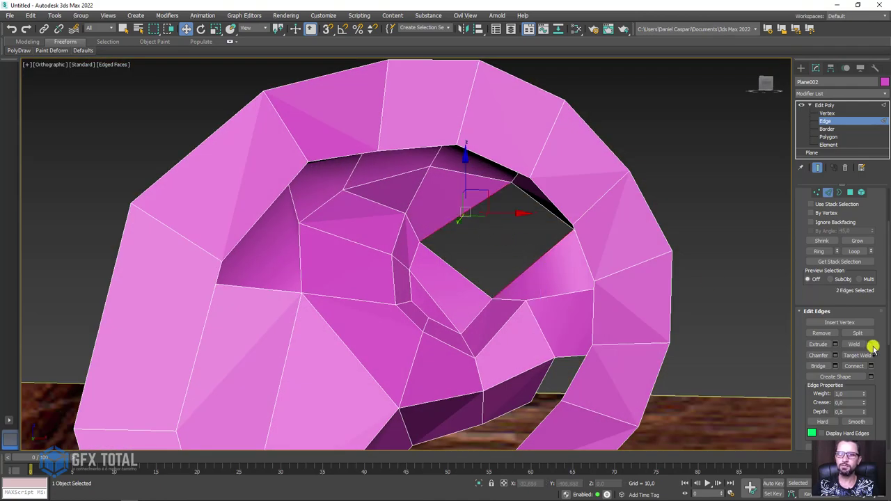
left_click(811, 365)
scroll(596, 335, "down", 3)
mouse_move(596, 334)
middle_mouse_down("alt")
mouse_move(571, 342)
mouse_move(628, 213)
middle_mouse_up("alt")
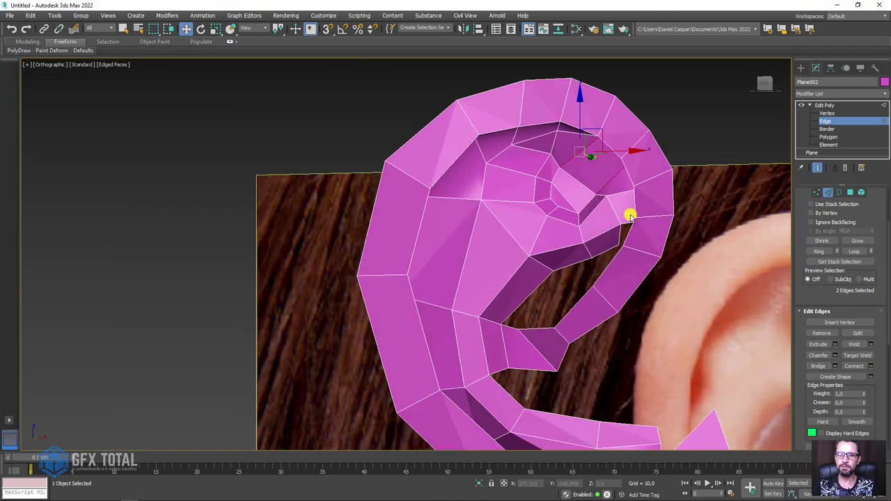
scroll(624, 248, "up", 4)
mouse_move(623, 249)
middle_mouse_down("alt")
mouse_move(647, 275)
mouse_move(613, 275)
mouse_move(639, 295)
mouse_move(599, 295)
mouse_move(527, 273)
mouse_move(550, 342)
mouse_move(513, 338)
mouse_move(570, 339)
middle_mouse_up("alt")
Extrude a strip of faces from two open border edges and move it down-left
left_click(617, 284)
scroll(550, 343, "up", 3)
left_click(533, 350, "ctrl")
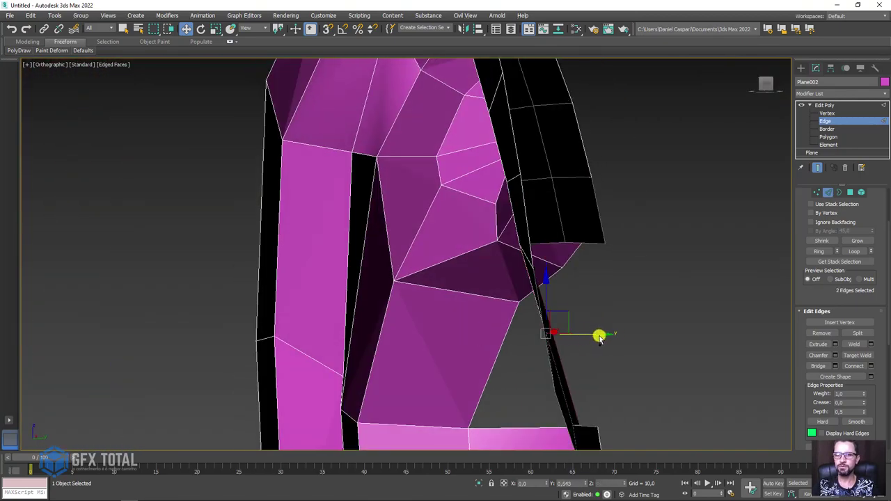
left_click_drag(599, 336, 631, 336, "shift")
key("r")
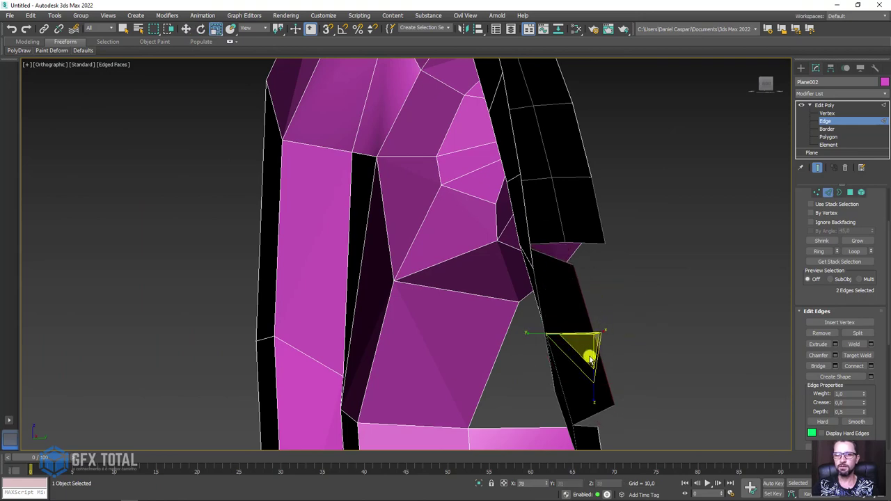
key("w")
mouse_move(617, 337)
middle_mouse_down("alt")
mouse_move(571, 338)
mouse_move(596, 318)
middle_mouse_up("alt")
left_click_drag(568, 319, 550, 343)
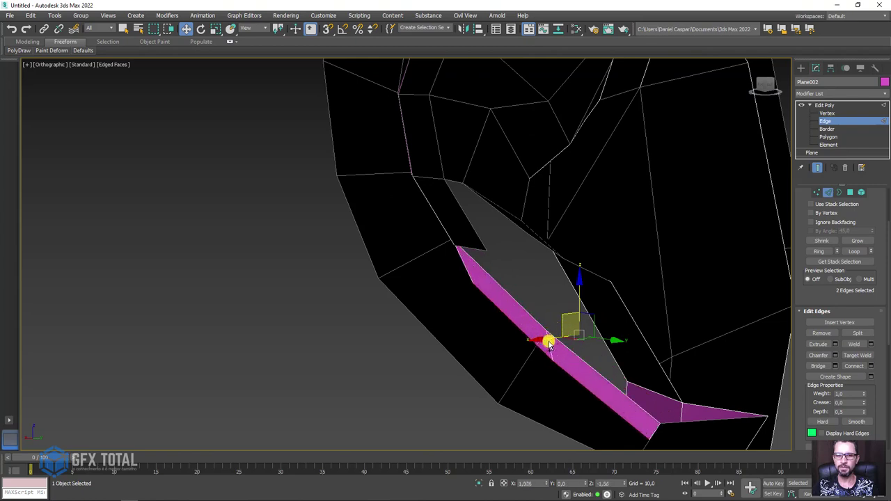
Try welding an edge of the new strip onto a target edge with Target Weld
mouse_move(548, 348)
middle_mouse_down("alt")
mouse_move(577, 367)
mouse_move(603, 318)
mouse_move(601, 332)
mouse_move(581, 341)
middle_mouse_up("alt")
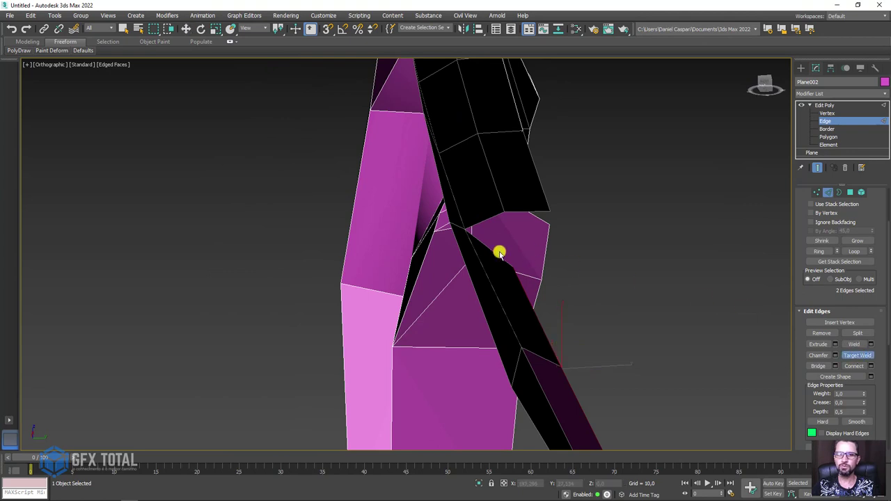
mouse_move(490, 220)
middle_mouse_down("alt")
mouse_move(523, 234)
mouse_move(575, 318)
mouse_move(555, 282)
mouse_move(613, 288)
middle_mouse_up("alt")
key("r")
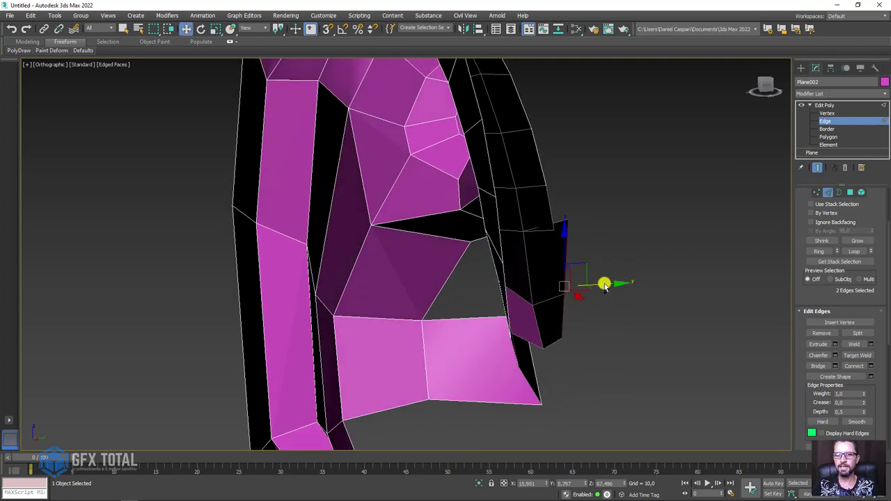
left_click(856, 357)
scroll(555, 222, "up", 2)
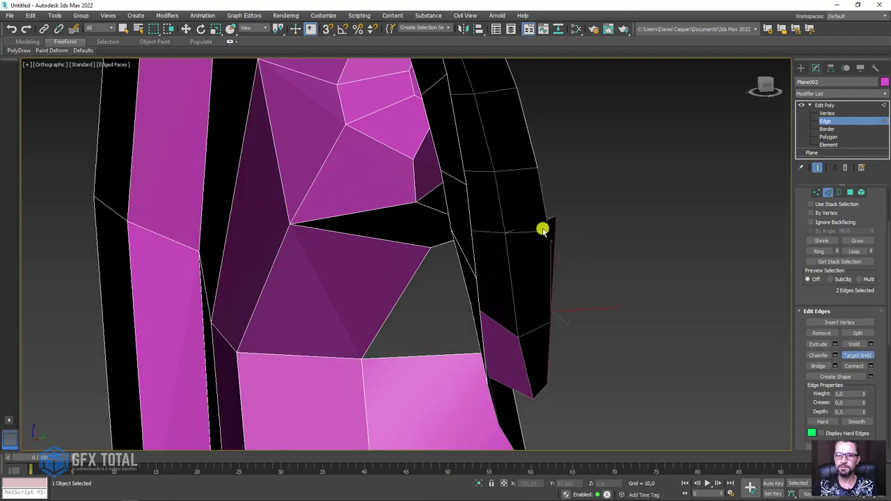
scroll(551, 251, "down", 3)
key("w")
In Front view over the photo, move the strip edges up to narrow the gap
mouse_move(567, 271)
middle_mouse_down("alt")
mouse_move(517, 290)
mouse_move(537, 304)
mouse_move(481, 302)
mouse_move(549, 341)
mouse_move(523, 286)
middle_mouse_up("alt")
scroll(553, 207, "up", 2)
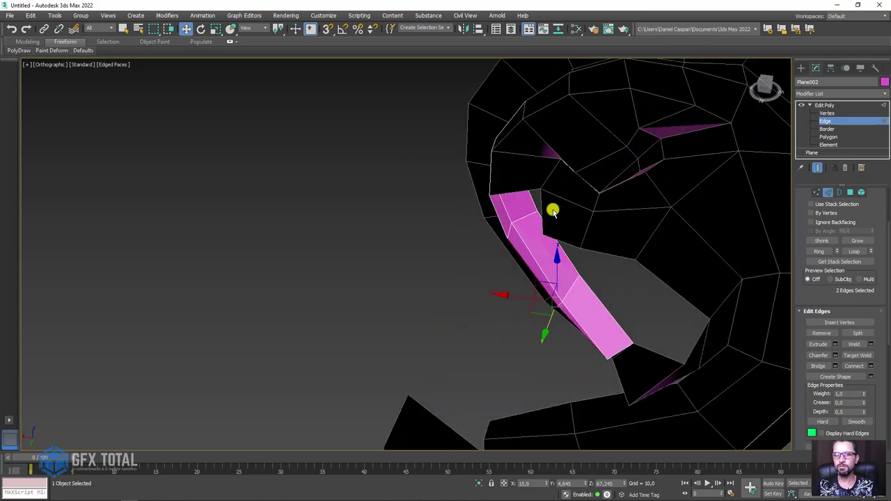
mouse_move(553, 207)
middle_mouse_down("alt")
mouse_move(583, 173)
mouse_move(692, 160)
mouse_move(542, 258)
mouse_move(563, 286)
mouse_move(509, 302)
mouse_move(617, 308)
mouse_move(473, 256)
mouse_move(533, 275)
middle_mouse_up("alt")
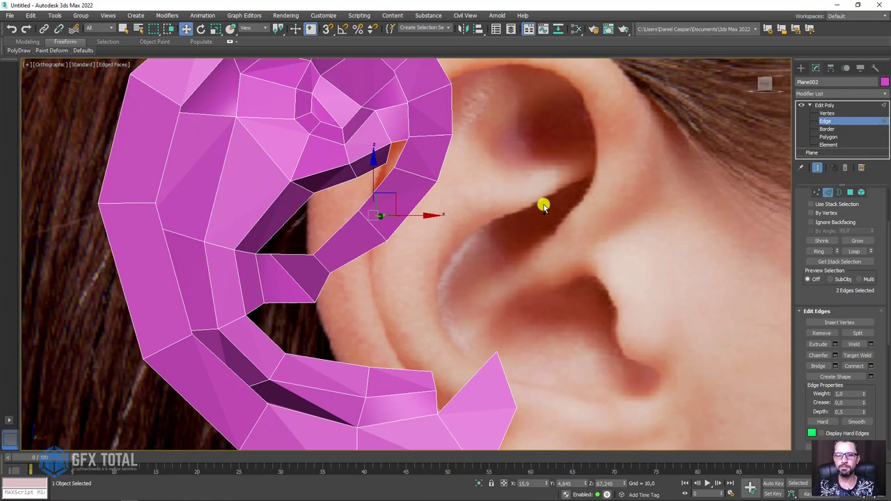
mouse_move(413, 203)
middle_mouse_down("alt")
mouse_move(398, 188)
mouse_move(406, 189)
middle_mouse_up("alt")
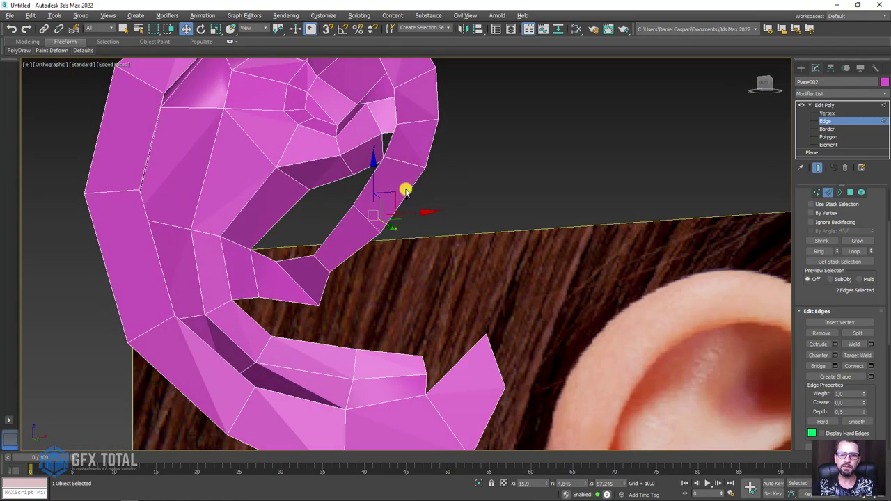
key("f")
scroll(406, 223, "up", 5)
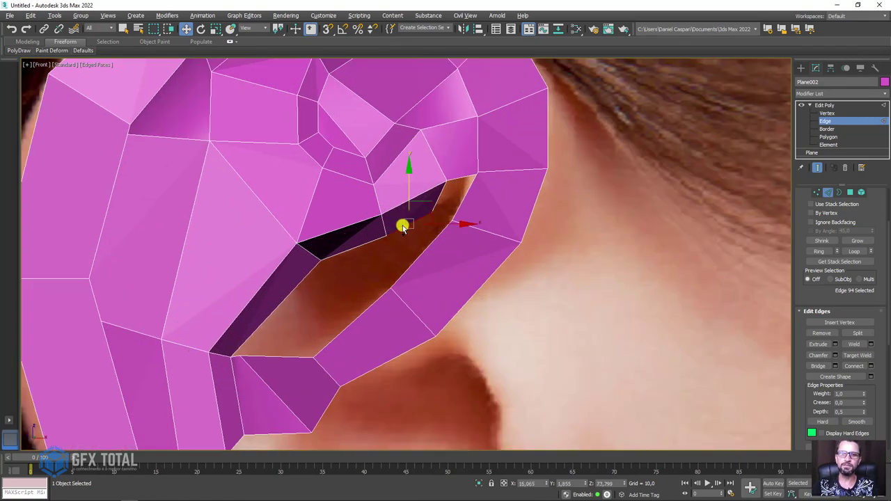
left_click_drag(405, 216, 402, 201)
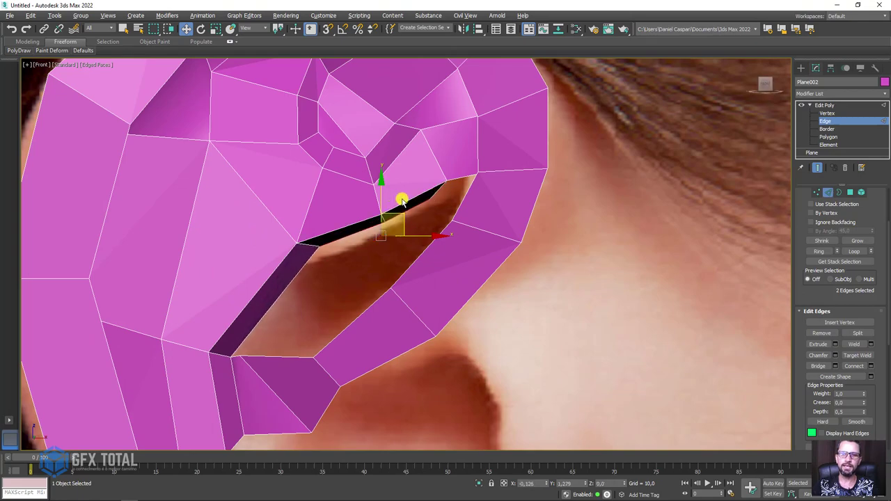
mouse_move(443, 193)
middle_mouse_down("alt")
mouse_move(453, 222)
mouse_move(487, 231)
mouse_move(439, 187)
mouse_move(285, 198)
mouse_move(338, 253)
mouse_move(335, 235)
mouse_move(364, 291)
mouse_move(356, 226)
middle_mouse_up("alt")
scroll(340, 246, "up", 2)
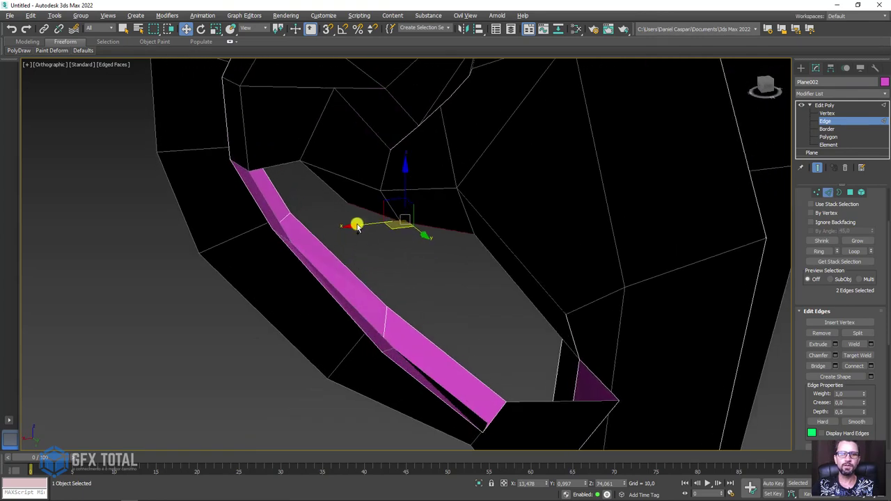
Bridge a strip edge to the opposite edge across the gap, then select the whole ear element
left_click(326, 186)
mouse_move(326, 186)
middle_mouse_down("alt")
mouse_move(262, 217)
mouse_move(362, 229)
middle_mouse_up("alt")
left_click(250, 211, "ctrl")
left_click(817, 365)
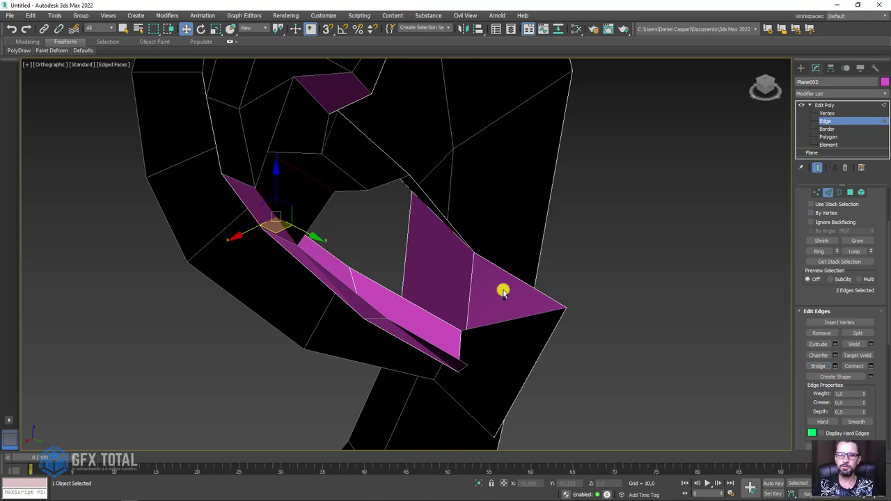
mouse_move(504, 293)
middle_mouse_down("alt")
mouse_move(438, 279)
mouse_move(453, 255)
mouse_move(464, 308)
mouse_move(525, 313)
middle_mouse_up("alt")
scroll(464, 308, "down", 3)
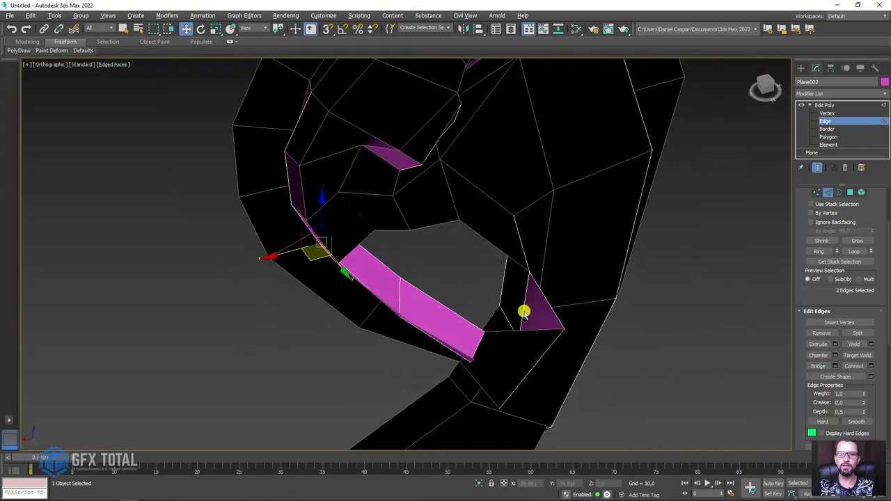
left_click(862, 193)
left_click(611, 191)
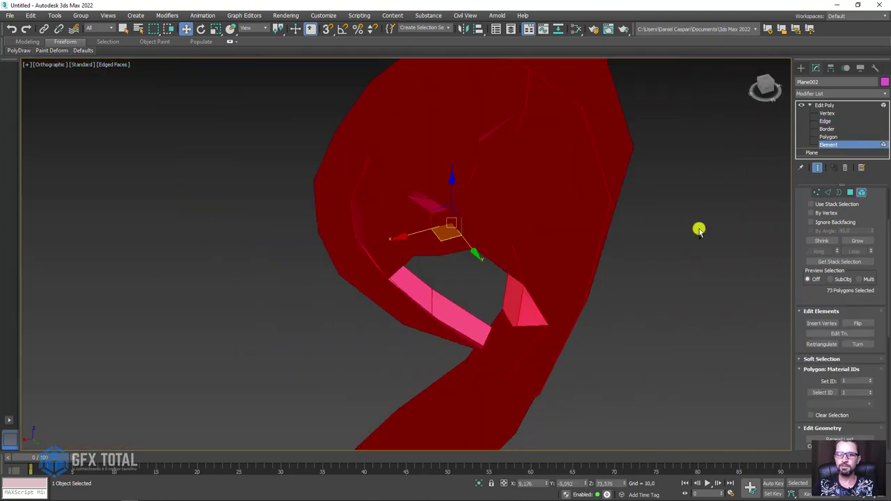
Flip the ear element's normals so the front shows pink, returning to Edge mode
left_click(856, 326)
key("2")
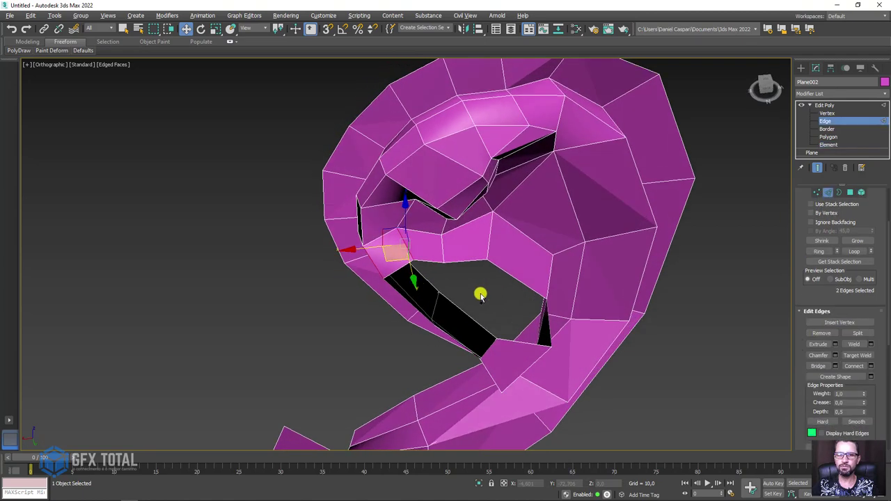
mouse_move(480, 292)
middle_mouse_down("alt")
mouse_move(468, 260)
mouse_move(490, 291)
middle_mouse_up("alt")
scroll(490, 291, "down", 3)
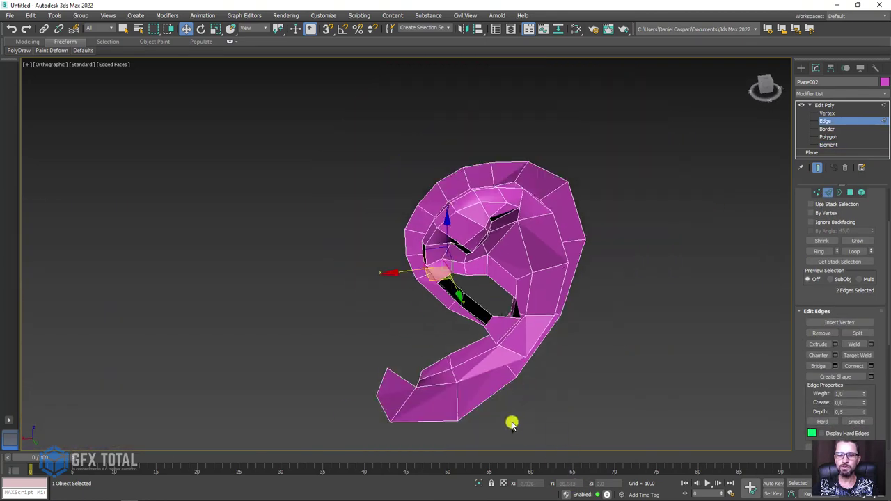
Bridge a face across the hole in the lower ear from its rim edges
middle_click_drag(512, 425, 557, 411, "alt")
scroll(557, 410, "down", 3)
scroll(557, 410, "up", 2)
scroll(487, 318, "up", 5)
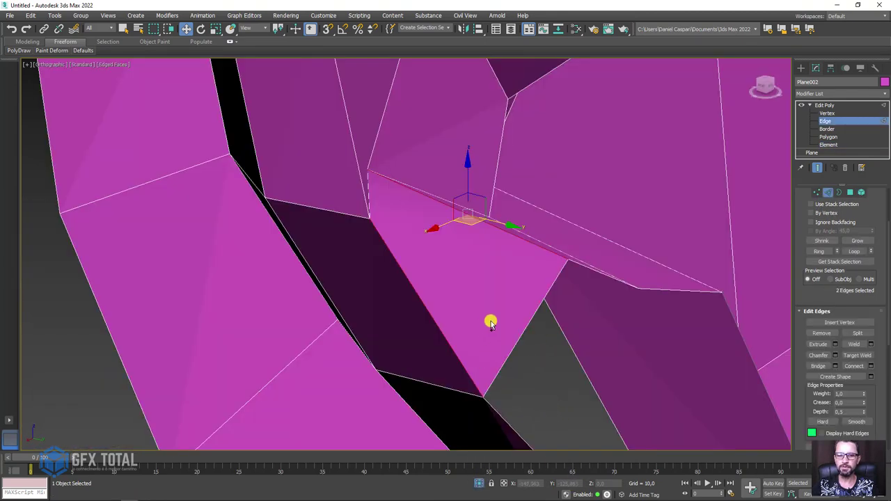
scroll(537, 314, "down", 3)
scroll(573, 353, "down", 4)
scroll(514, 277, "up", 2)
scroll(514, 278, "up", 3)
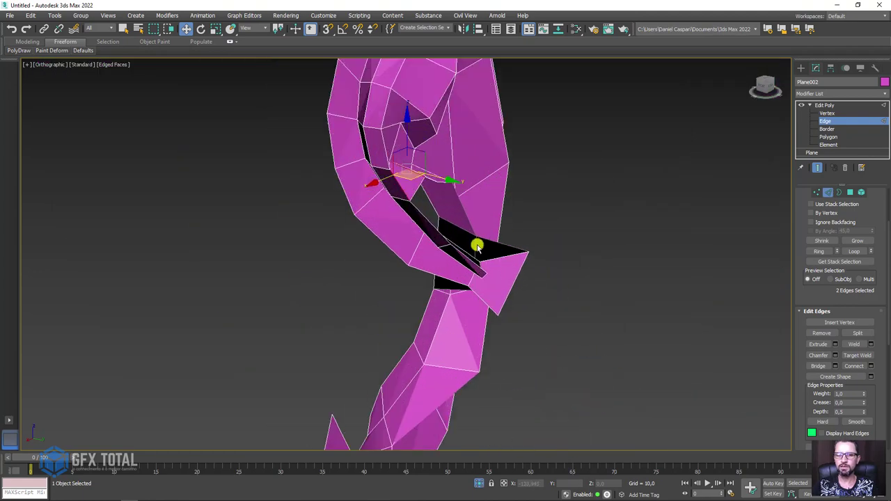
scroll(478, 244, "up", 2)
scroll(424, 193, "up", 2)
scroll(407, 180, "up", 2)
left_click(419, 169)
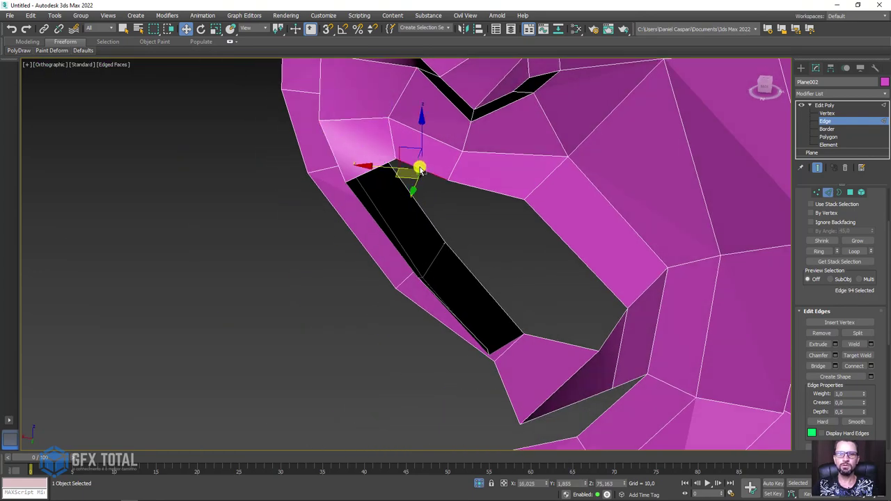
left_click(818, 366)
mouse_move(493, 197)
middle_mouse_down("alt")
mouse_move(680, 362)
mouse_move(674, 264)
middle_mouse_up("alt")
Inspect the bridged faces from several angles and select edges around the next hole
scroll(679, 362, "down", 5)
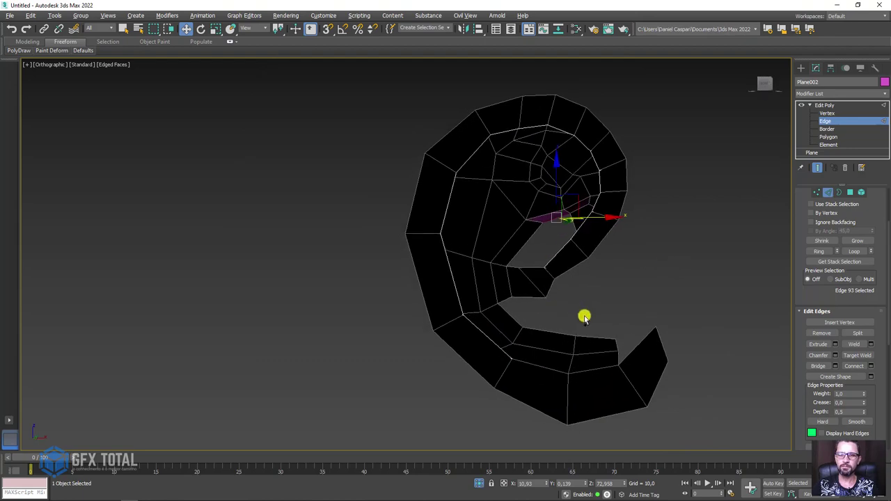
middle_click_drag(585, 314, 587, 325, "alt")
scroll(599, 270, "up", 2)
middle_click_drag(599, 271, 452, 274, "alt")
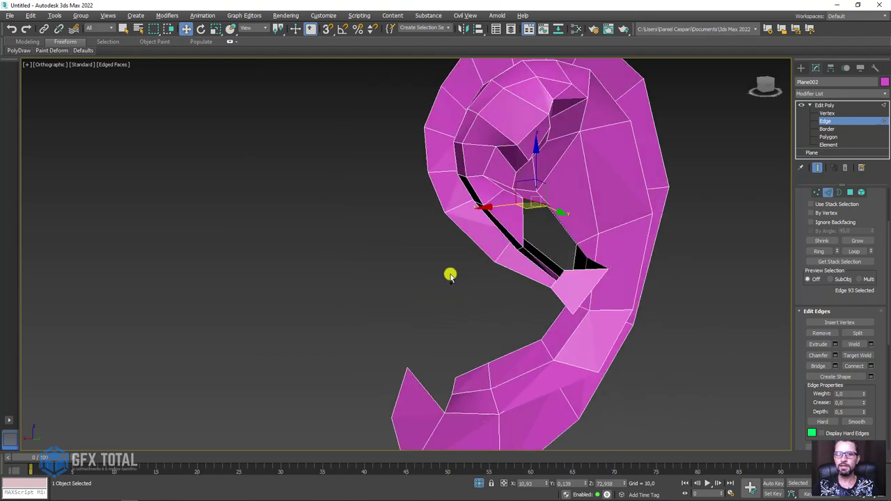
scroll(565, 292, "up", 2)
scroll(555, 293, "up", 2)
mouse_move(555, 293)
middle_mouse_down("alt")
mouse_move(586, 277)
mouse_move(514, 322)
mouse_move(520, 314)
mouse_move(495, 285)
mouse_move(516, 299)
middle_mouse_up("alt")
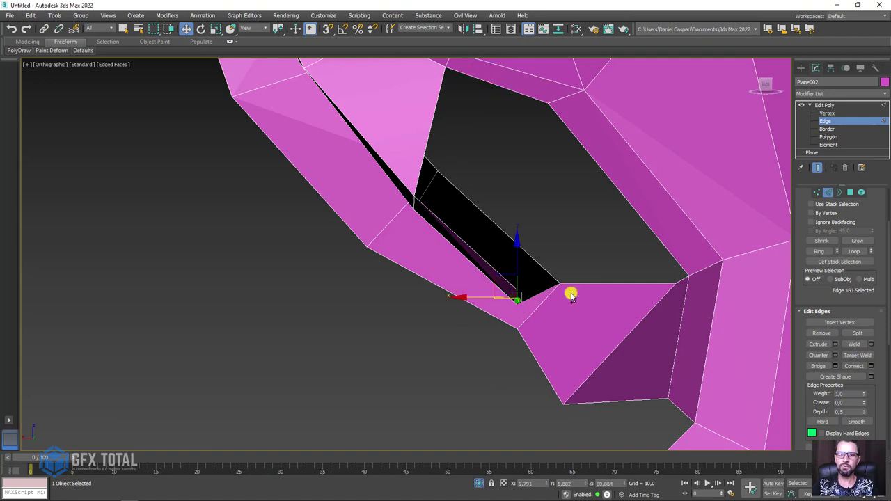
mouse_move(571, 295)
middle_mouse_down("alt")
mouse_move(563, 281)
mouse_move(611, 302)
mouse_move(622, 265)
mouse_move(641, 264)
mouse_move(610, 338)
mouse_move(646, 298)
mouse_move(505, 269)
mouse_move(501, 247)
mouse_move(476, 249)
middle_mouse_up("alt")
left_click(609, 306, "ctrl")
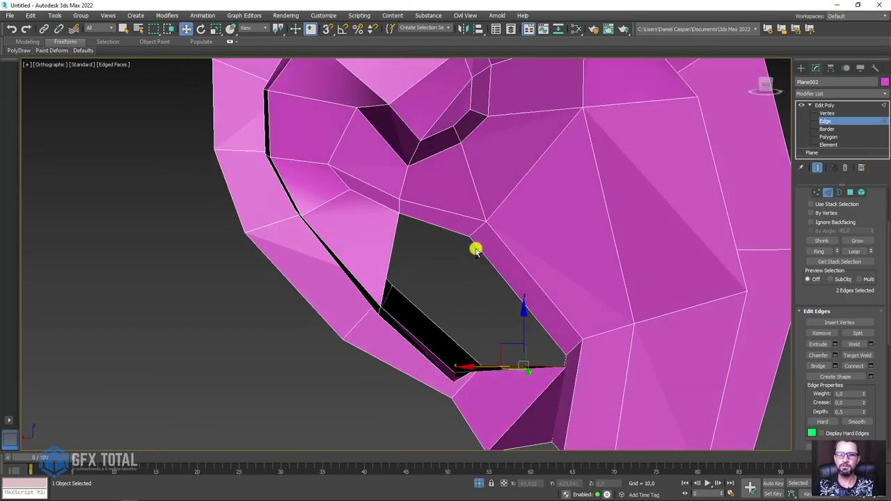
Bridge the top hole edge, then the upper-right and lower edges of the four-sided hole
left_click(436, 229)
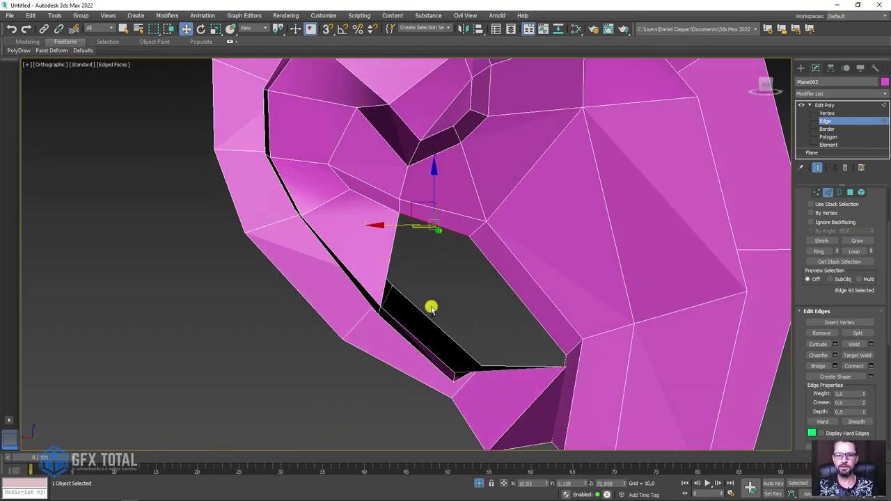
left_click(817, 363)
mouse_move(548, 313)
middle_mouse_down("alt")
mouse_move(503, 321)
mouse_move(512, 350)
mouse_move(539, 289)
middle_mouse_up("alt")
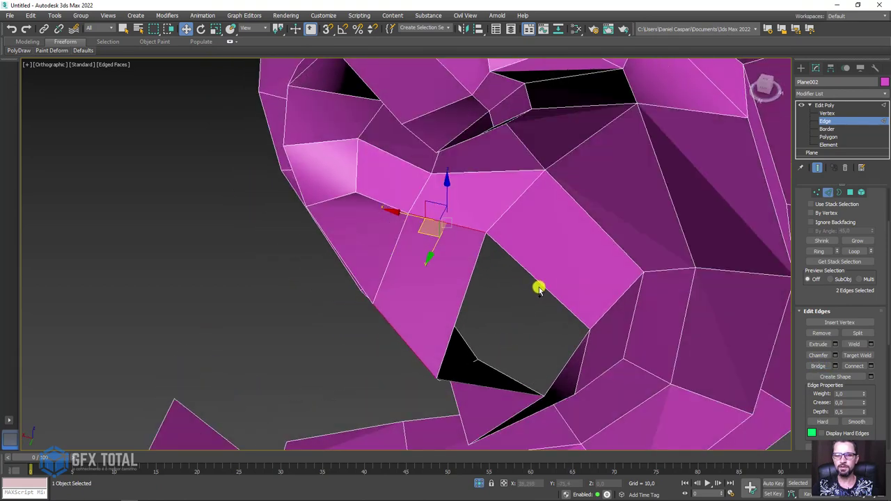
left_click(539, 287)
left_click(490, 390)
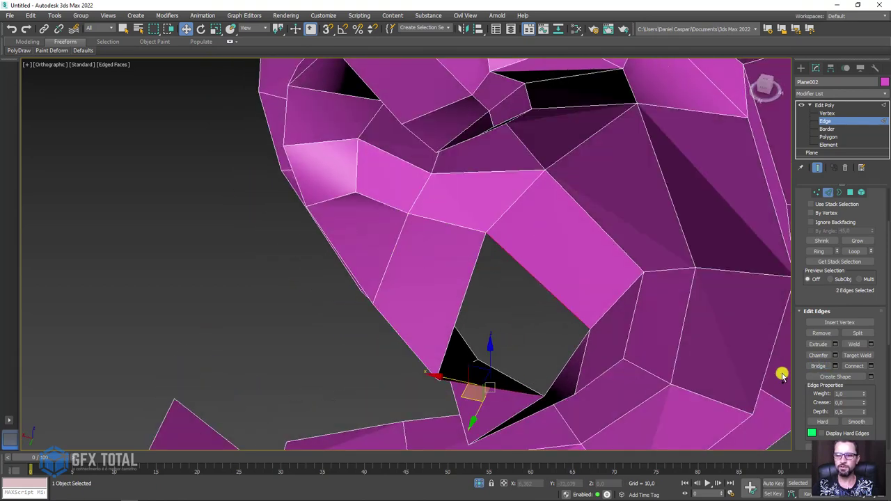
left_click(819, 365)
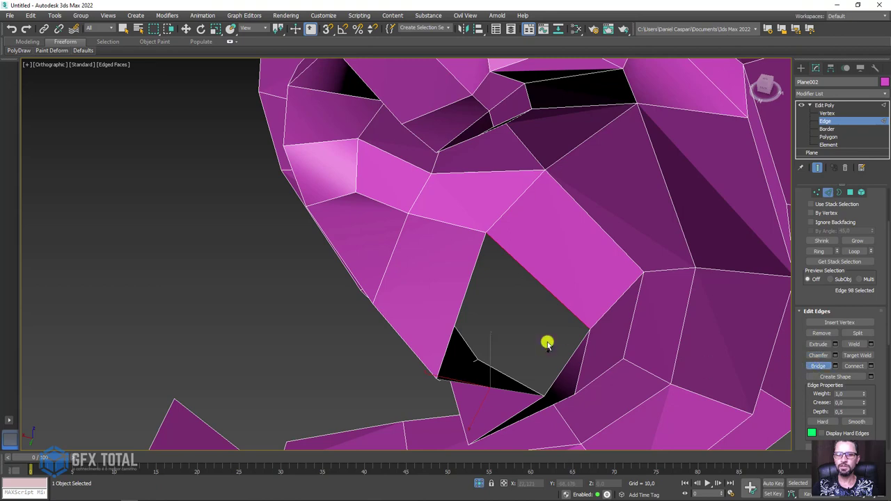
Bridge the hole's upper-right edge to its opposite edge, then switch to Vertex level
key("w")
left_click(544, 292)
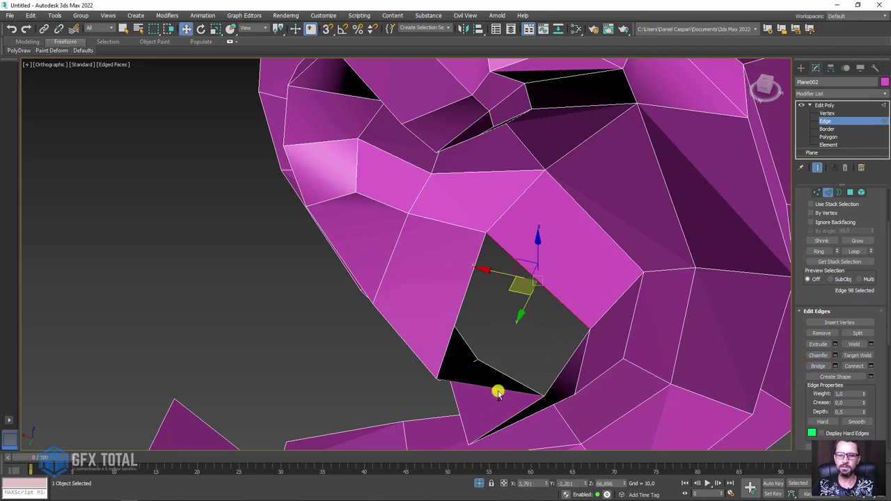
left_click(498, 393, "ctrl")
mouse_move(498, 393)
middle_mouse_down("alt")
mouse_move(521, 374)
mouse_move(559, 290)
mouse_move(777, 320)
middle_mouse_up("alt")
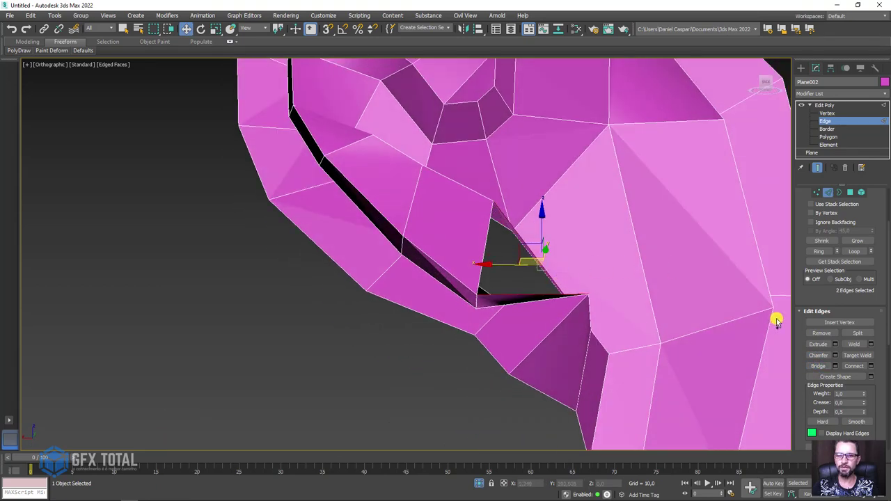
left_click(817, 365)
mouse_move(562, 283)
middle_mouse_down("alt")
mouse_move(511, 322)
mouse_move(761, 186)
middle_mouse_up("alt")
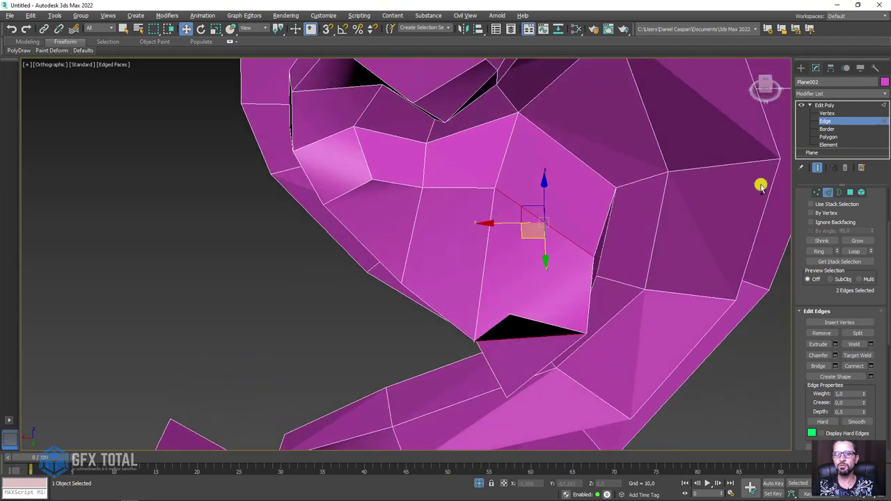
left_click(824, 191)
mouse_move(569, 332)
middle_mouse_down("alt")
mouse_move(617, 311)
mouse_move(577, 339)
middle_mouse_up("alt")
Move the vertex at the gap's corner sideways along Y to tighten the ear shape
scroll(551, 370, "up", 5)
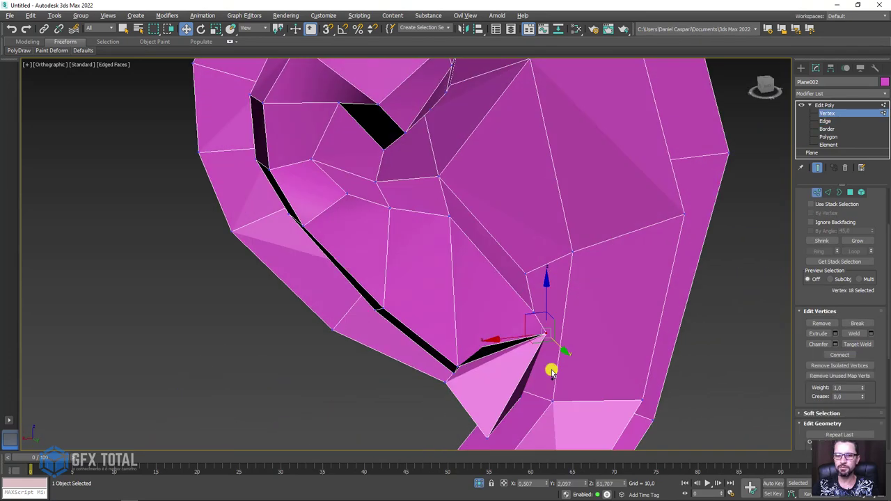
mouse_move(551, 370)
middle_mouse_down("alt")
mouse_move(488, 350)
mouse_move(522, 374)
mouse_move(489, 360)
middle_mouse_up("alt")
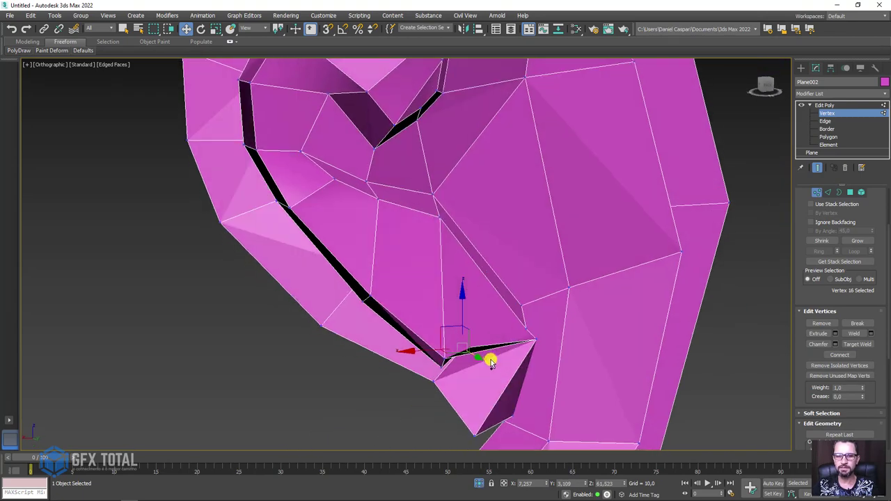
left_click(428, 344)
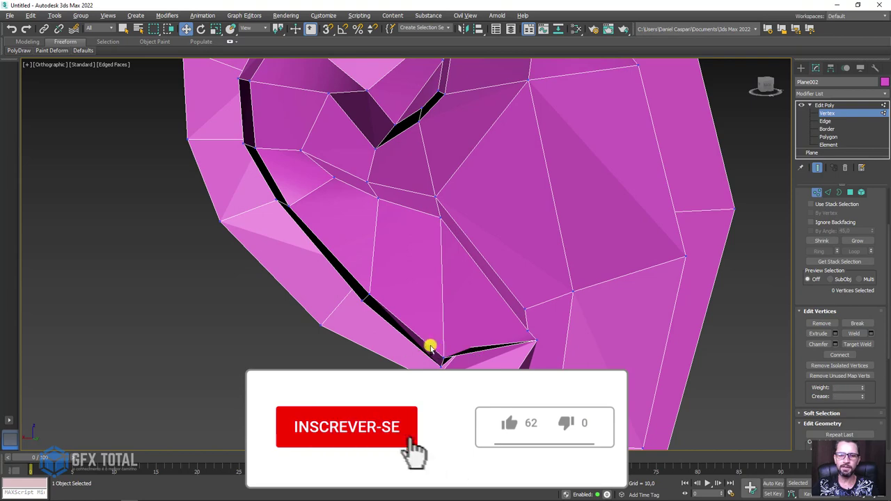
left_click(458, 345)
mouse_move(458, 345)
middle_mouse_down("alt")
mouse_move(537, 352)
mouse_move(491, 339)
mouse_move(494, 328)
mouse_move(503, 341)
mouse_move(528, 313)
middle_mouse_up("alt")
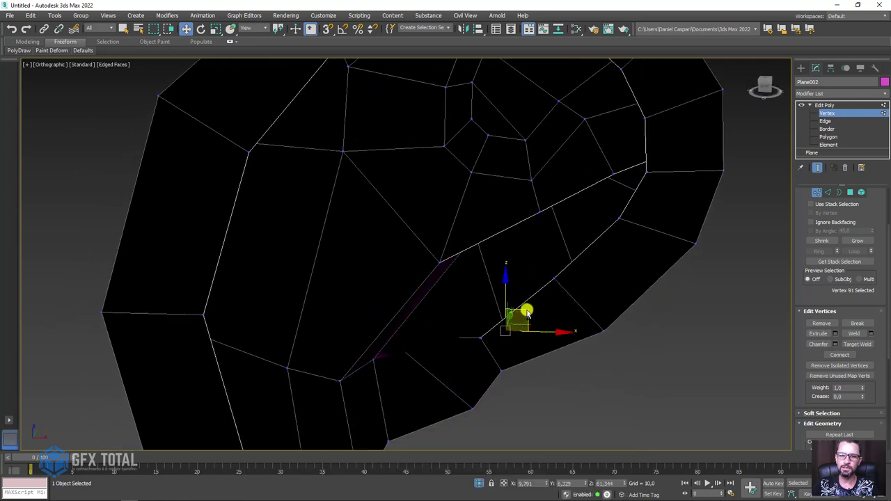
mouse_move(490, 292)
middle_mouse_down("alt")
mouse_move(519, 330)
mouse_move(497, 342)
mouse_move(484, 313)
mouse_move(450, 336)
mouse_move(517, 355)
mouse_move(446, 364)
mouse_move(511, 356)
middle_mouse_up("alt")
left_click(496, 338)
left_click(411, 345)
left_click_drag(510, 355, 542, 352)
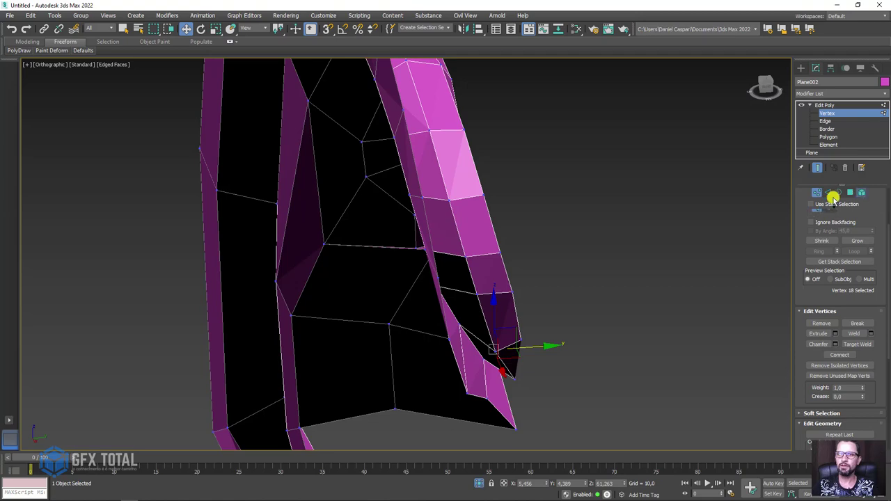
Flip the normals of the black inside-out ear element so it faces outward pink
key("5")
left_click(478, 235)
left_click(862, 326)
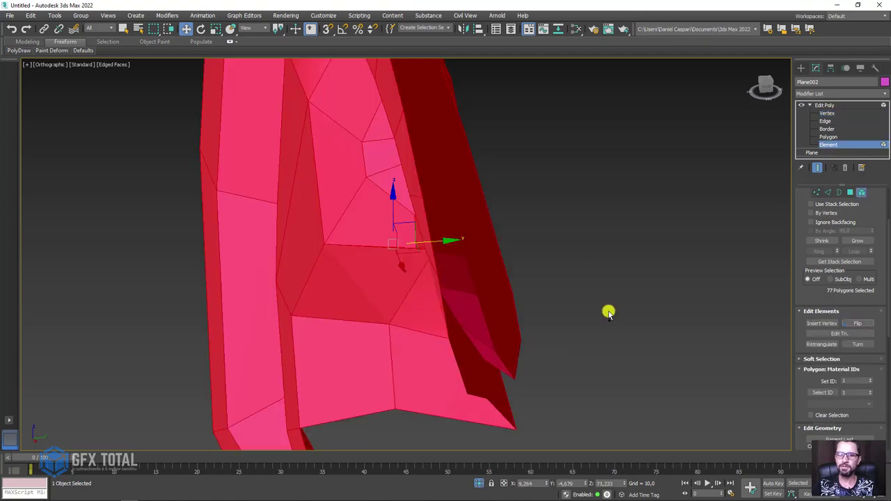
mouse_move(609, 310)
middle_mouse_down("alt")
mouse_move(636, 330)
mouse_move(571, 253)
mouse_move(636, 237)
mouse_move(588, 281)
mouse_move(574, 270)
middle_mouse_up("alt")
left_click(824, 195)
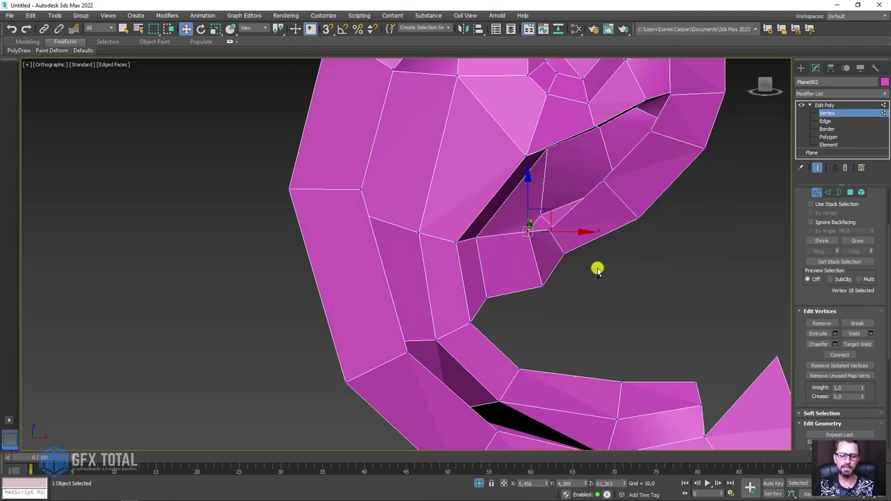
In Front view, compare the ear mesh with the photo, then restore its position
key("f")
scroll(471, 241, "up", 2)
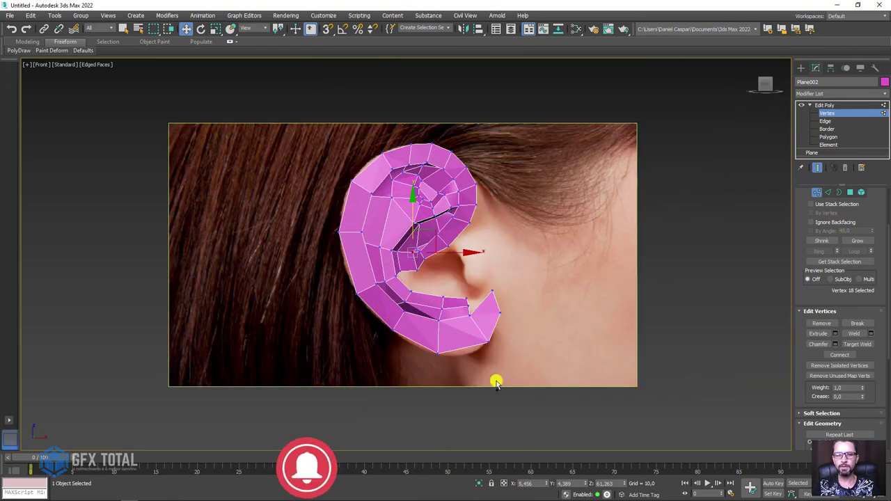
scroll(450, 281, "up", 2)
left_click(830, 105)
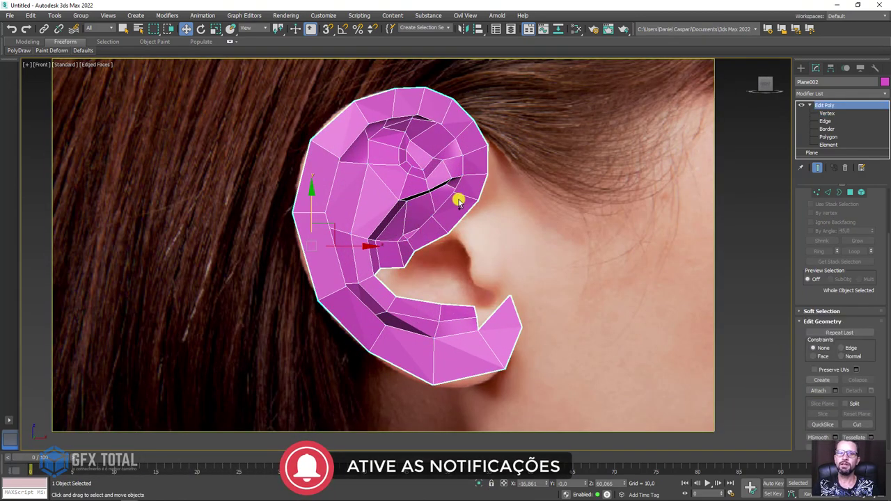
left_click_drag(361, 248, 149, 215)
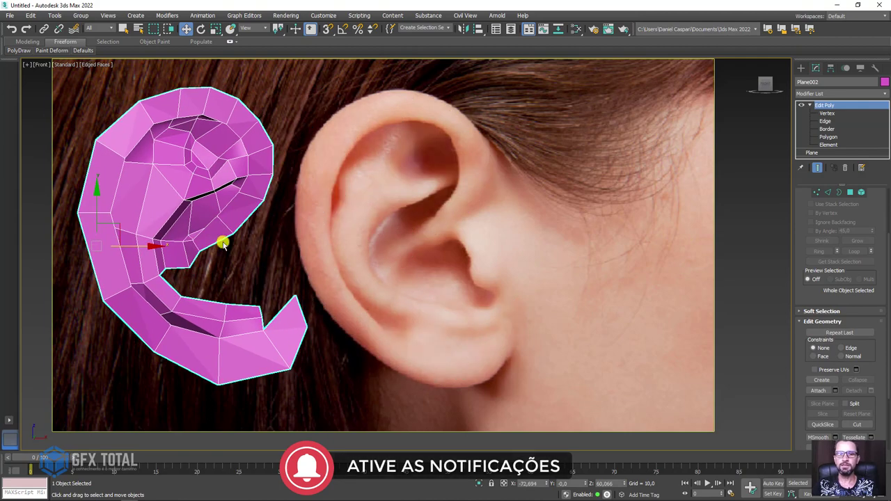
key("ctrl+z")
left_click_drag(368, 243, 155, 258)
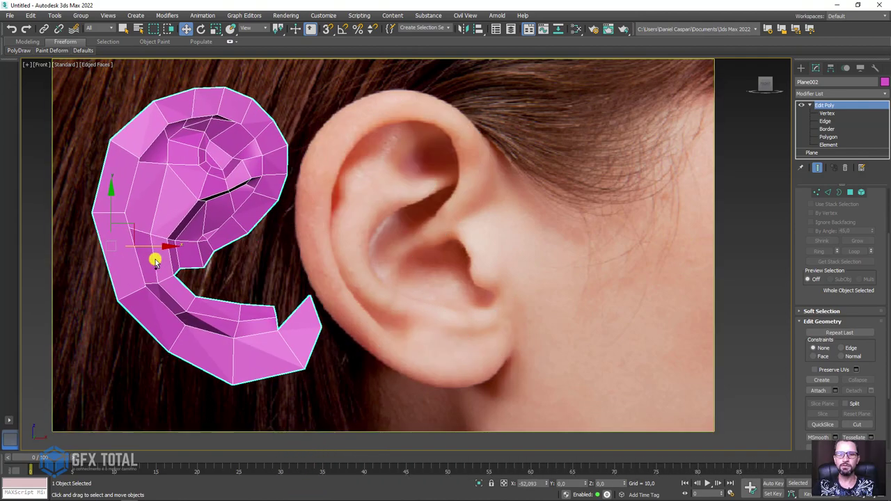
key("ctrl+z")
scroll(474, 222, "up", 2)
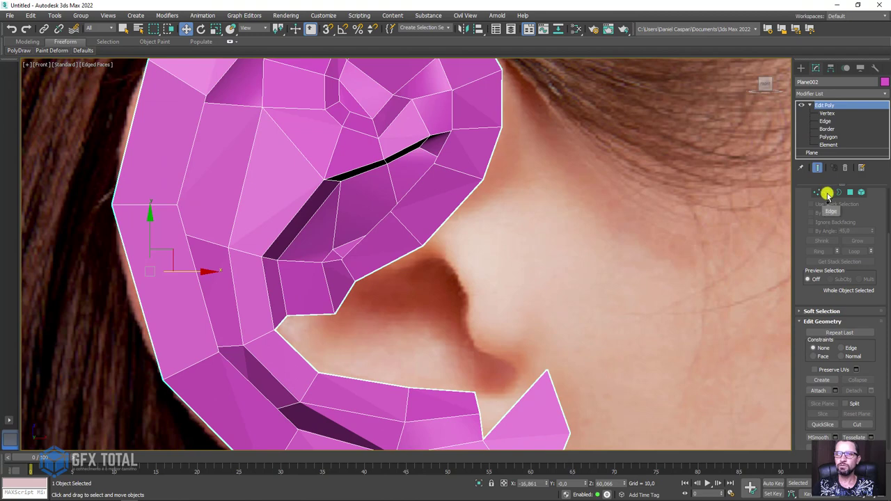
Shift-drag the concha edge to extrude new faces down the tragus toward the lobe
left_click(827, 194)
left_click(471, 200)
left_click_drag(483, 204, 521, 219, "shift")
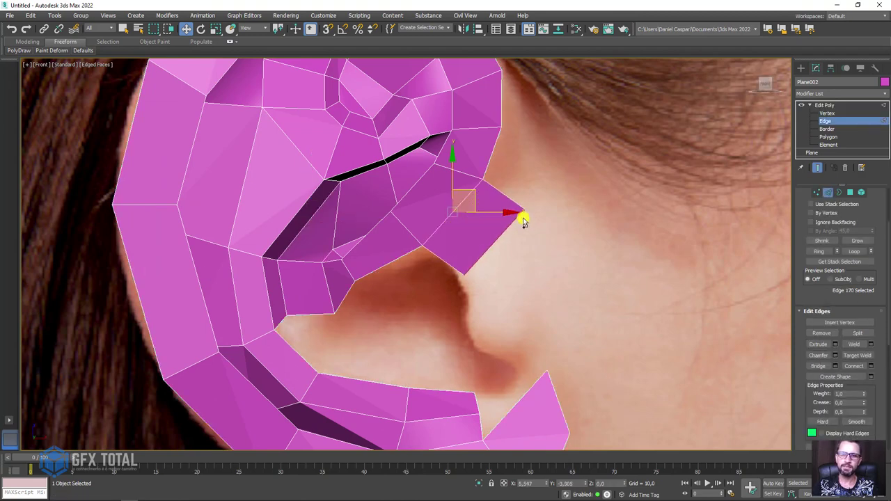
key("e")
key("r")
key("w")
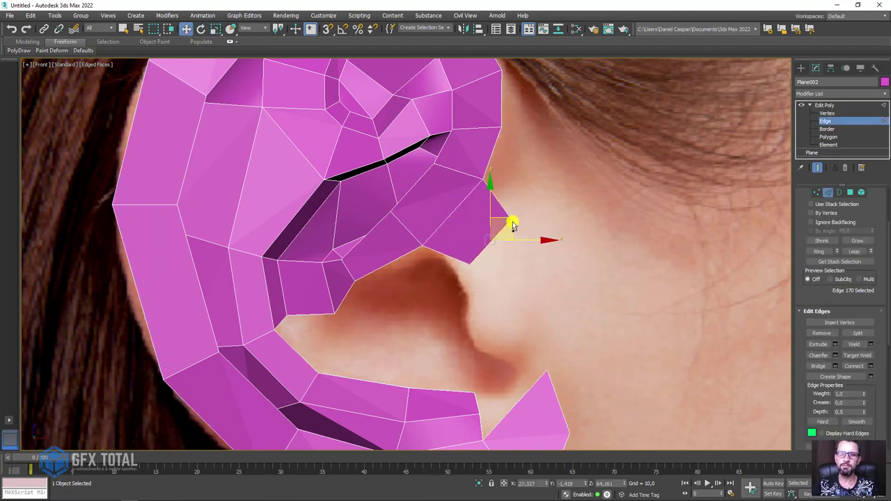
left_click_drag(511, 239, 511, 275, "shift")
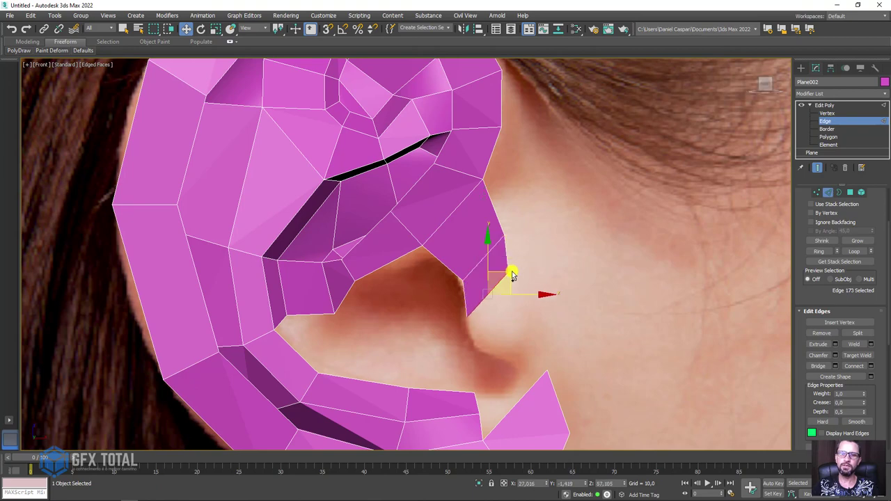
key("e")
key("w")
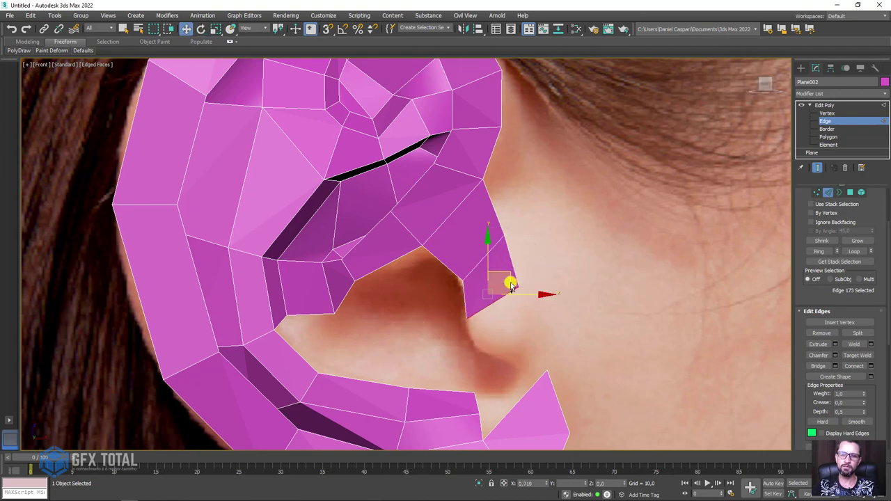
left_click_drag(509, 292, 550, 325, "shift")
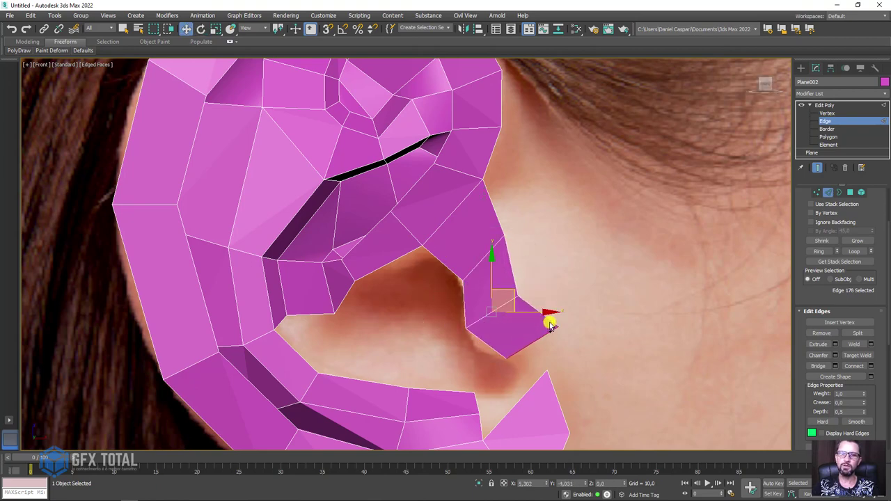
Bridge the edges across the gap to join the tragus to the earlobe
mouse_move(560, 360)
middle_mouse_down()
mouse_move(523, 231)
mouse_move(460, 268)
middle_mouse_up()
left_click_drag(455, 269, 495, 276)
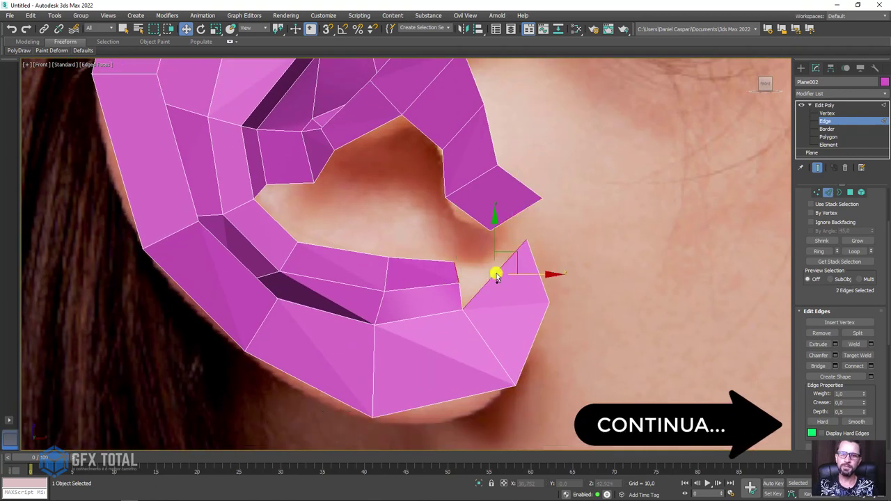
left_click(819, 365)
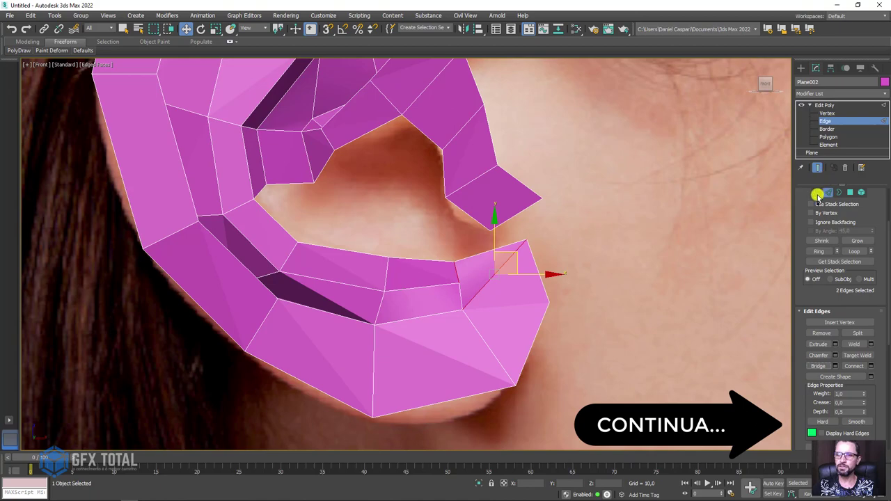
left_click(818, 194)
left_click(456, 263)
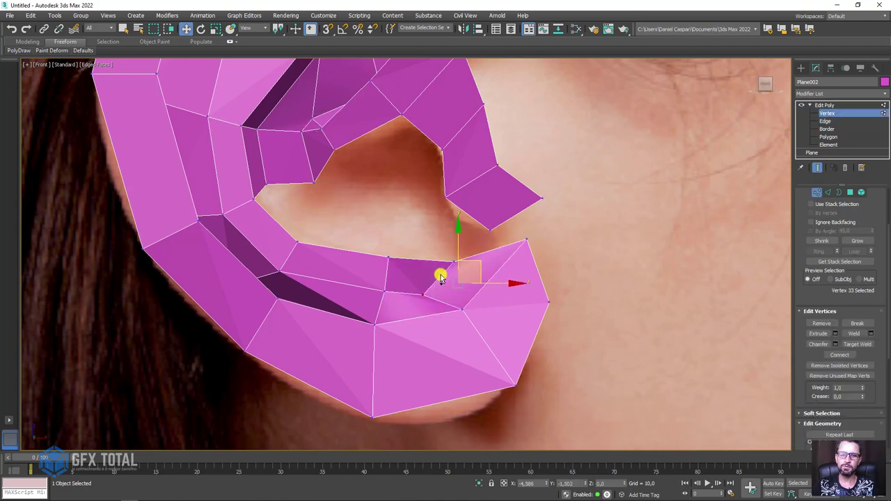
middle_click_drag(456, 265, 459, 295, "alt")
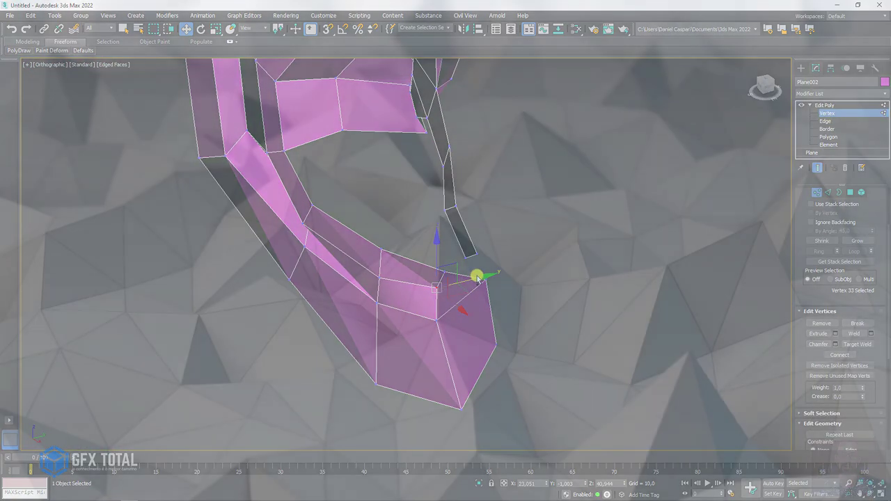